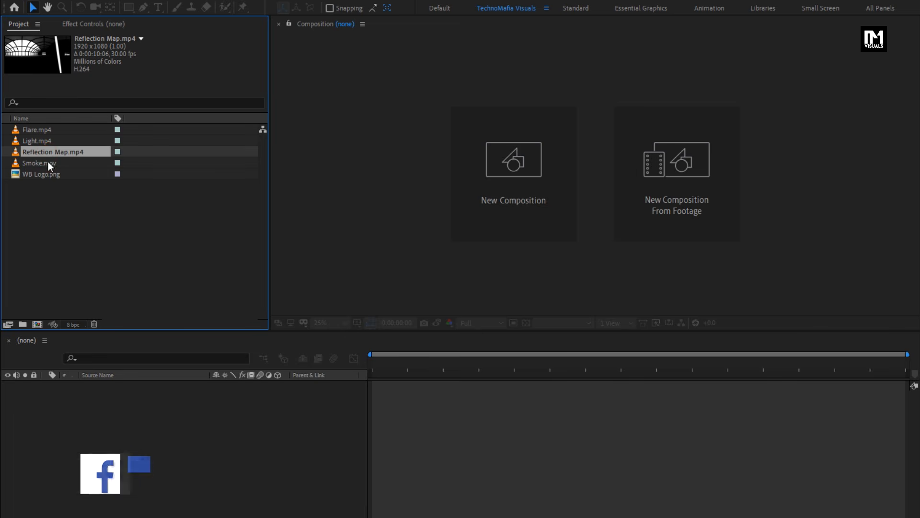
Create a new composition named Logo with a duration of 0:00:06:00.
left_click(50, 174)
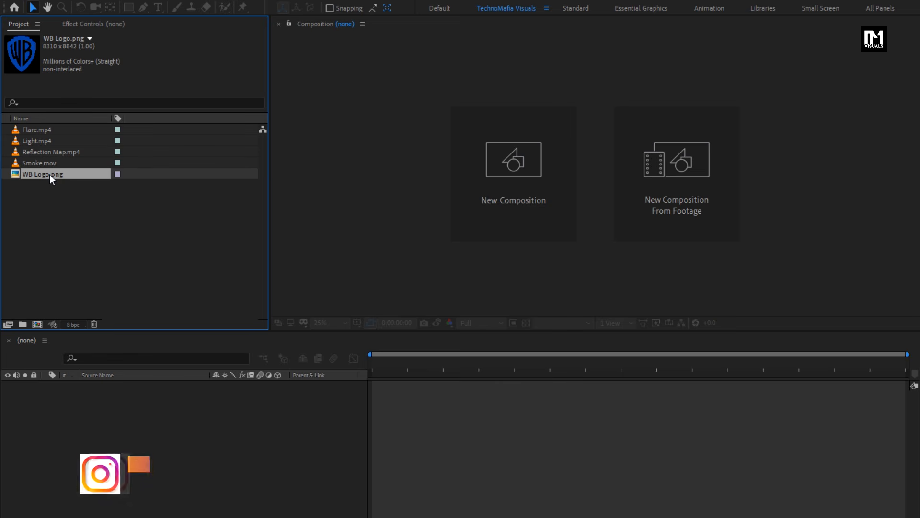
left_click(472, 170)
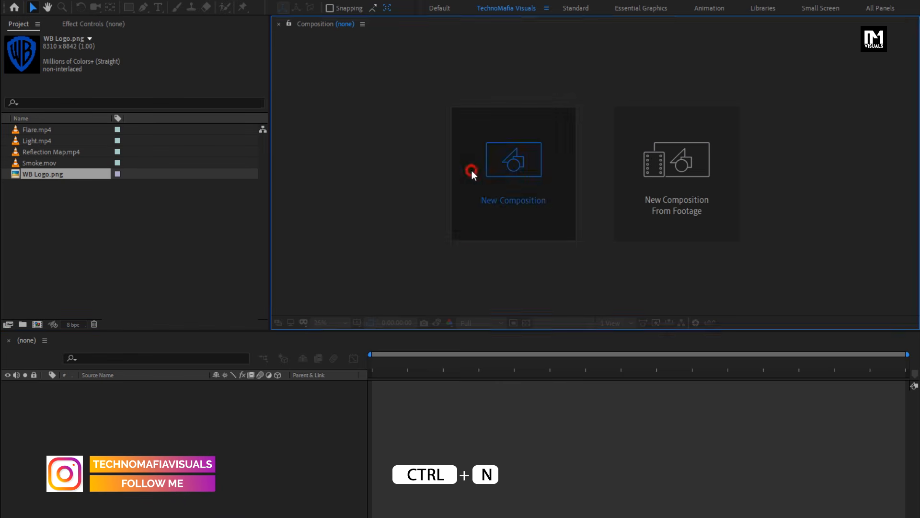
type("Logo")
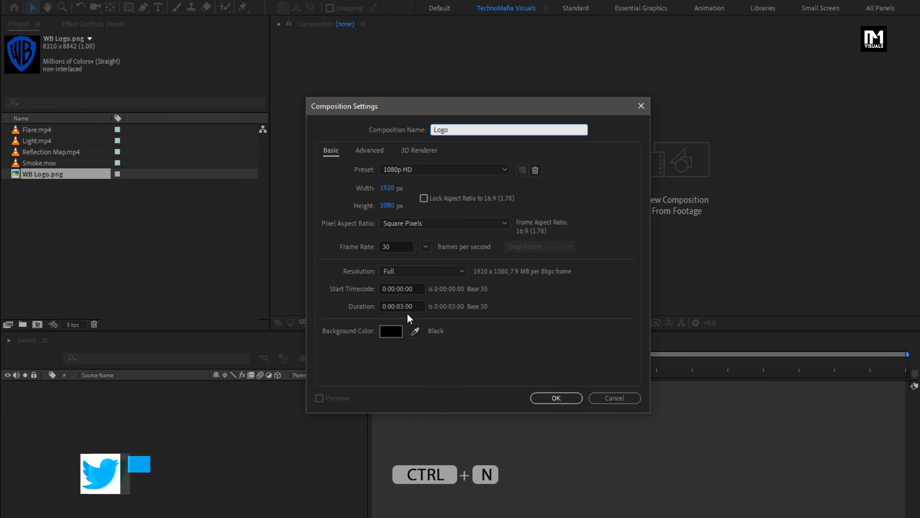
left_click(403, 307)
key("BackSpace")
type("6")
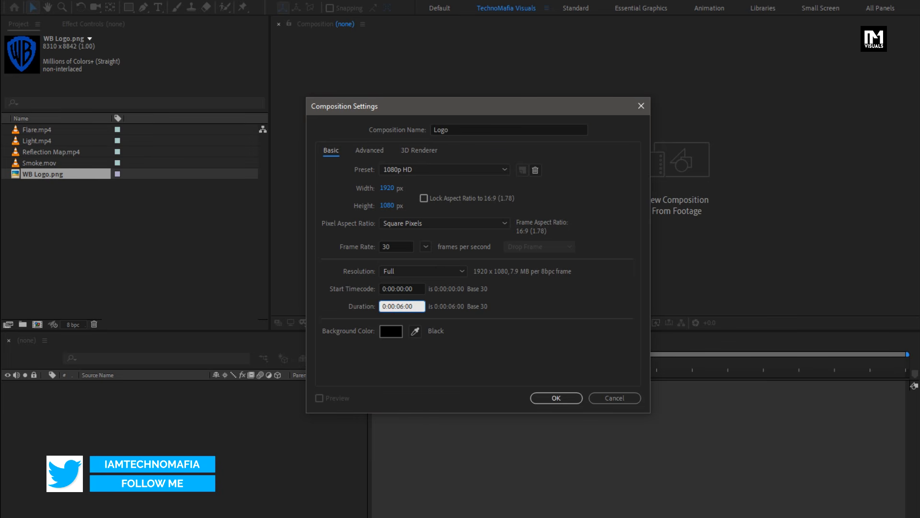
left_click(561, 400)
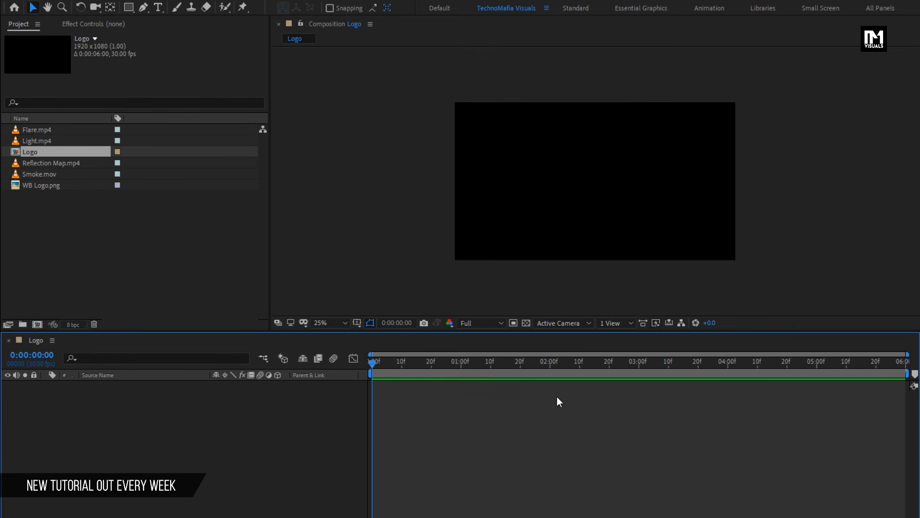
Fit the composition view to the viewer and add WB Logo.png as a layer in the Logo composition.
key("period")
left_click(317, 321)
left_click(331, 348)
left_click(39, 188)
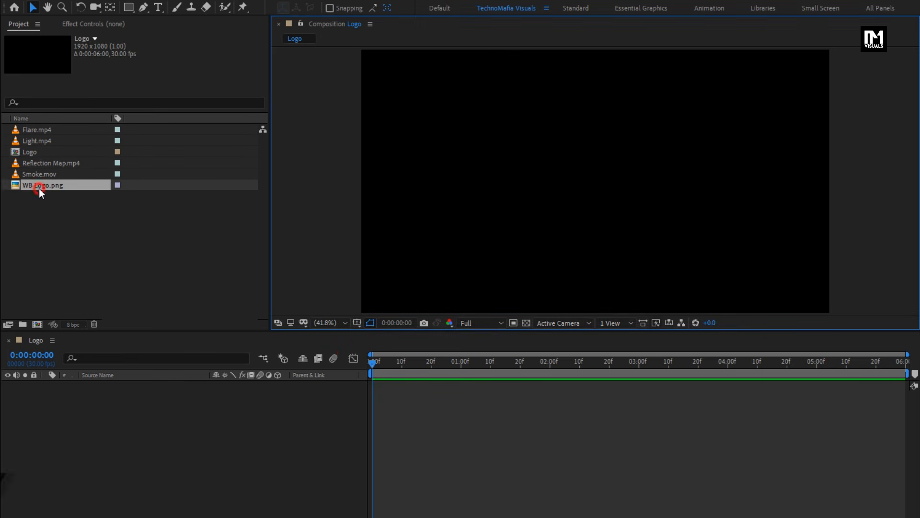
left_click_drag(39, 186, 97, 415)
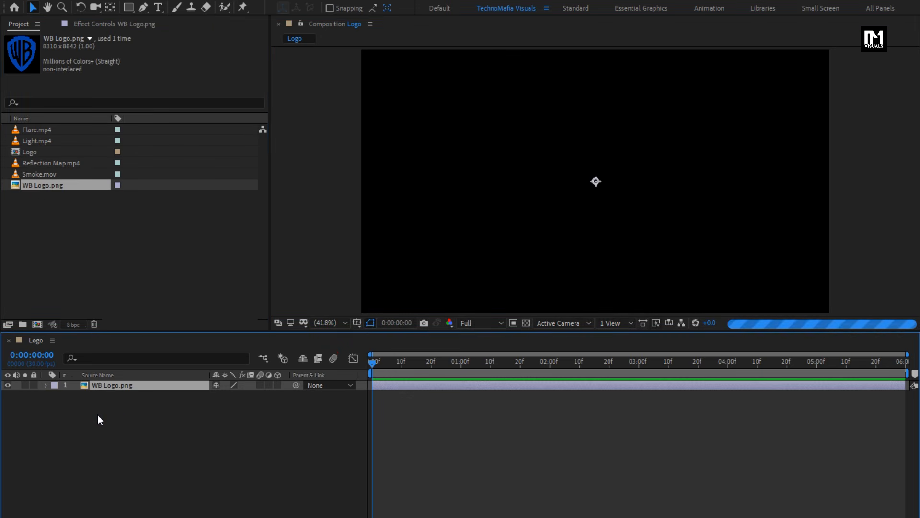
Scale the WB Logo.png layer to 5%.
key("s")
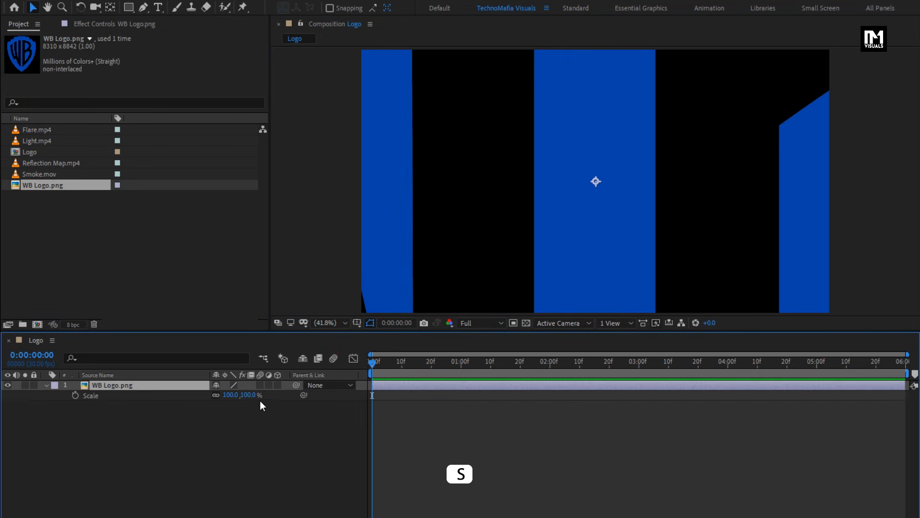
left_click_drag(250, 398, 203, 403)
left_click(234, 399)
type("5")
key("Return")
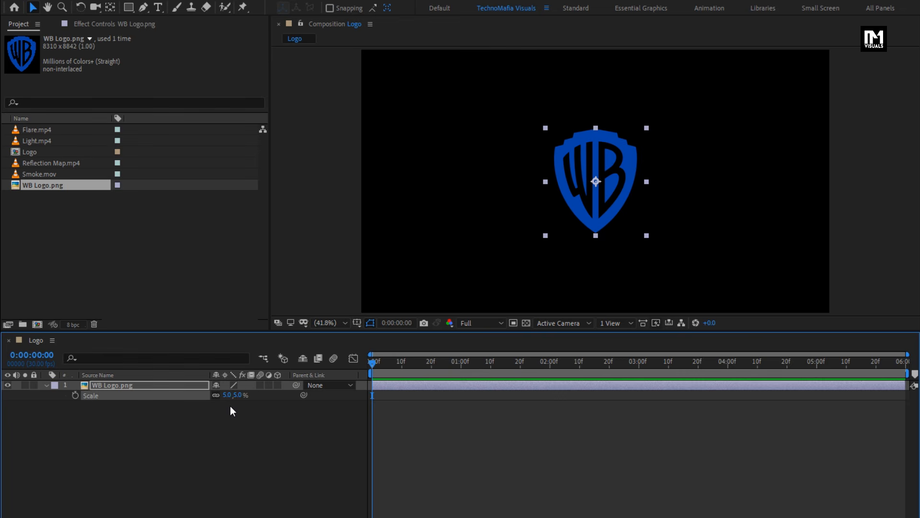
left_click(47, 385)
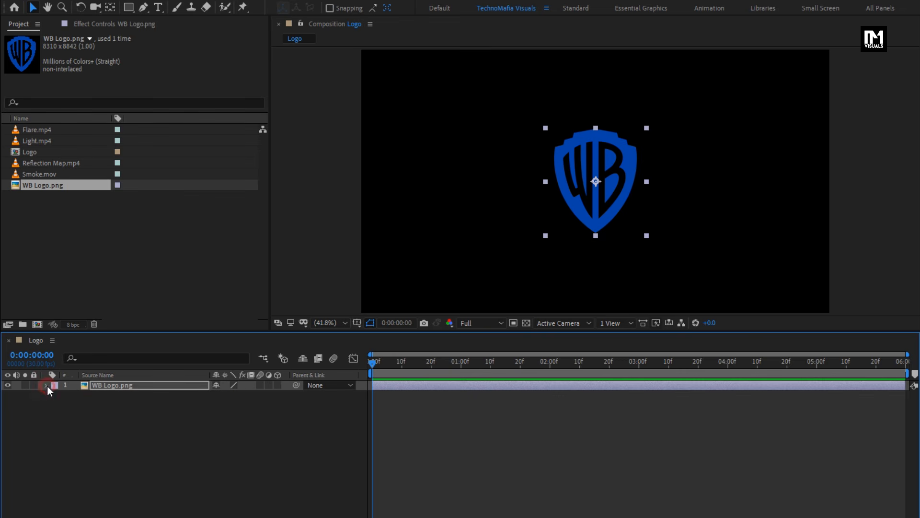
Create another composition named Logo_Map, keeping the 6-second duration.
key("ctrl+n")
left_click(91, 402)
left_click(37, 324)
type("Logo_Map")
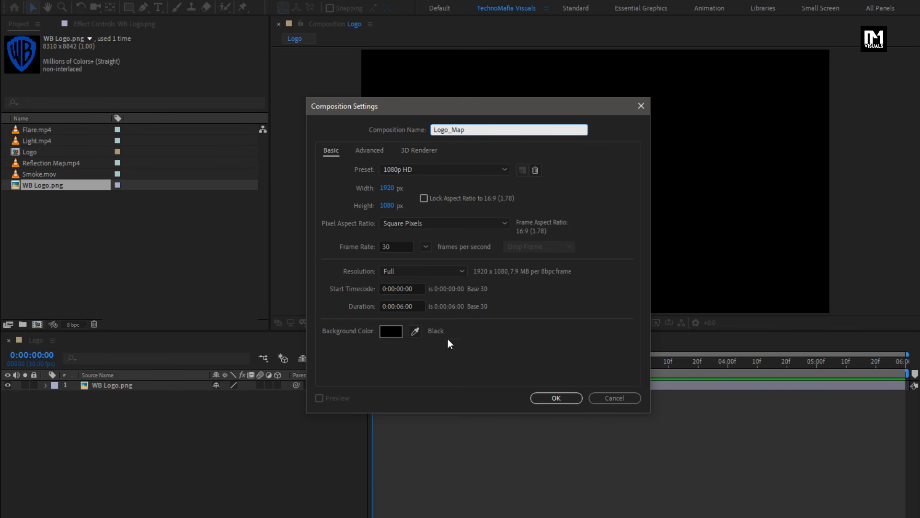
left_click(542, 394)
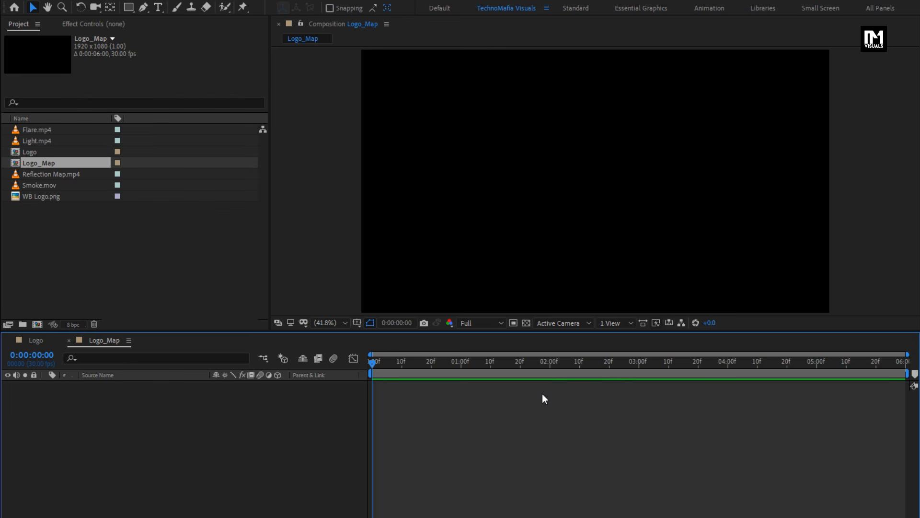
Add the Logo composition as a layer in Logo_Map and apply the Tint effect to it.
left_click_drag(38, 153, 108, 415)
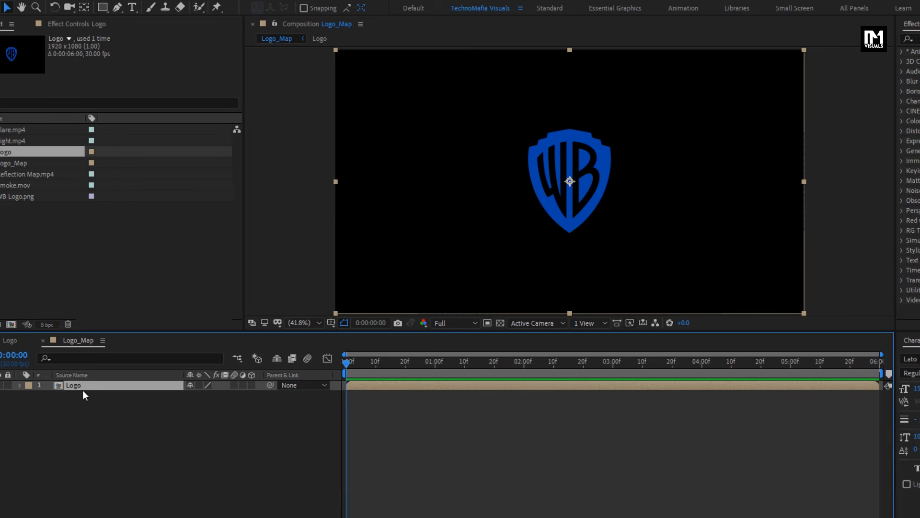
left_click(800, 38)
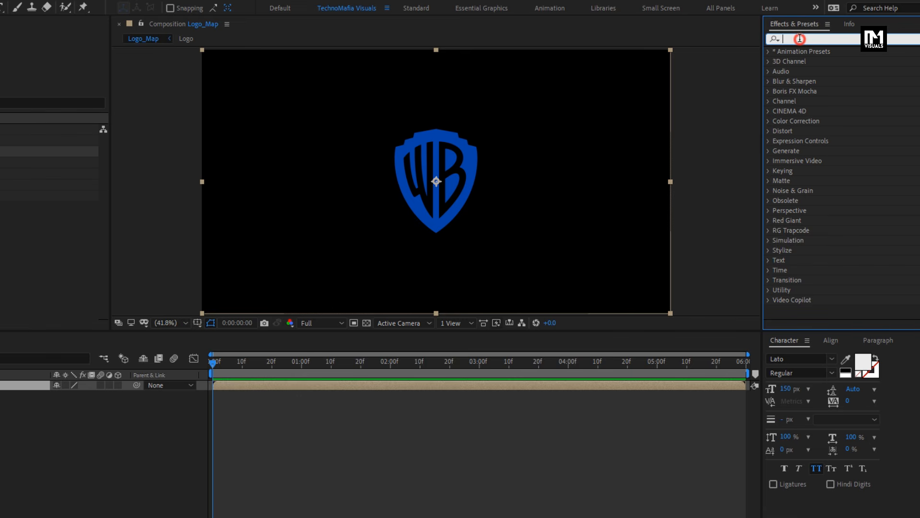
type("tint")
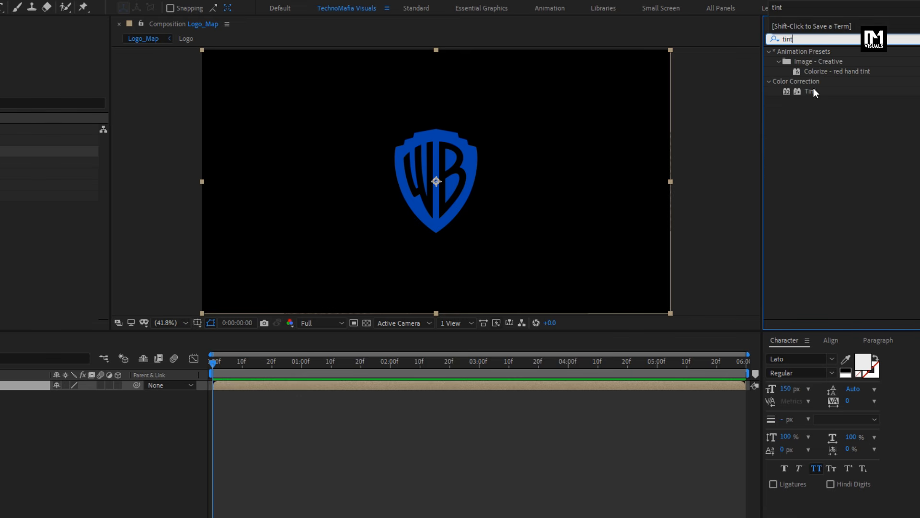
left_click_drag(813, 93, 438, 186)
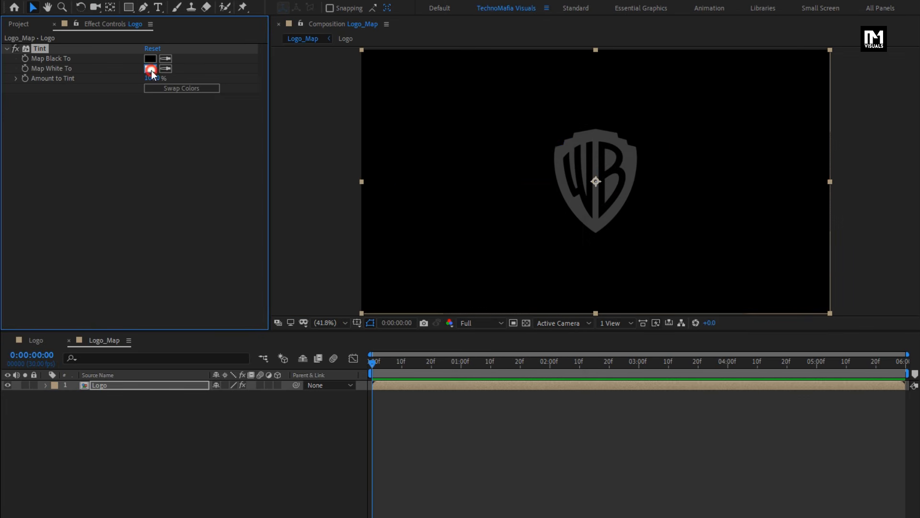
Set the Tint effect's Map White To colour to the mid-grey A5A3A3.
left_click(150, 69)
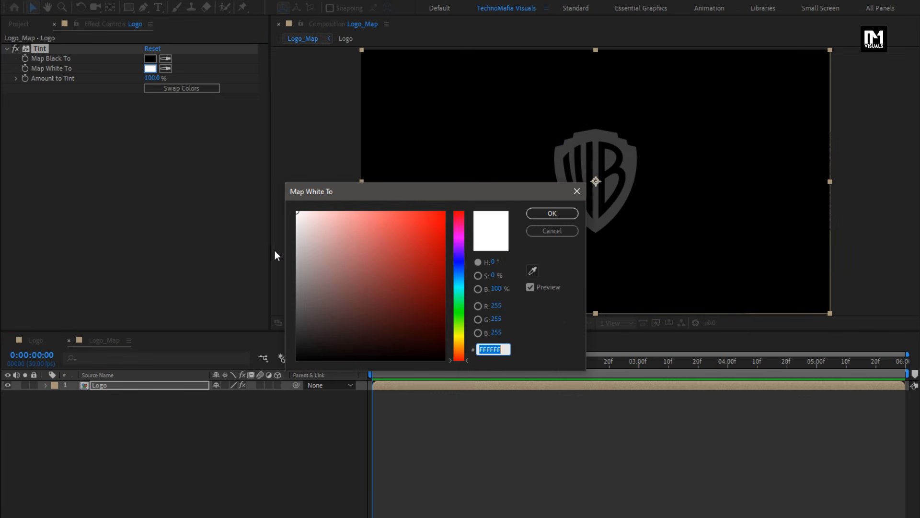
left_click_drag(295, 251, 298, 240)
left_click(549, 213)
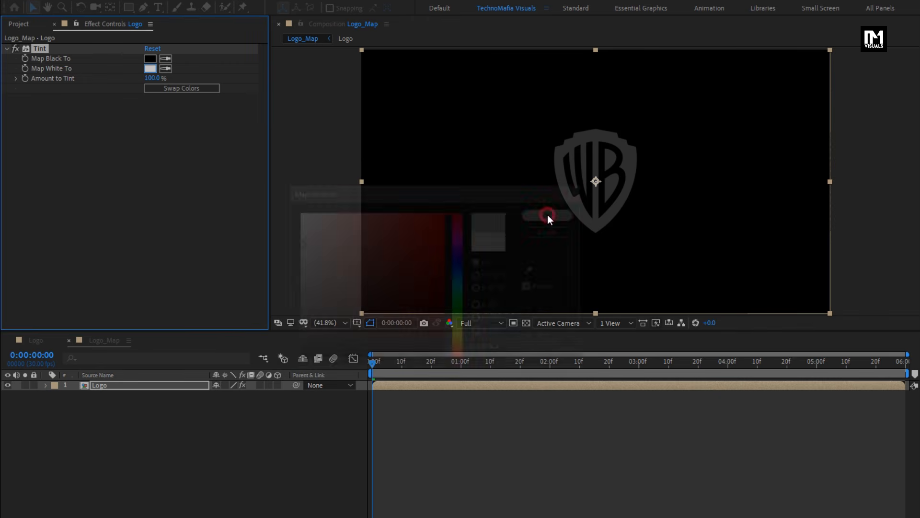
left_click(150, 68)
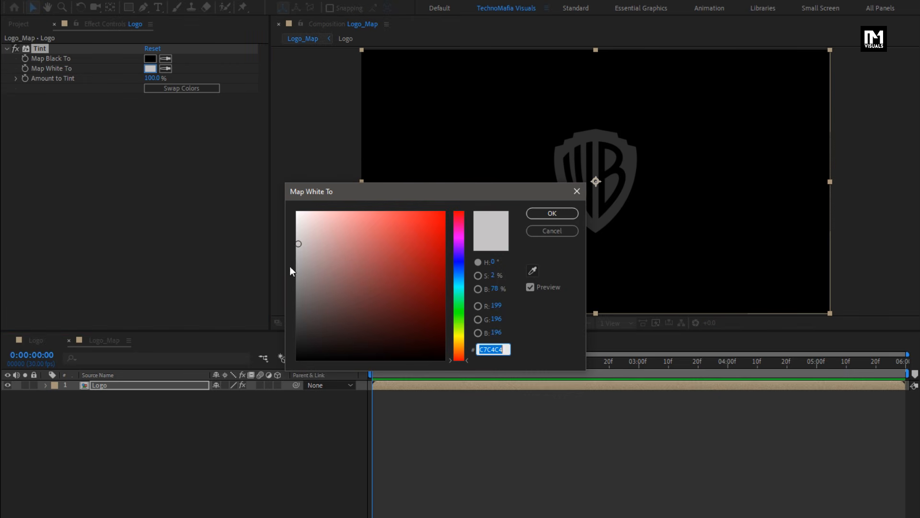
left_click(297, 263)
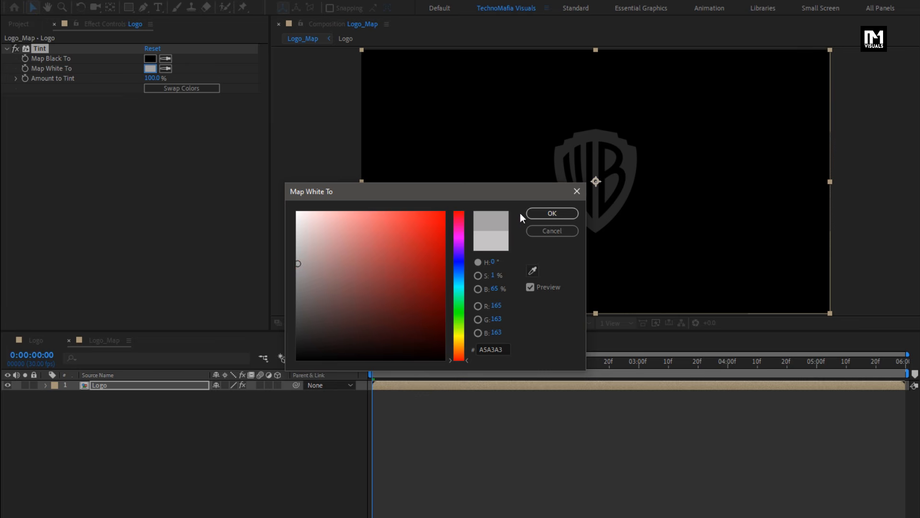
left_click(542, 213)
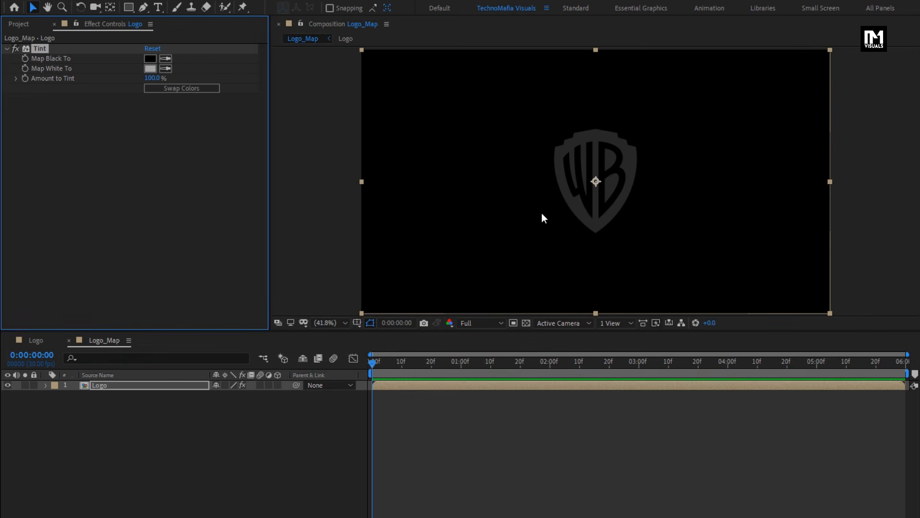
Apply the Find Edges effect to the Logo layer and set Blend With Original to 80%.
left_click(191, 387)
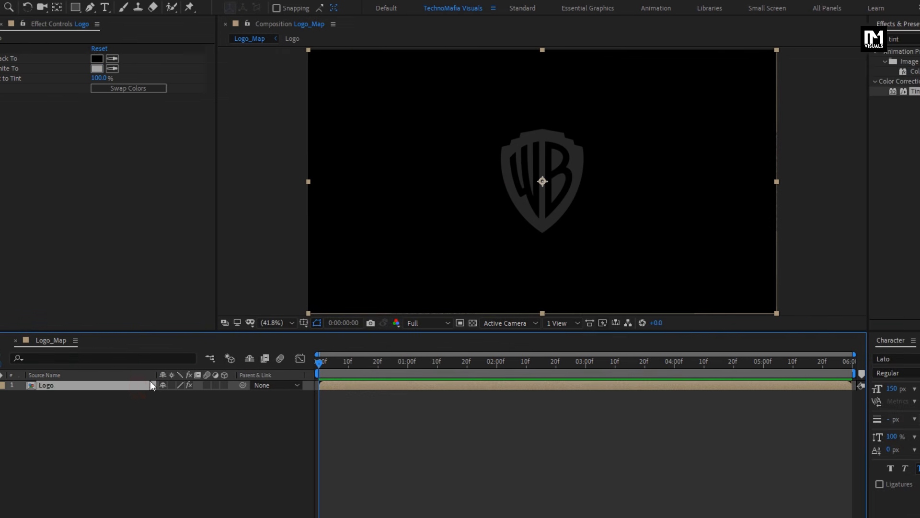
left_click(799, 39)
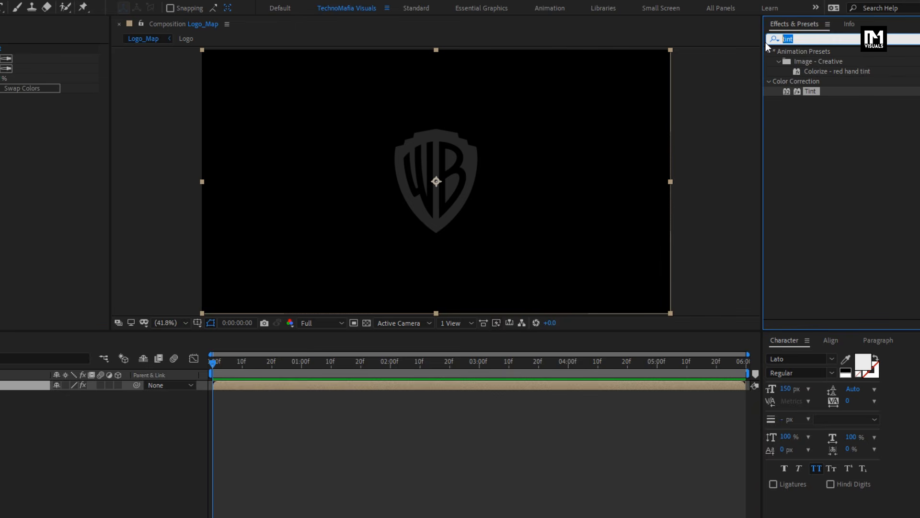
type("find")
left_click_drag(820, 61, 516, 144)
left_click_drag(446, 188, 447, 189)
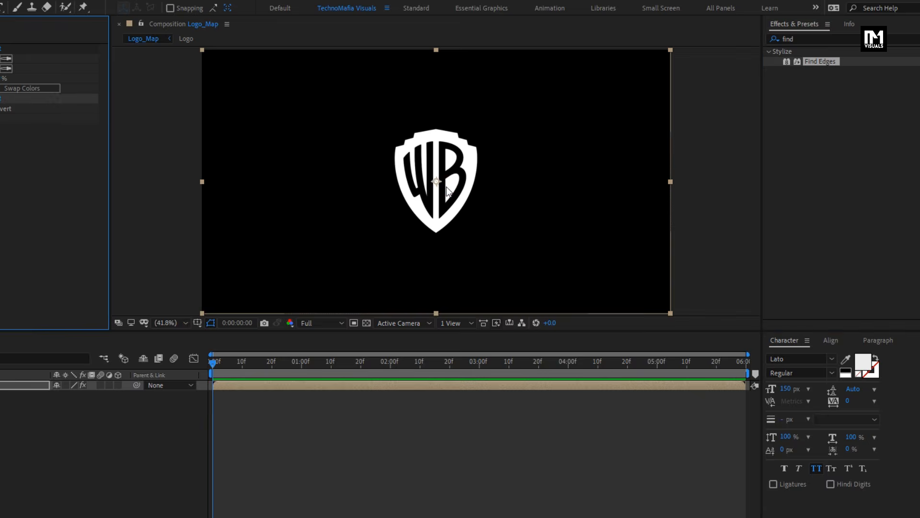
left_click(146, 119)
type("80")
key("Return")
Apply Fast Box Blur to the Logo layer with a Blur Radius of 1 and 1 iteration.
left_click_drag(802, 39, 774, 41)
type("box")
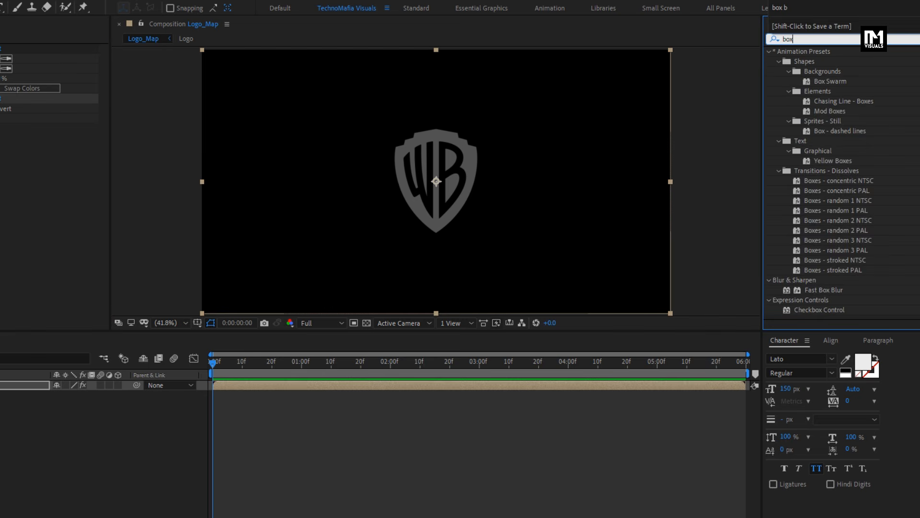
left_click_drag(824, 121, 430, 183)
left_click(154, 137)
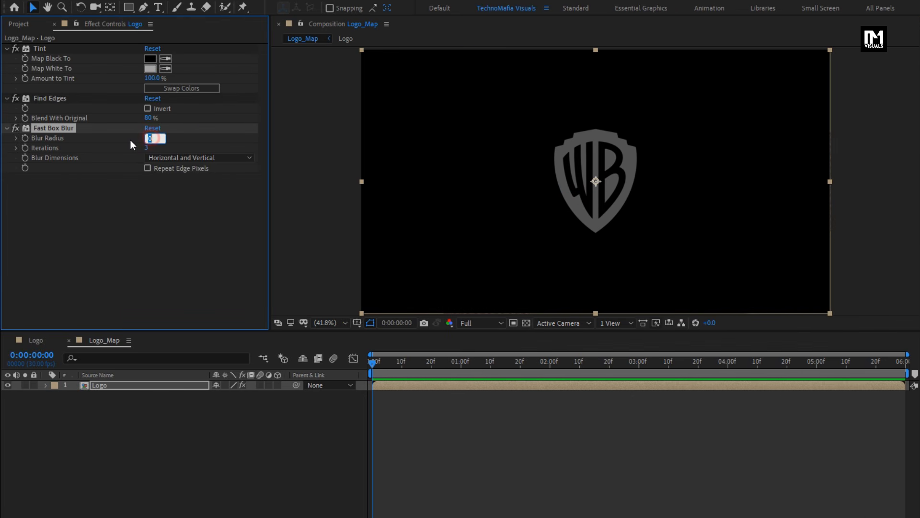
type("1")
key("Return")
left_click(148, 149)
type("1")
key("Return")
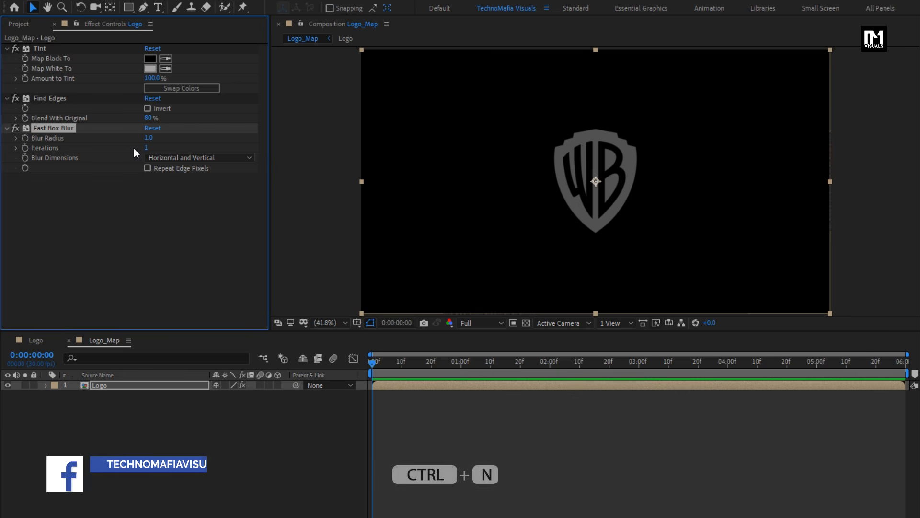
Create a new 6-second composition named Light_Logo_1.
key("ctrl+n")
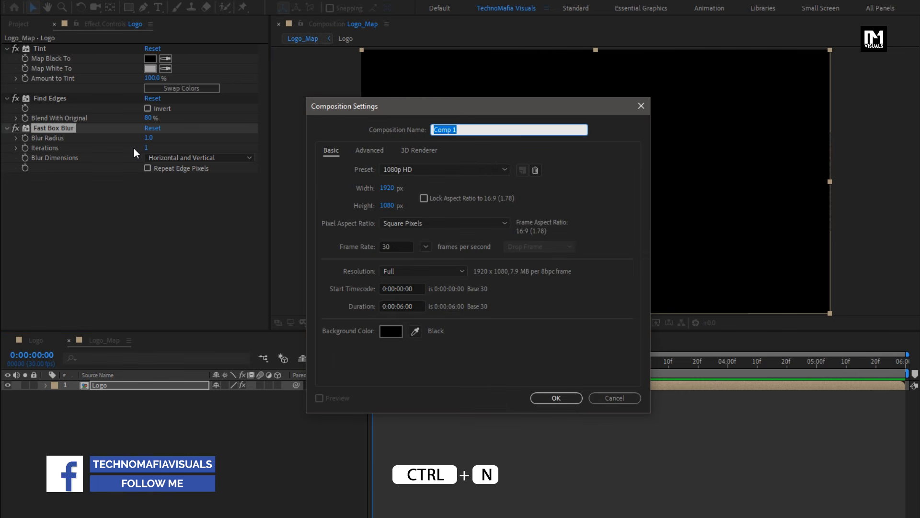
type("Light_Logo")
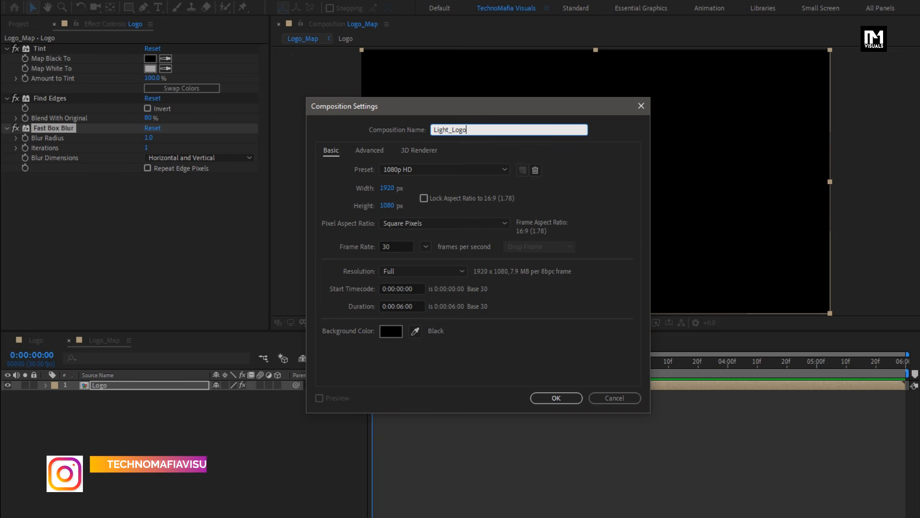
type("_1")
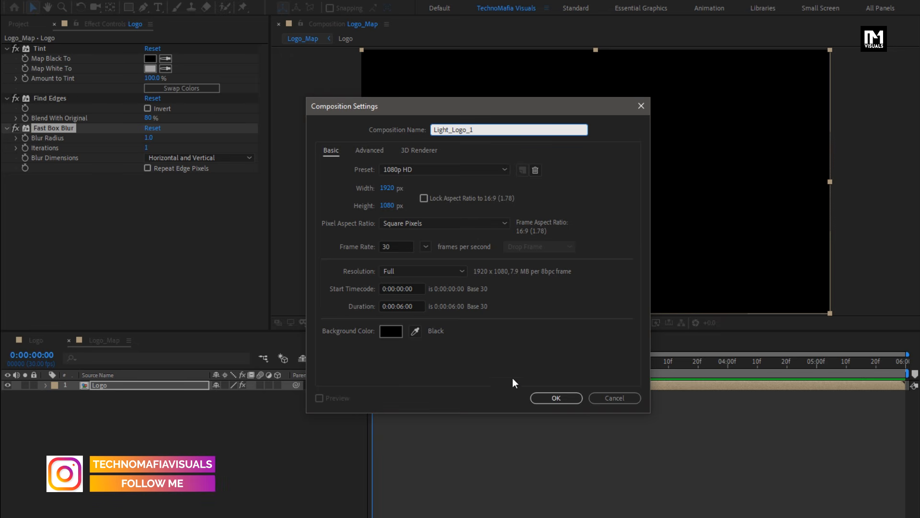
left_click(542, 398)
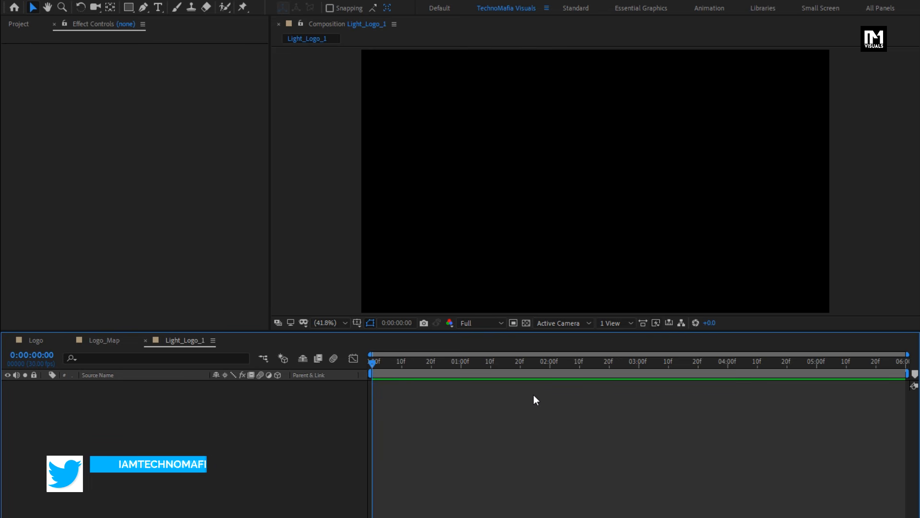
Add Logo_Map to Light_Logo_1 with the Logo composition above it, hide the Logo_Map layer and select the Logo layer.
left_click(22, 25)
left_click(47, 151)
left_click(47, 174)
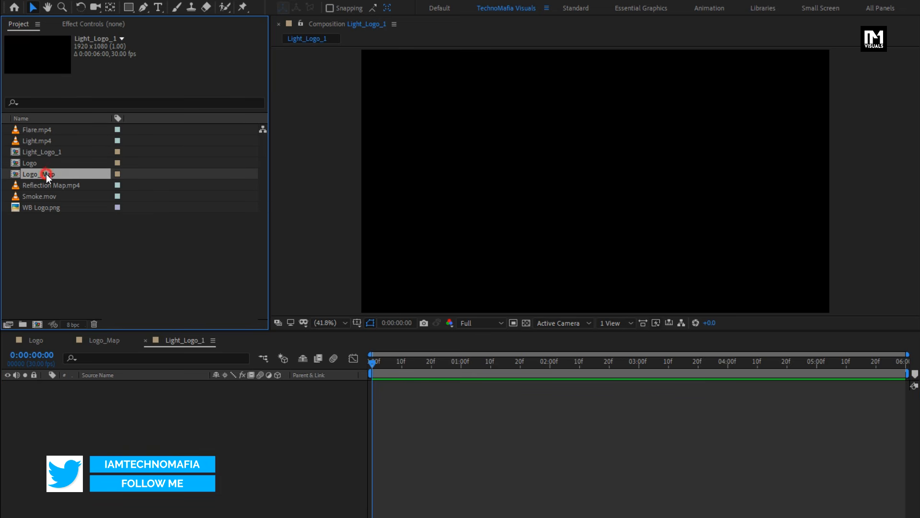
left_click_drag(38, 174, 115, 415)
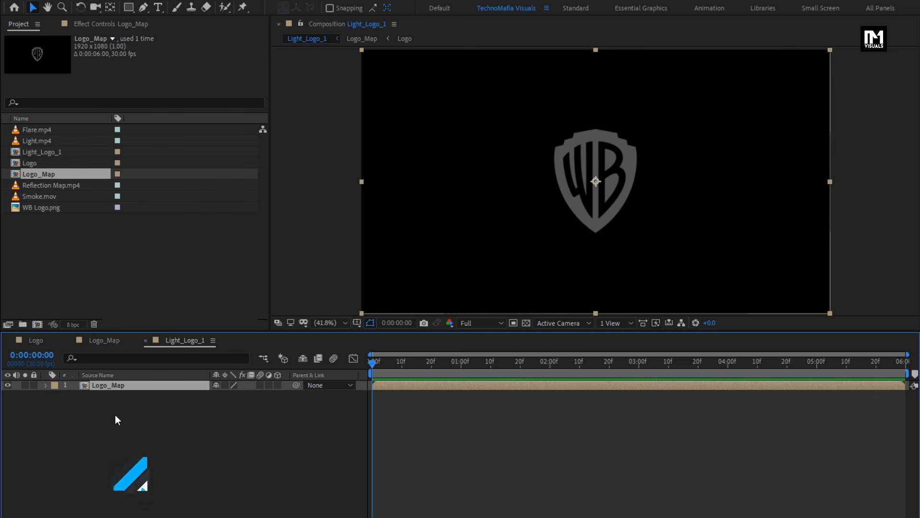
left_click_drag(27, 163, 121, 385)
left_click(115, 395)
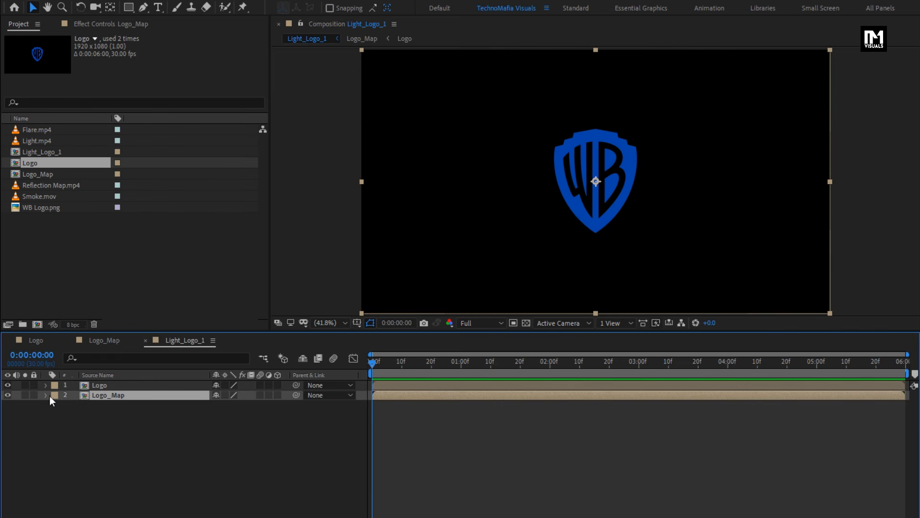
left_click(105, 385)
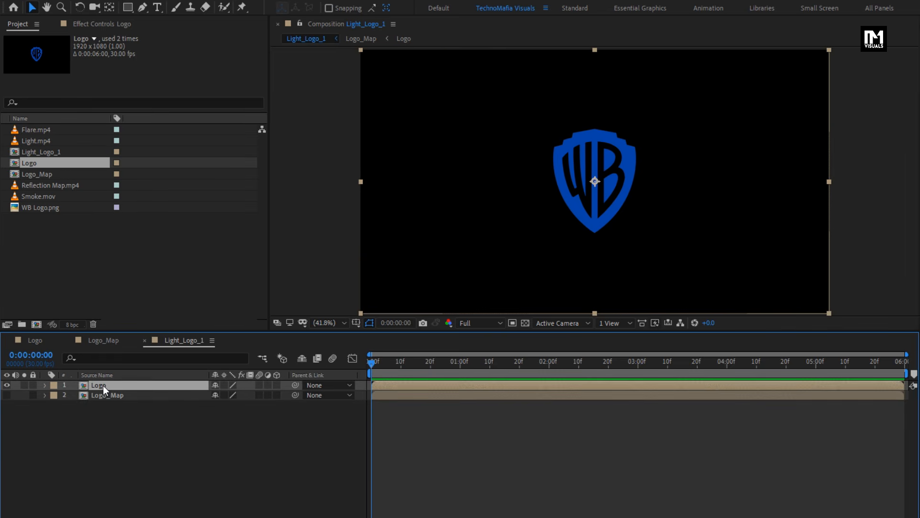
Apply the CC Glass effect to the Logo layer in Light_Logo_1.
left_click(768, 41)
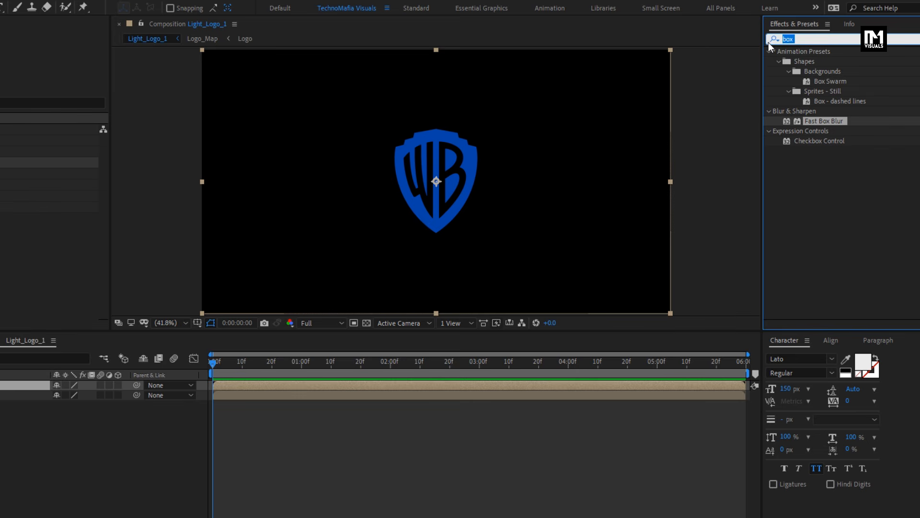
type("cc g")
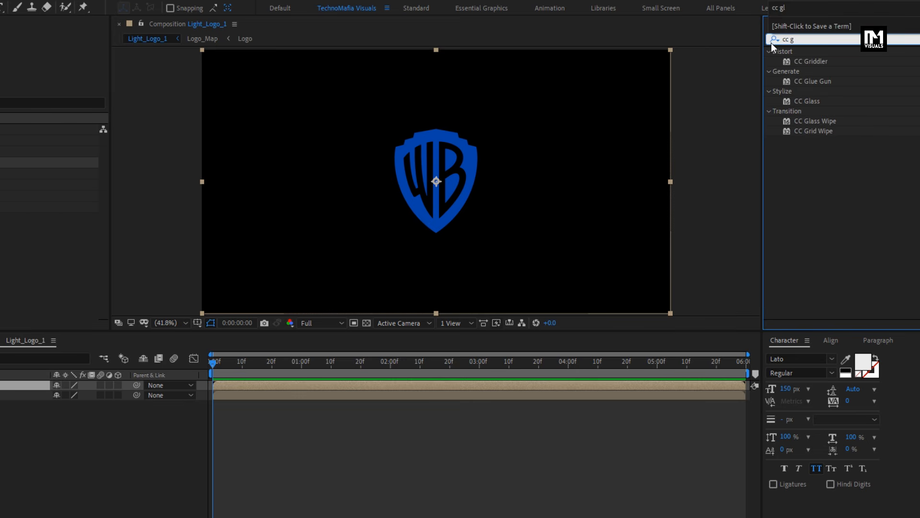
left_click_drag(807, 102, 451, 174)
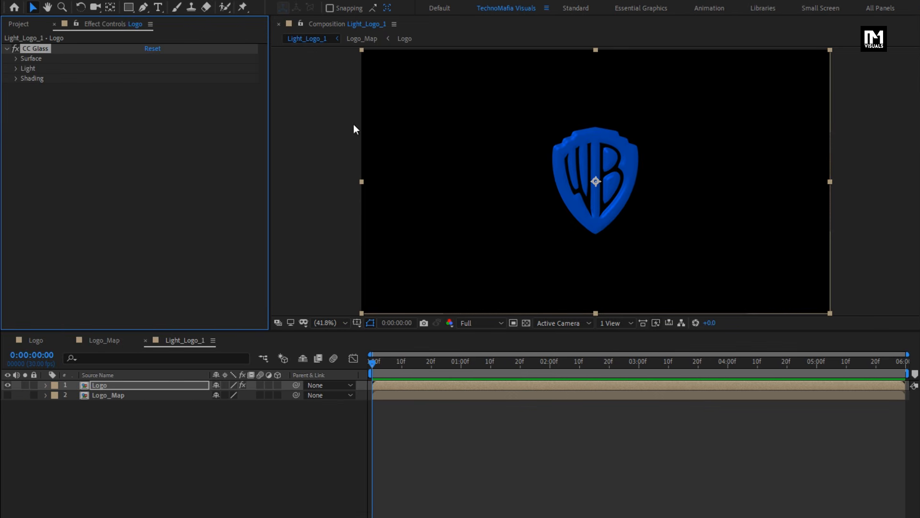
Set the CC Glass Bump Map to Logo_Map and its Softness, Height and Displacement to 0.
left_click(17, 58)
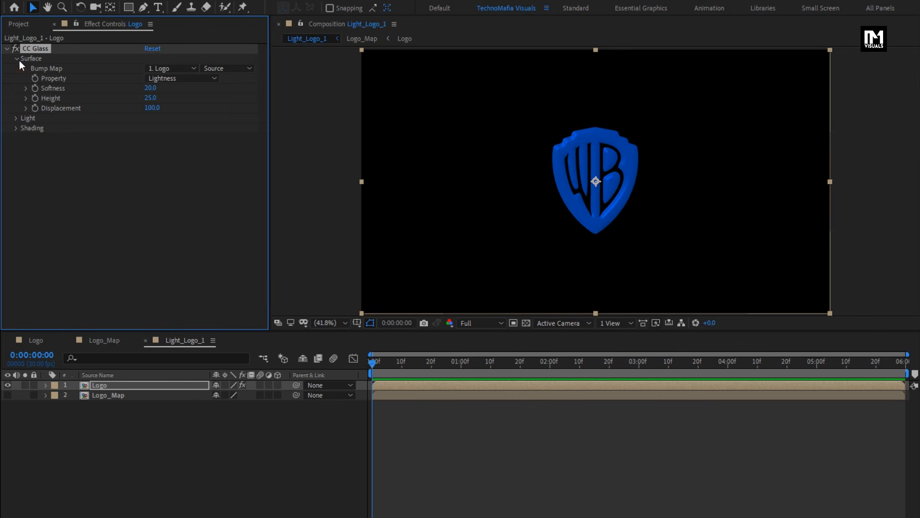
left_click(177, 68)
left_click(204, 114)
type("0")
key("Return")
left_click(149, 98)
type("0")
key("Return")
left_click(147, 107)
type("0")
key("Return")
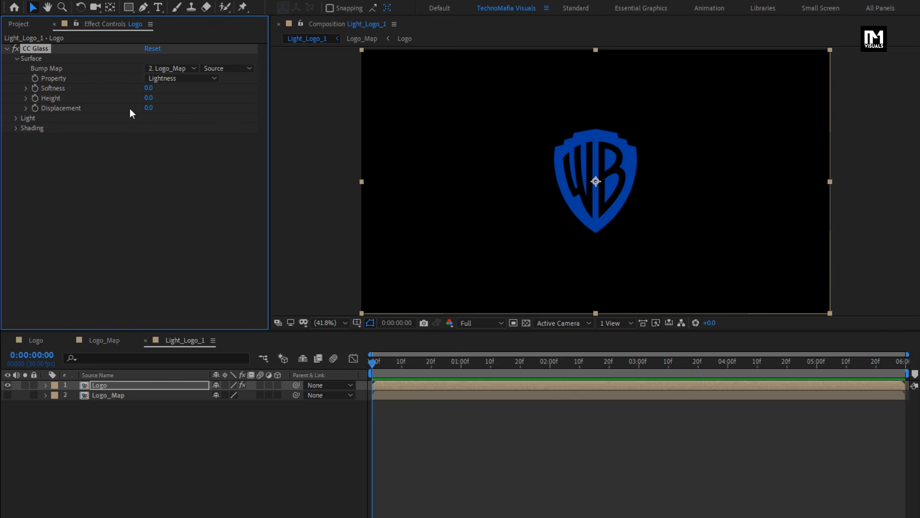
Set Ambient and Diffuse to 0 in the CC Glass Shading settings.
left_click(16, 129)
left_click(151, 139)
type("0")
key("Return")
left_click(150, 148)
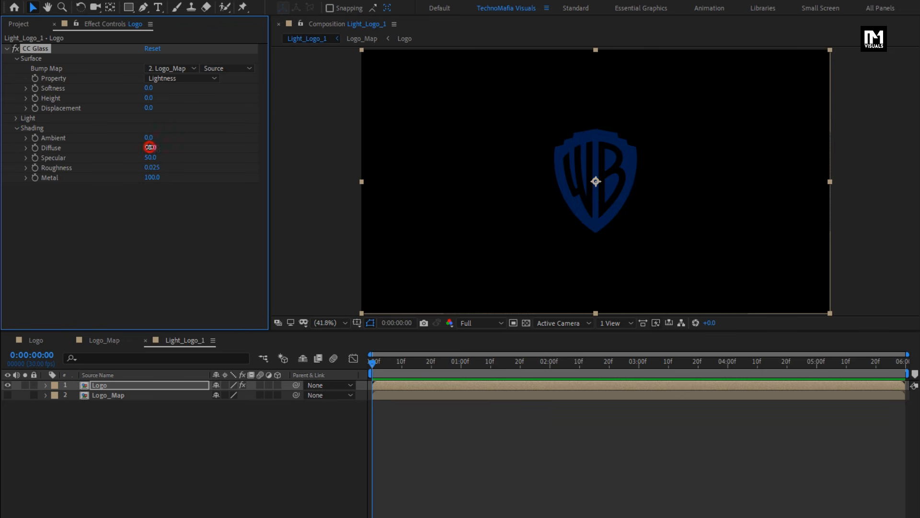
type("0")
key("Return")
Set the CC Glass Specular to 100 and Metal to 0.
left_click(150, 158)
left_click(150, 159)
type("100")
key("Return")
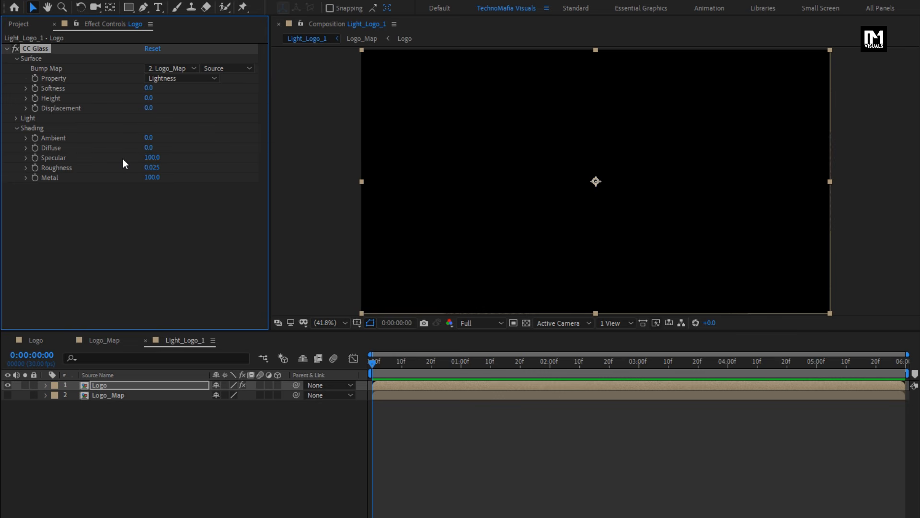
left_click(150, 177)
type("0")
key("Return")
Keyframe the CC Glass Roughness at 0.001 at 0:00:01:00 and 0.5 at 0:00:04:15, and scrub through the result.
left_click(370, 362)
left_click_drag(370, 365, 461, 363)
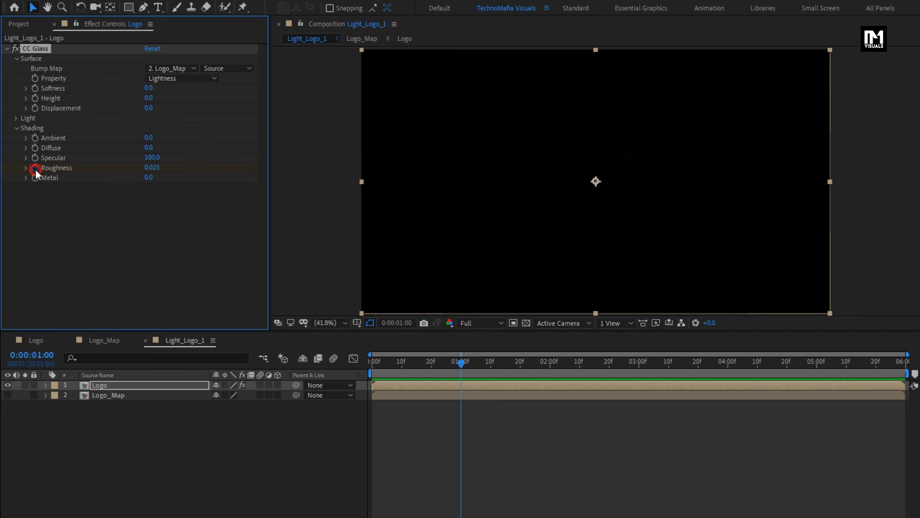
left_click(152, 167)
type("00")
left_click_drag(460, 361, 772, 367)
left_click(152, 167)
type("0.5")
key("Return")
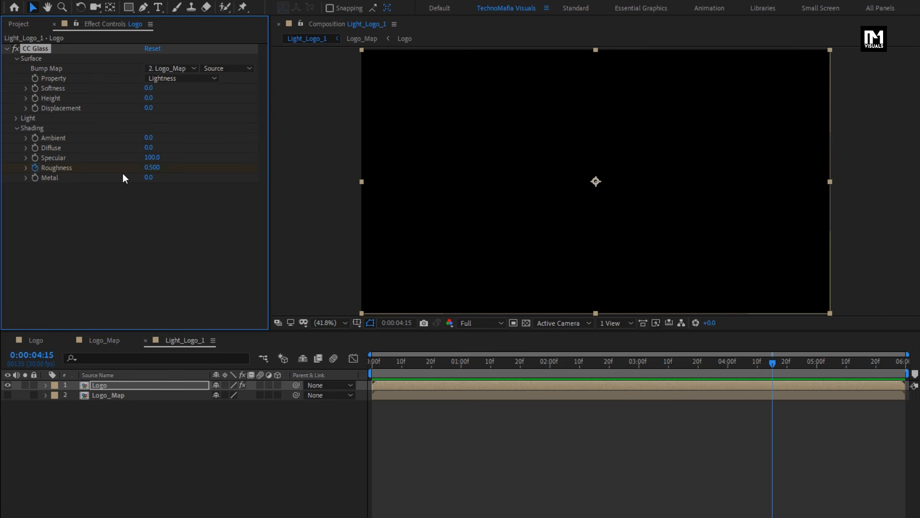
left_click_drag(770, 363, 669, 355)
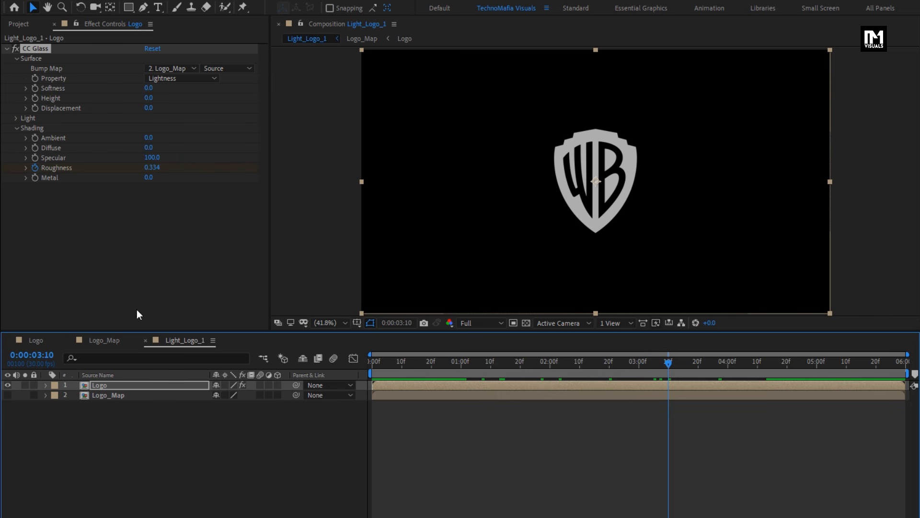
Start keyframing the CC Glass Light Intensity with a value of 0 at 0:00:00:00.
left_click(17, 128)
left_click(16, 119)
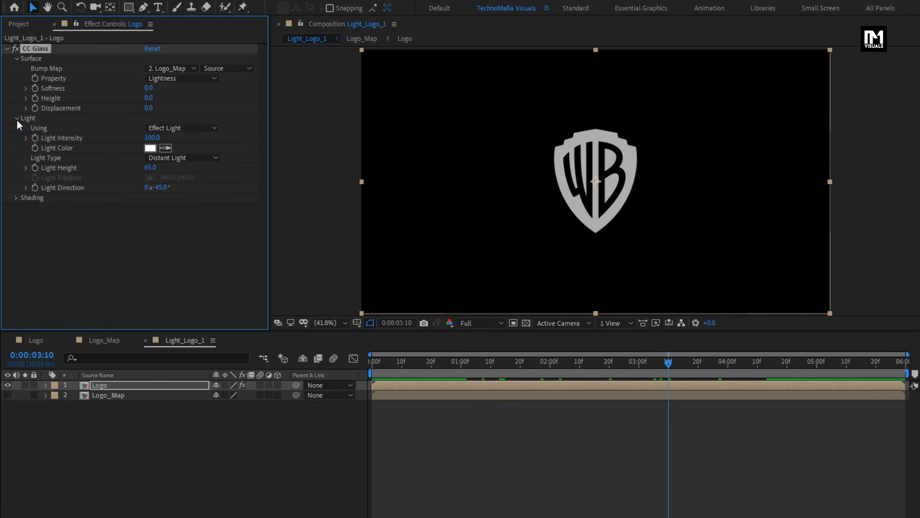
left_click(371, 365)
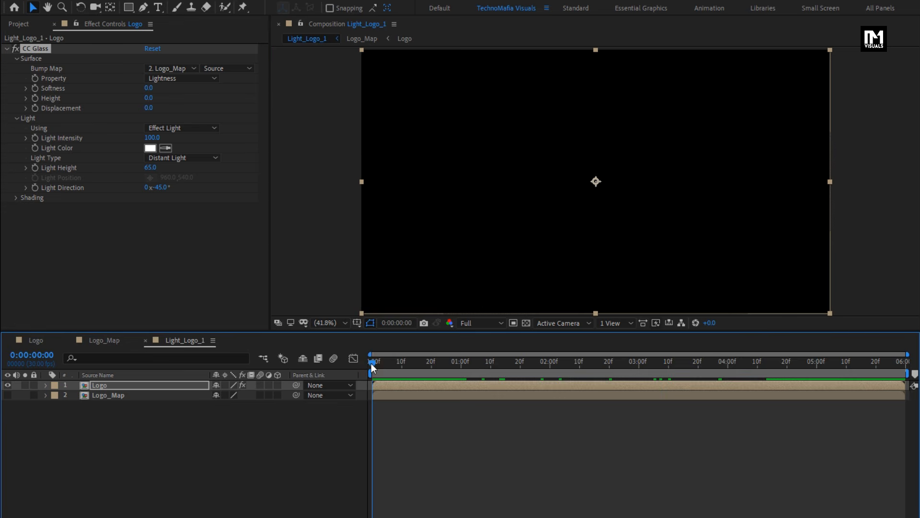
left_click(34, 138)
left_click(150, 137)
type("0")
key("Return")
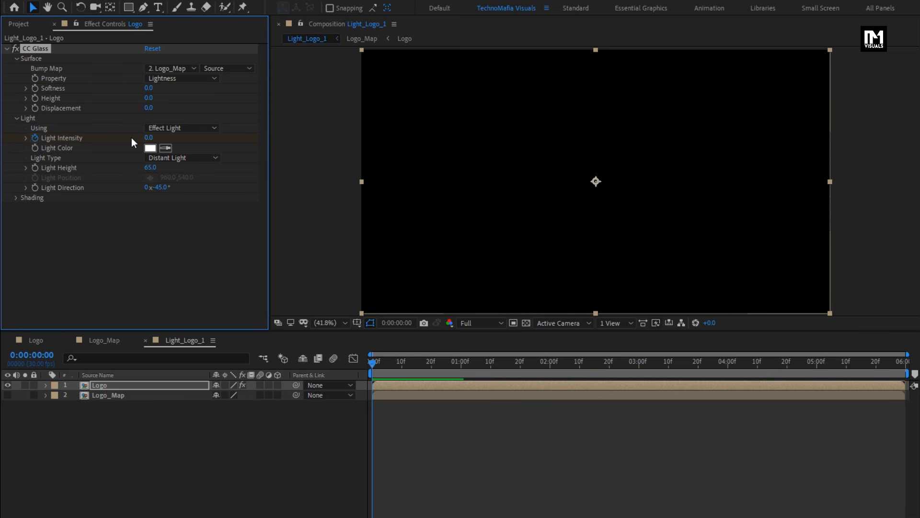
Add Light Intensity keyframes at 0:00:01:00 and, with a value of 300, at 0:00:04:15; set Light Type to Point Light.
left_click(462, 364)
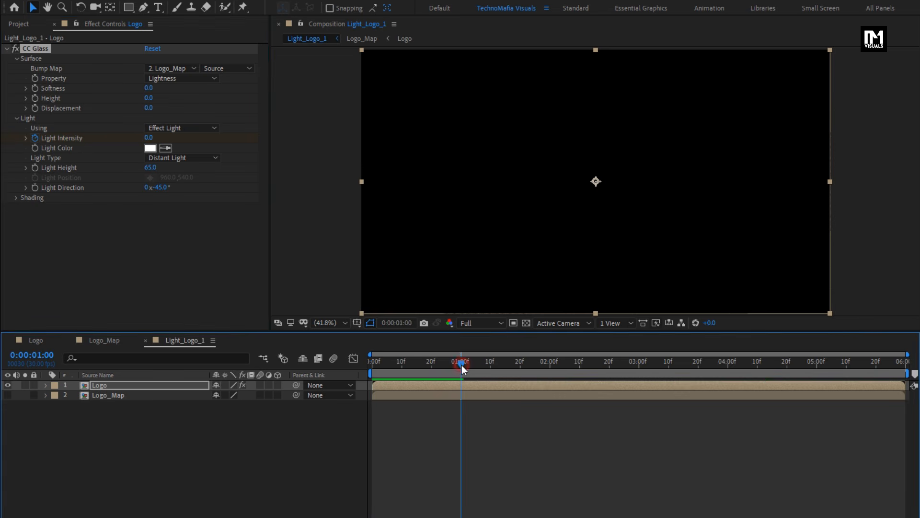
left_click(148, 138)
key("Return")
left_click(771, 364)
left_click_drag(771, 363, 772, 362)
left_click(150, 138)
type("300")
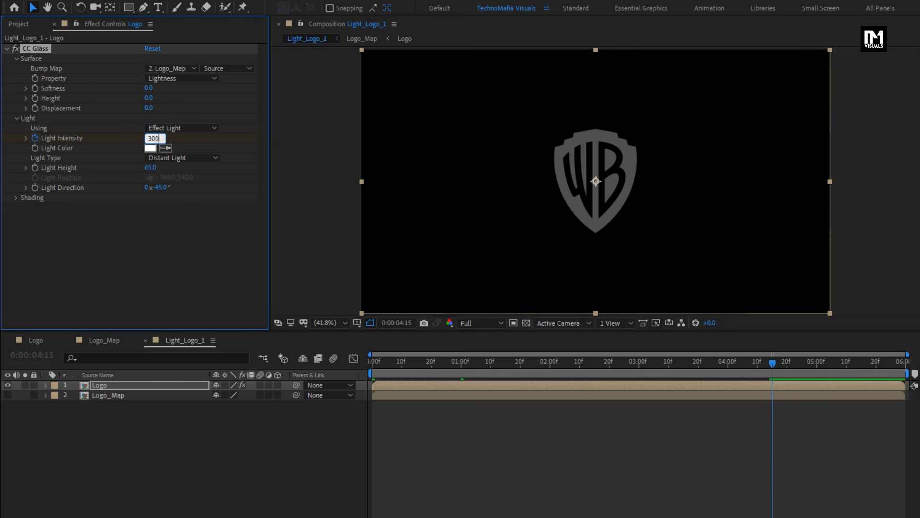
key("Return")
left_click(180, 158)
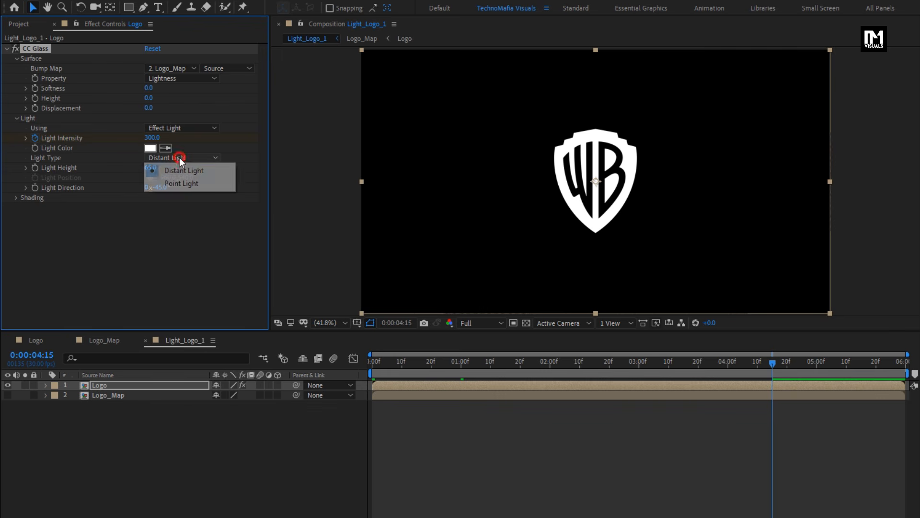
left_click(181, 184)
Reveal the Logo layer's keyframes and apply Easy Ease to all Light Intensity and Roughness keyframes.
key("u")
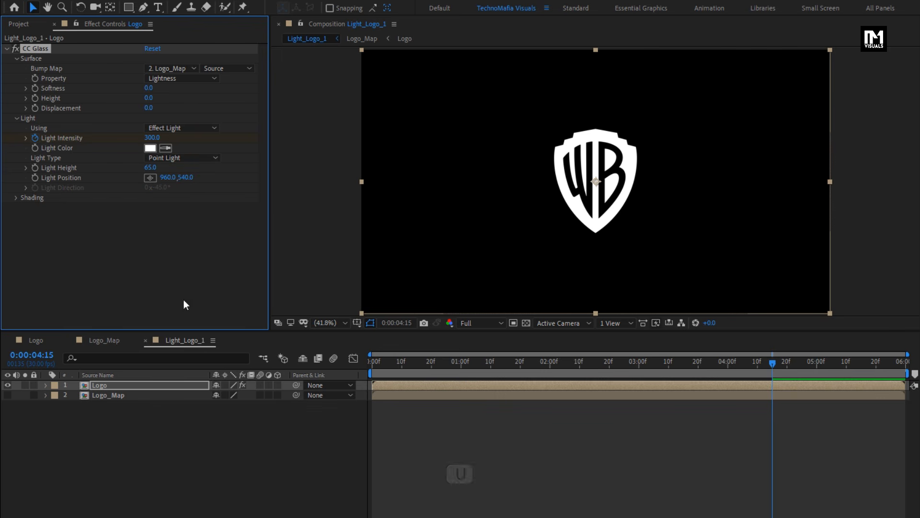
left_click(173, 384)
key("u")
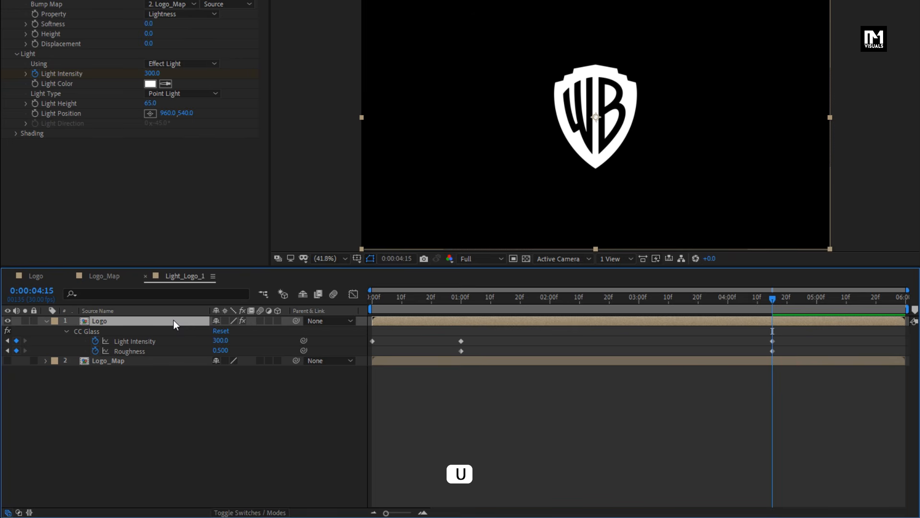
left_click_drag(789, 334, 369, 353)
right_click(373, 342)
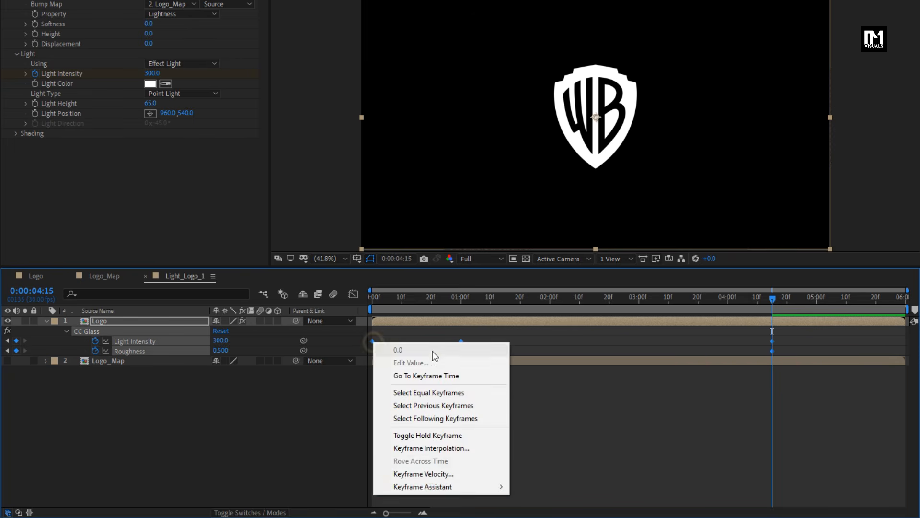
mouse_move(499, 489)
left_click(539, 410)
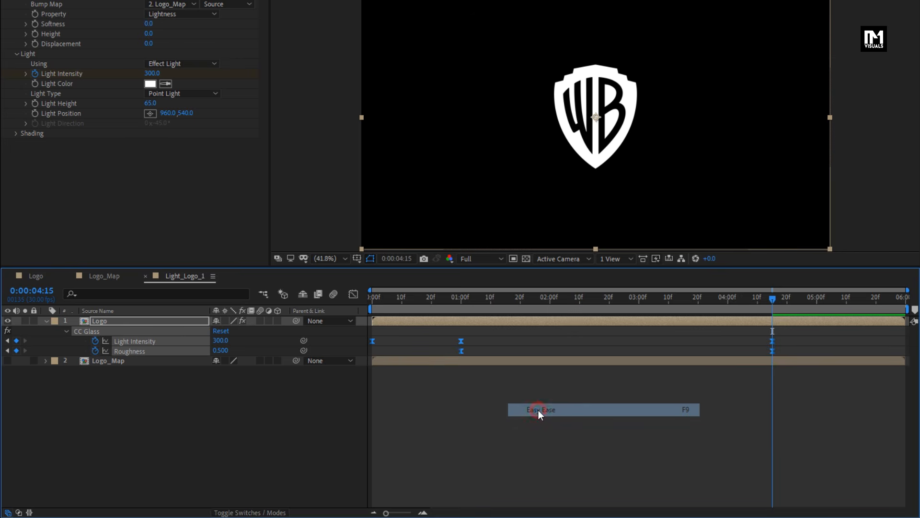
Sharpen the easing of both Light Intensity segments in the speed graph by lengthening their keyframe influence handles inward.
left_click(353, 295)
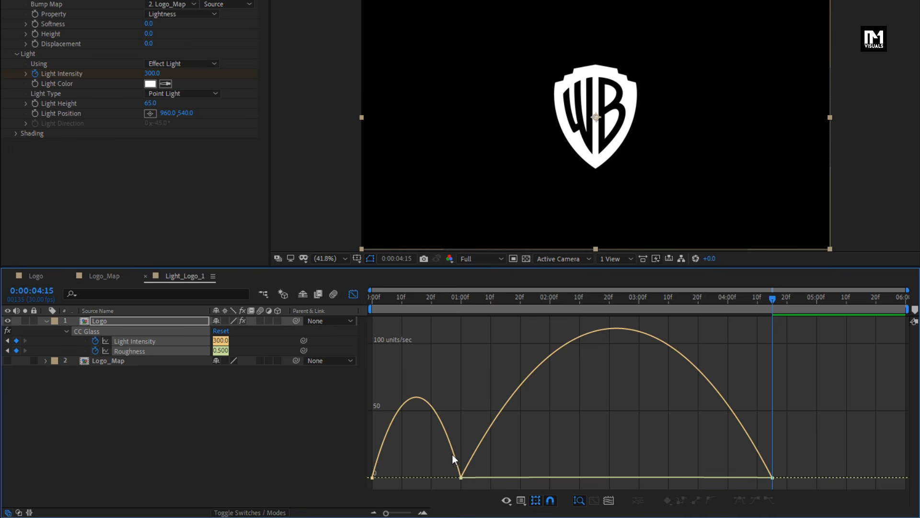
left_click(460, 473)
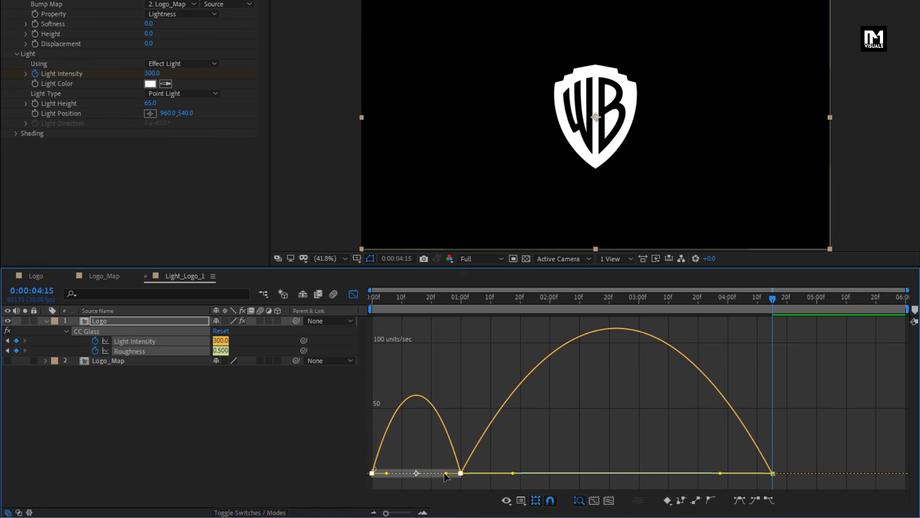
left_click_drag(387, 473, 410, 474)
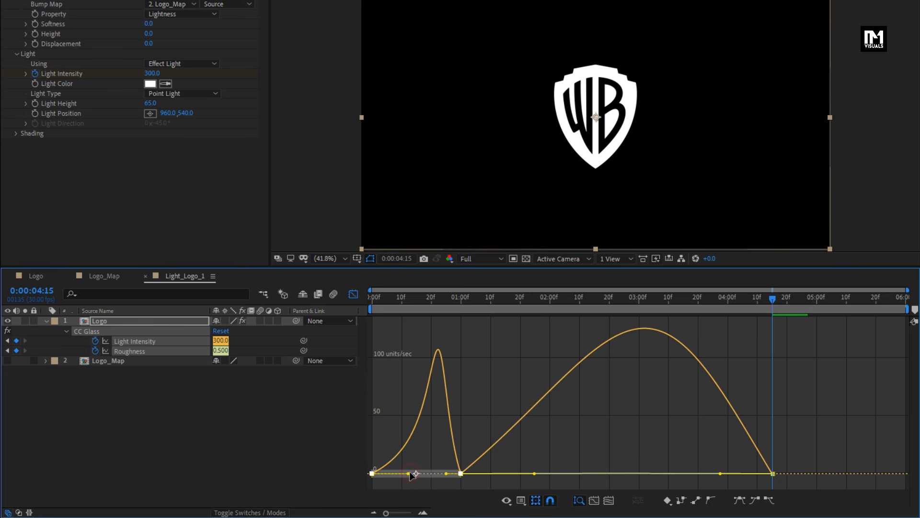
left_click(738, 422)
left_click_drag(721, 473, 701, 474)
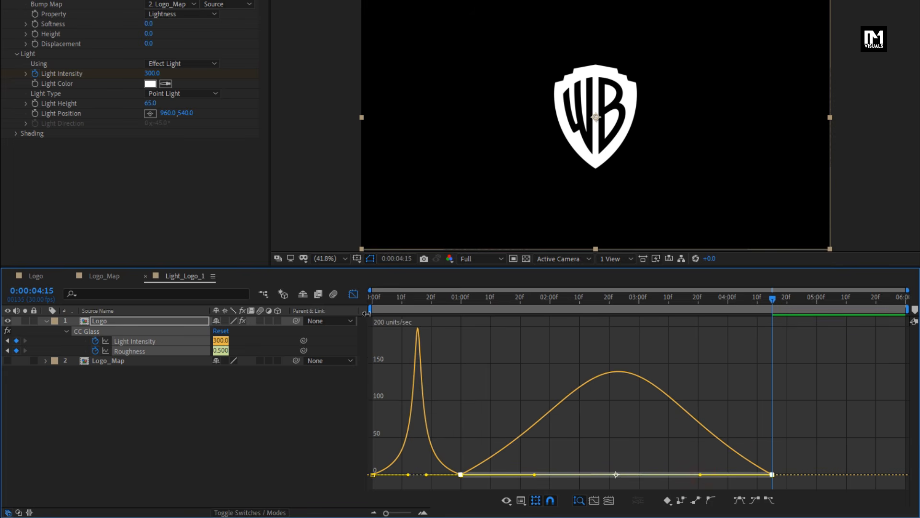
left_click(356, 296)
left_click(444, 388)
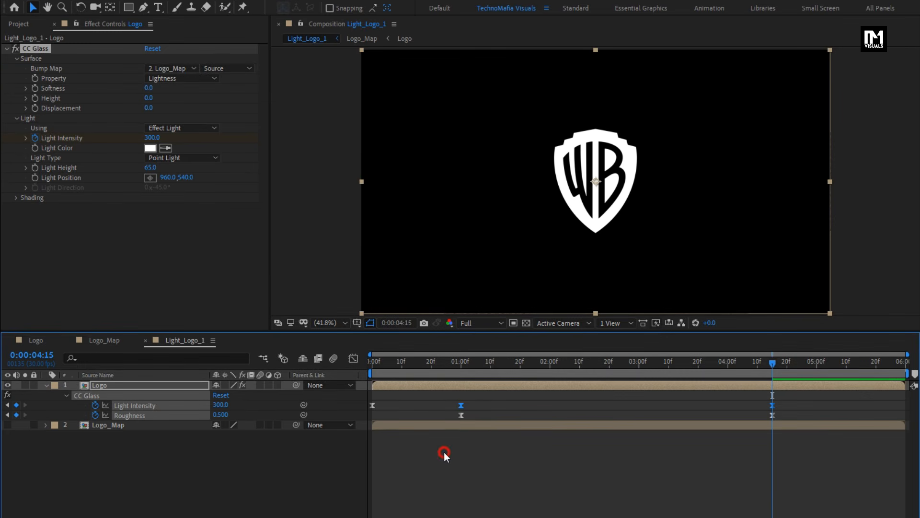
Animate the CC Glass Light Position from 1525.1, 540 at 0:00:00:00 to 960, 542.4 at 0:00:04:15 and scrub through it.
left_click(163, 385)
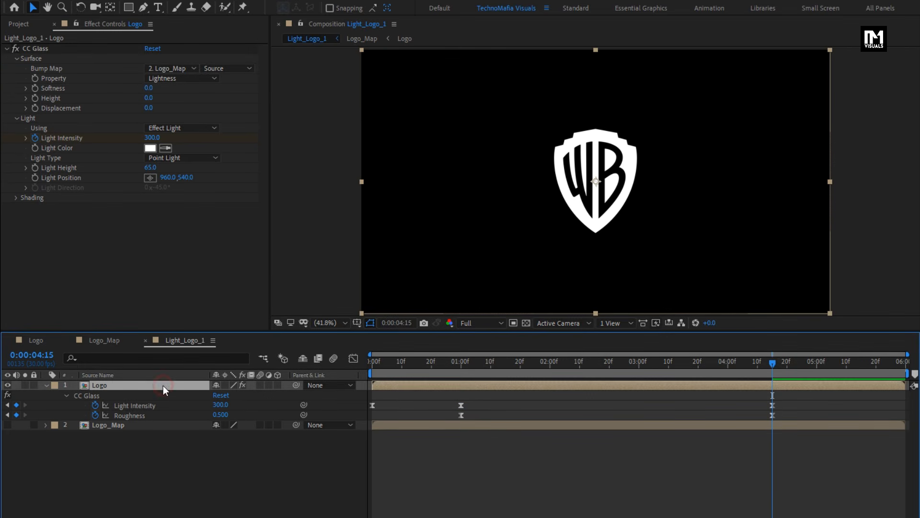
left_click(372, 364)
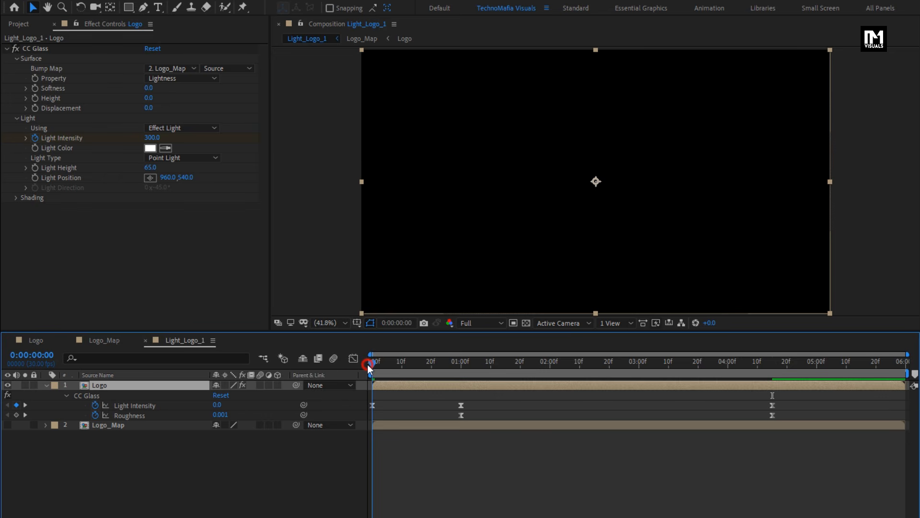
left_click(35, 178)
left_click_drag(596, 181, 733, 181)
left_click(772, 361)
left_click_drag(733, 181, 596, 181)
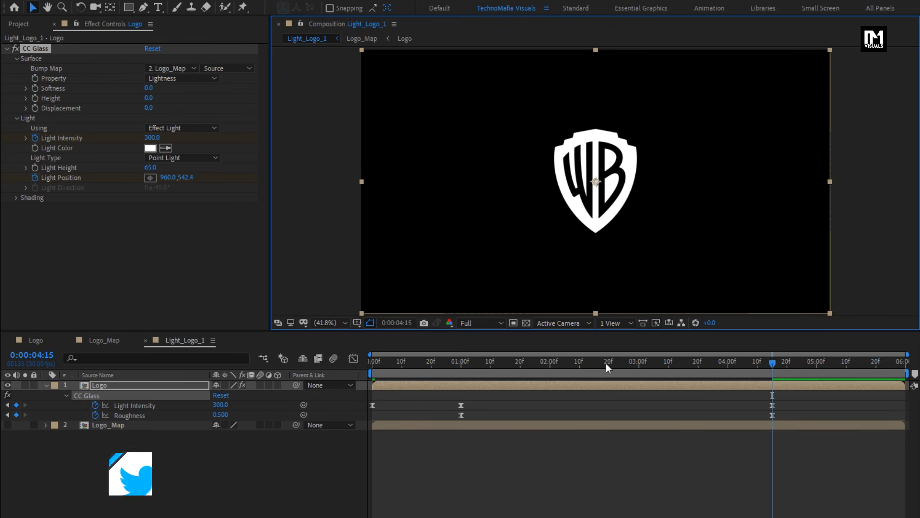
left_click_drag(703, 362, 553, 364)
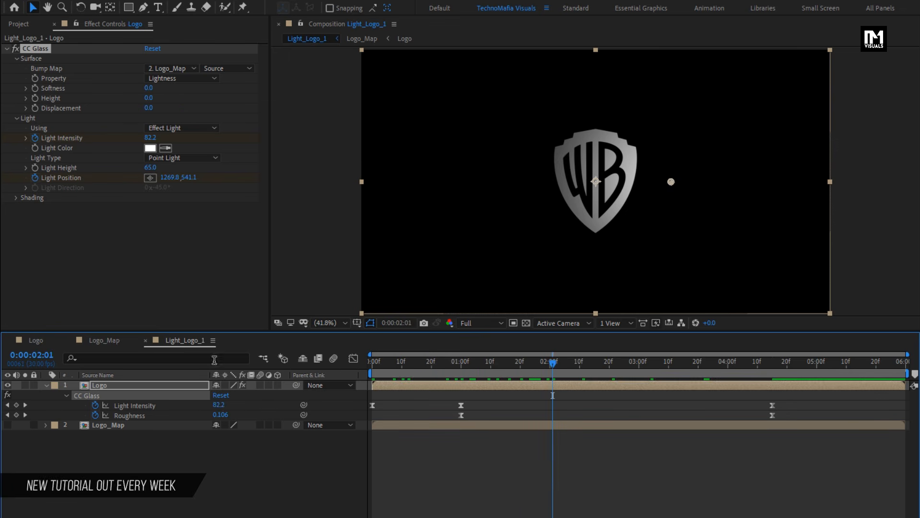
Apply Easy Ease to both Light Position keyframes and collapse the Logo layer's properties.
left_click(154, 384)
key("u")
key("u")
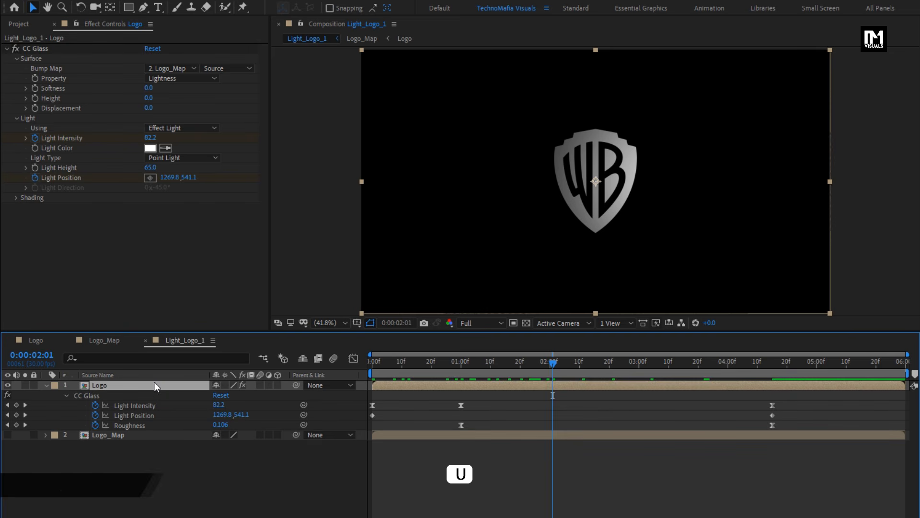
left_click(375, 416)
left_click_drag(799, 414, 366, 418)
right_click(372, 415)
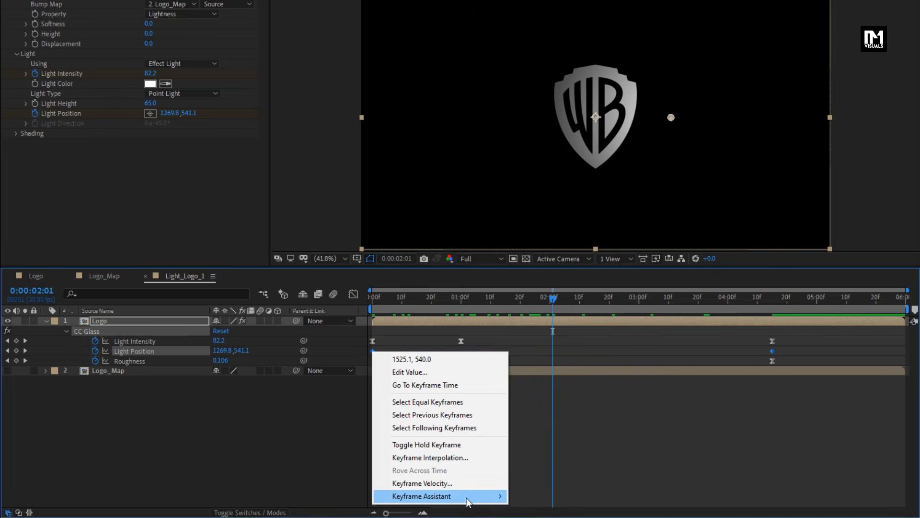
mouse_move(467, 501)
left_click(539, 406)
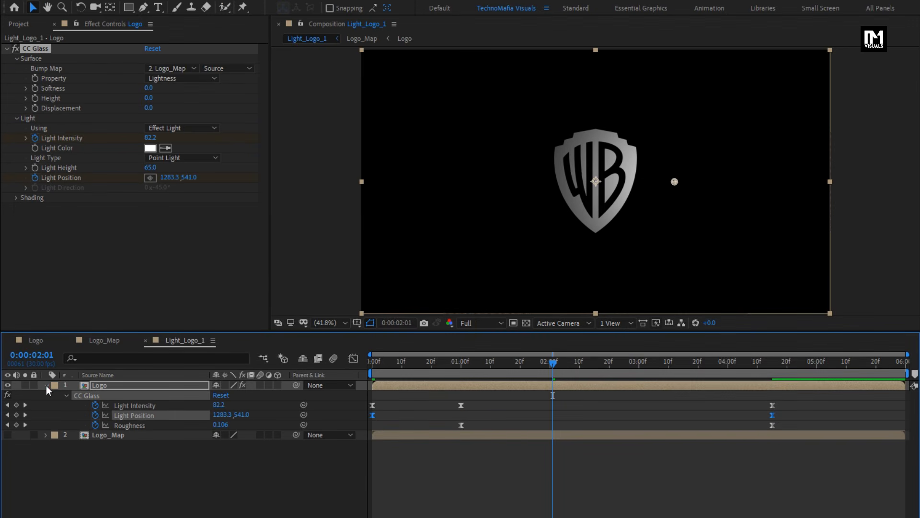
left_click(46, 385)
Duplicate the Light_Logo_1 composition in the project.
left_click(20, 23)
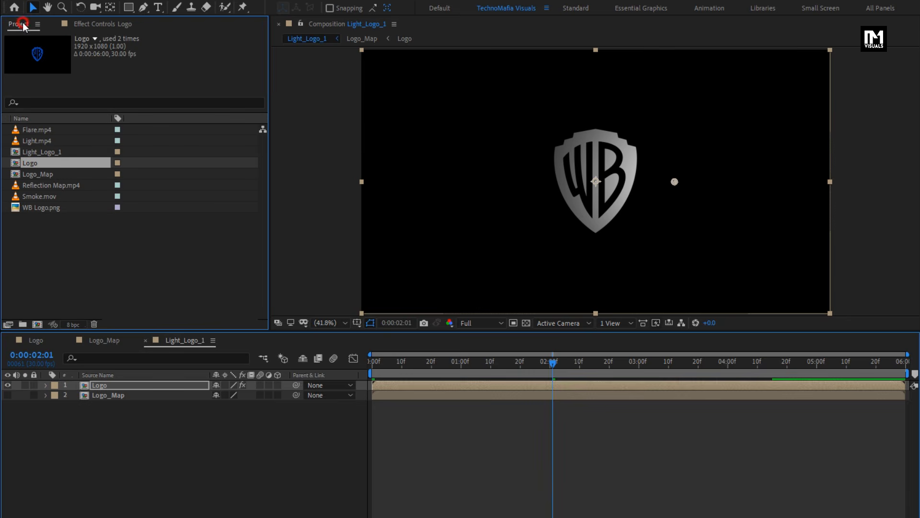
left_click(52, 153)
key("ctrl+d")
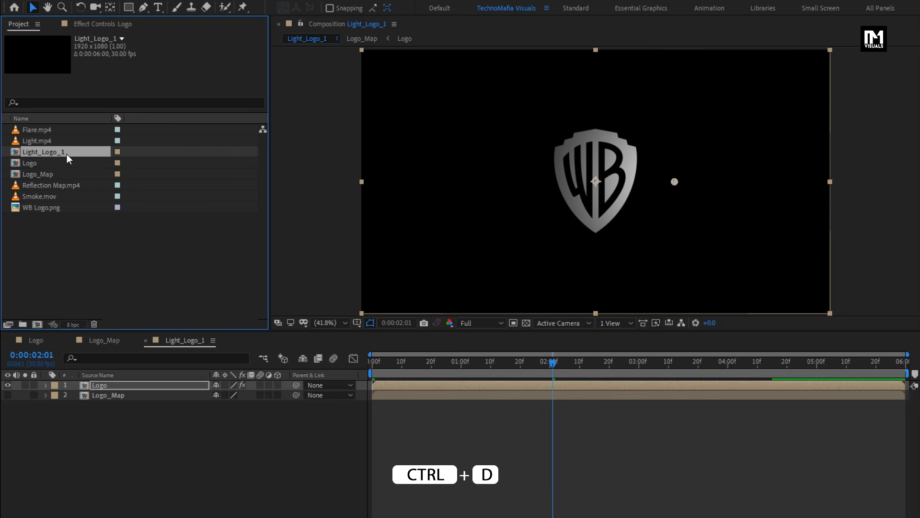
key("ctrl+d")
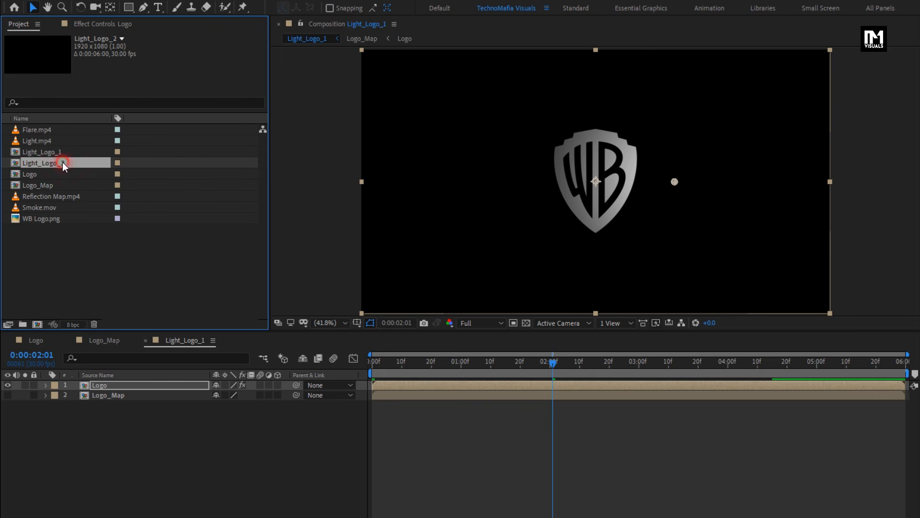
In the Light_Logo_2 composition, set the Logo layer's CC Glass Softness to 65, Height to -10 and Displacement to -200.
double_click(62, 163)
left_click(119, 386)
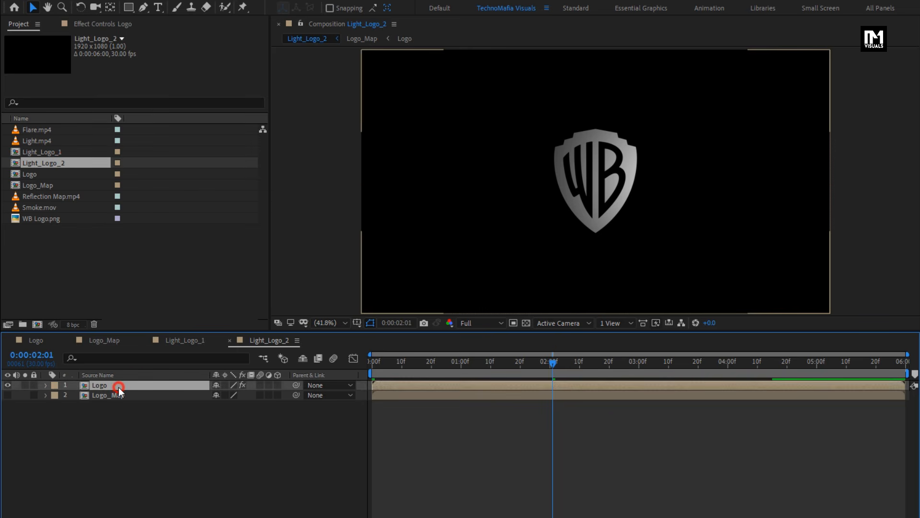
left_click(96, 24)
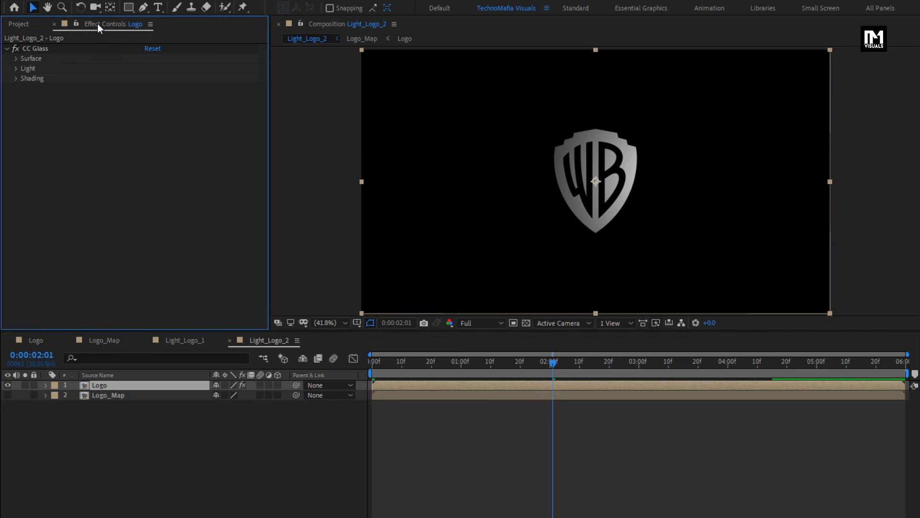
left_click(16, 59)
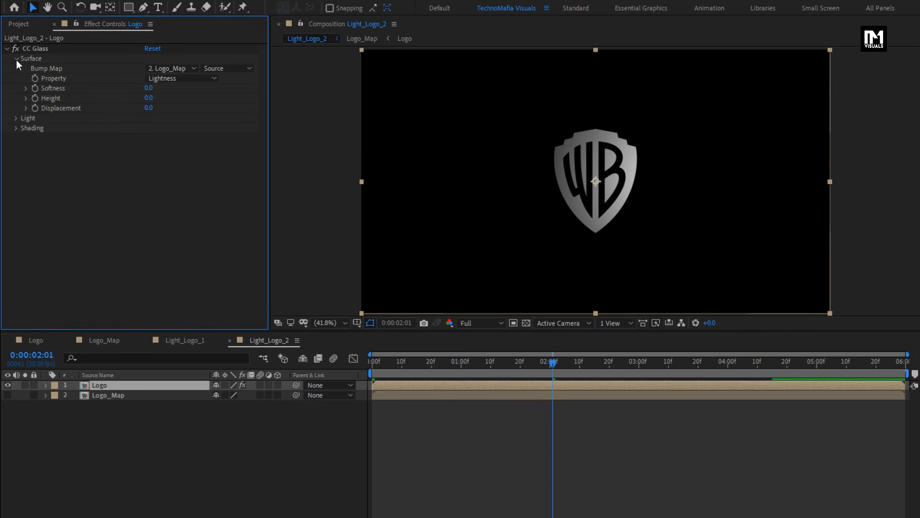
left_click(148, 89)
type("65")
left_click(123, 94)
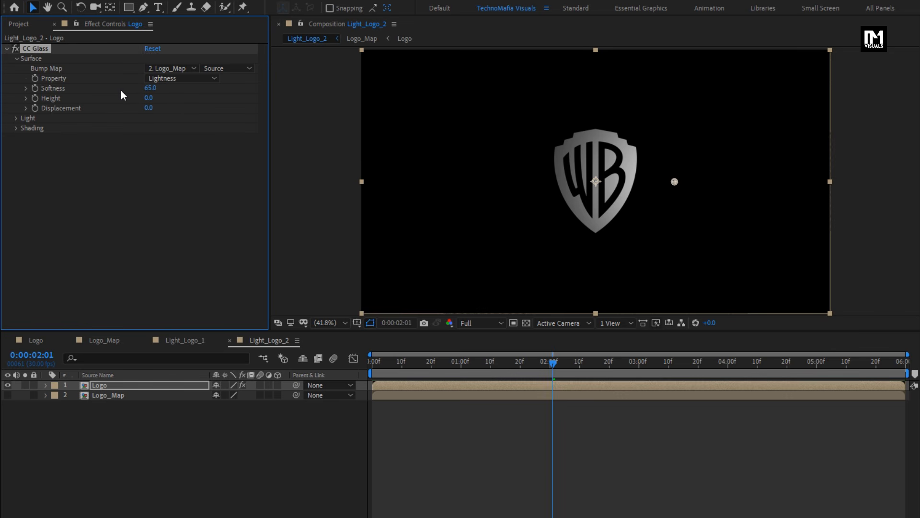
left_click(148, 99)
type("-10")
left_click(130, 102)
left_click(148, 109)
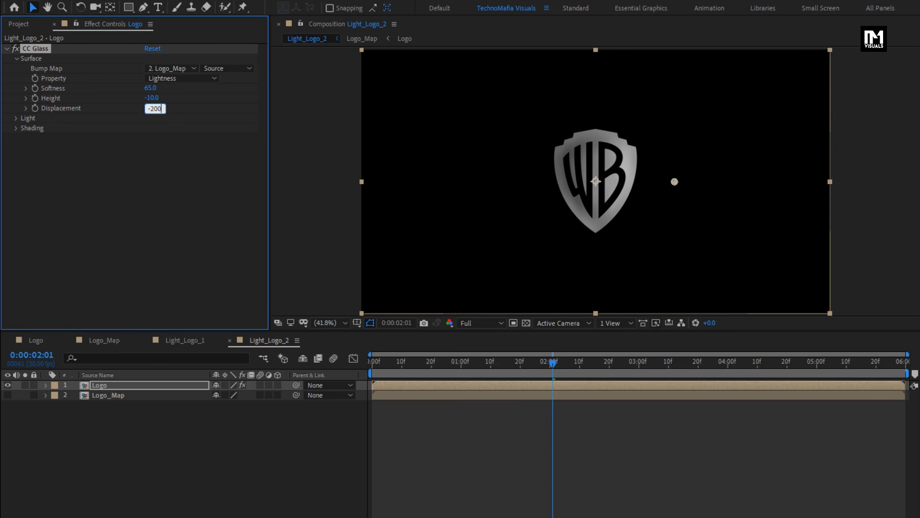
Remove the keyframing from the CC Glass Roughness, set it to 0.01 and scrub through the timeline.
left_click(16, 129)
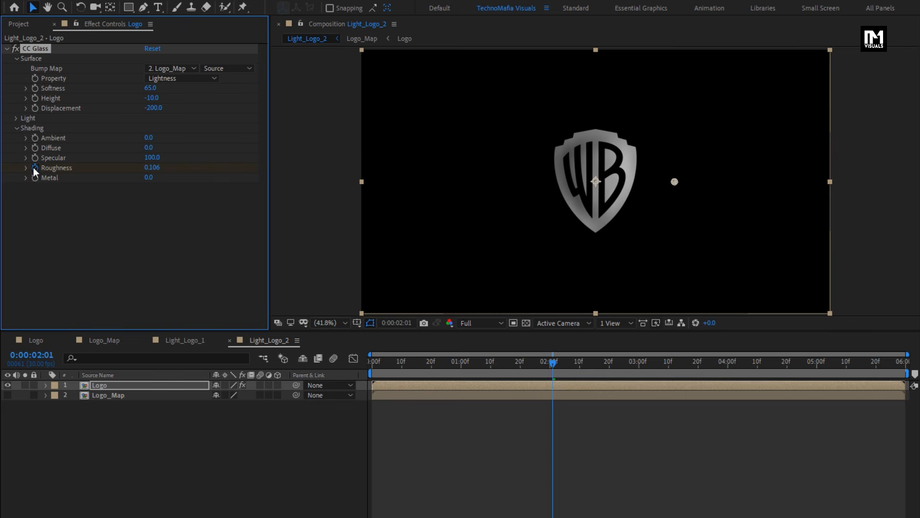
left_click(152, 167)
type("0.01")
key("Return")
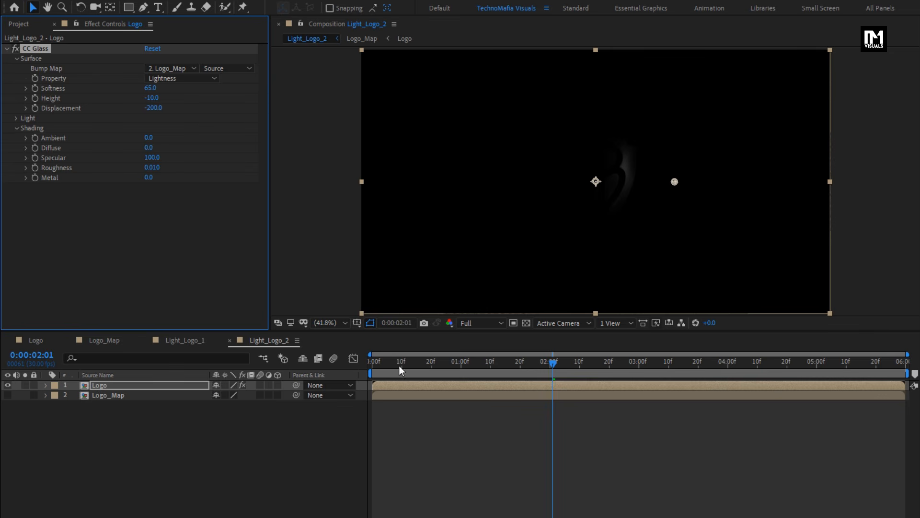
left_click(176, 385)
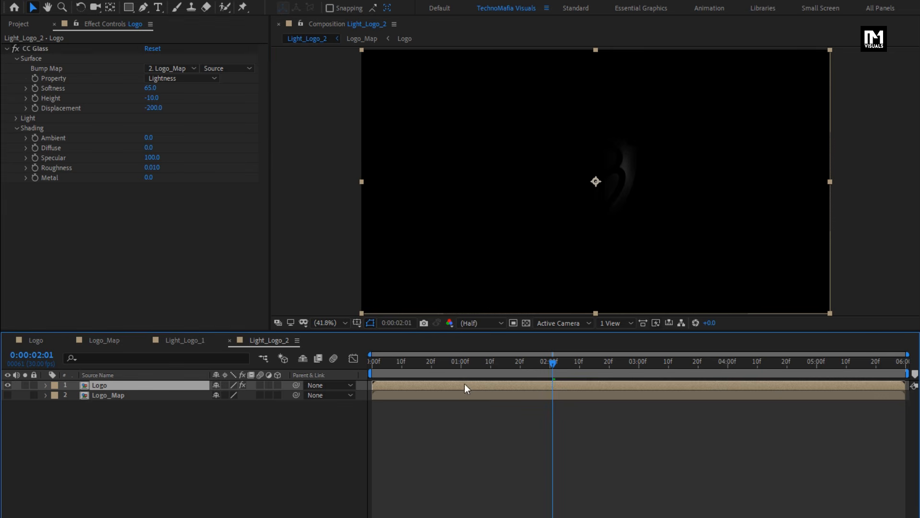
left_click_drag(549, 364, 684, 360)
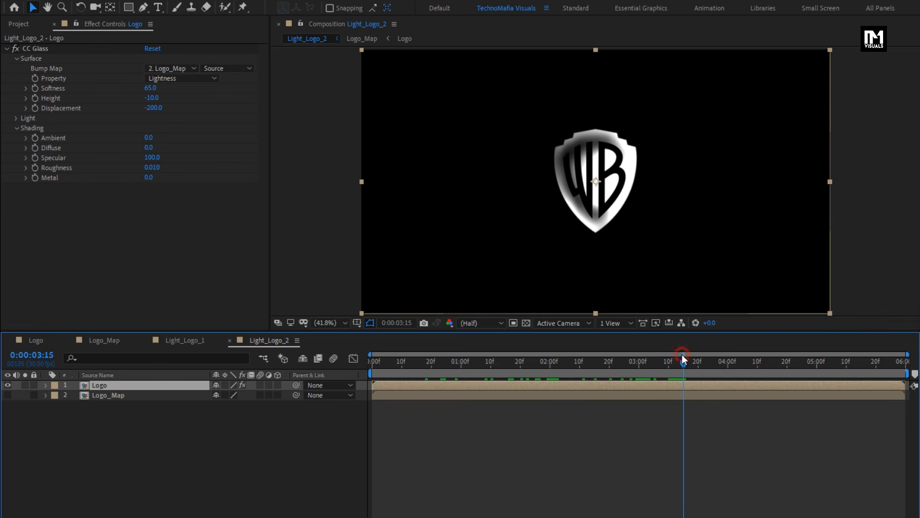
Reveal the Logo layer's keyframes and move the middle Light Intensity keyframe to 0:00:01:15.
left_click(17, 127)
left_click(17, 118)
key("u")
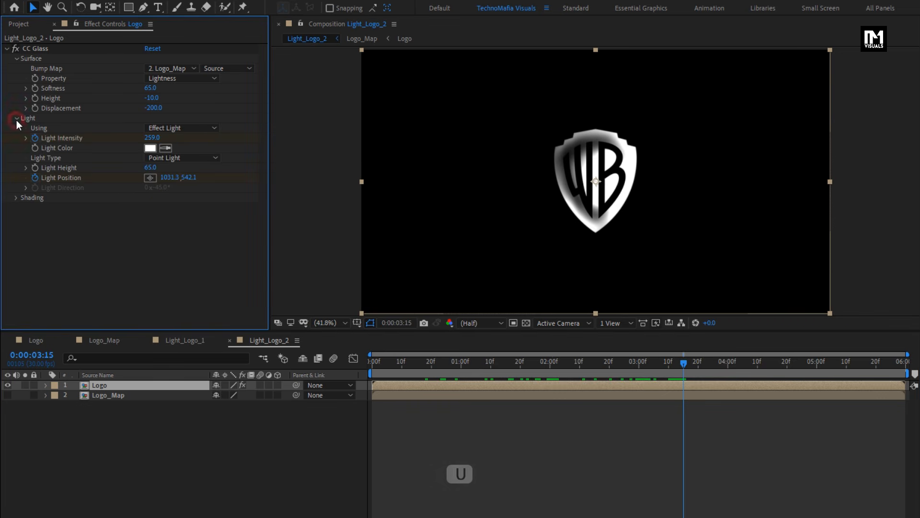
left_click(136, 385)
key("u")
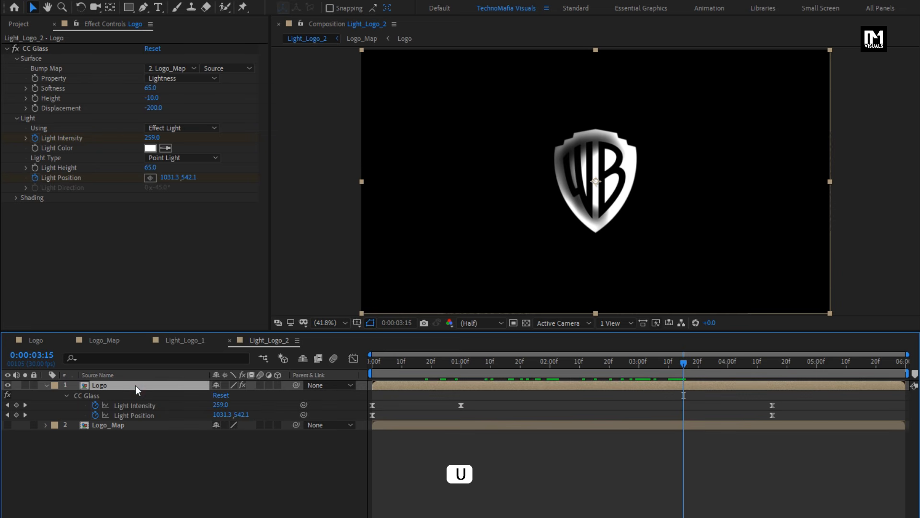
left_click(372, 365)
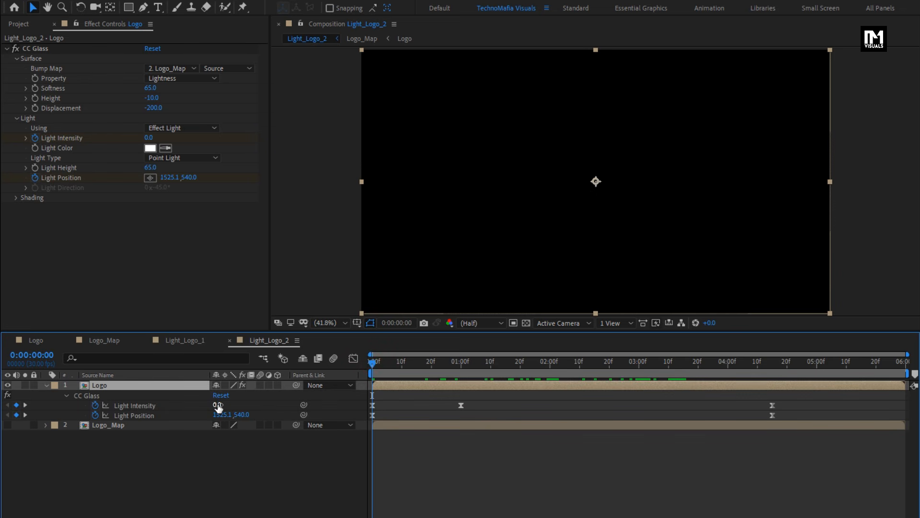
left_click(461, 365)
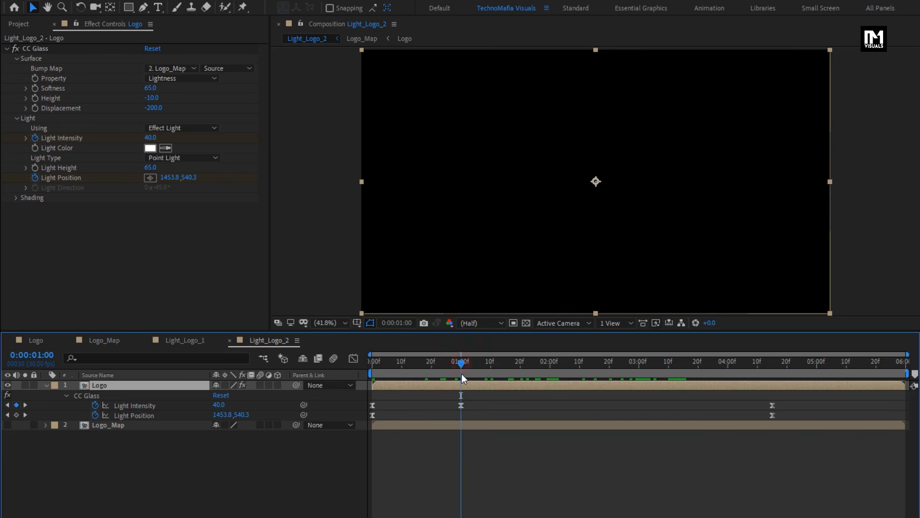
left_click(461, 405)
left_click(506, 364)
left_click_drag(461, 405, 501, 407)
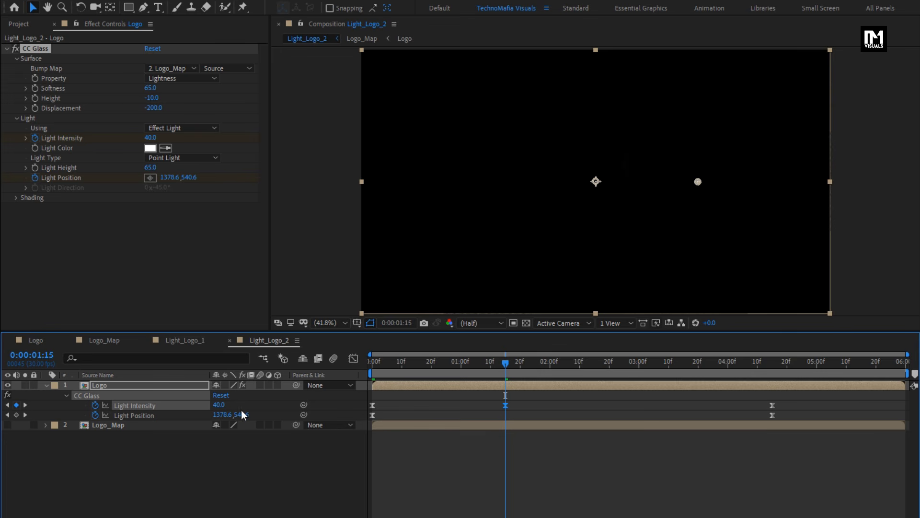
Set Light Intensity to 140 at 0:00:01:15 and to 0 at 0:00:04:15, and scrub back to check it.
left_click(220, 405)
type("140")
key("Return")
left_click_drag(769, 362, 772, 361)
left_click(220, 405)
type("0")
key("Return")
left_click_drag(757, 361, 671, 367)
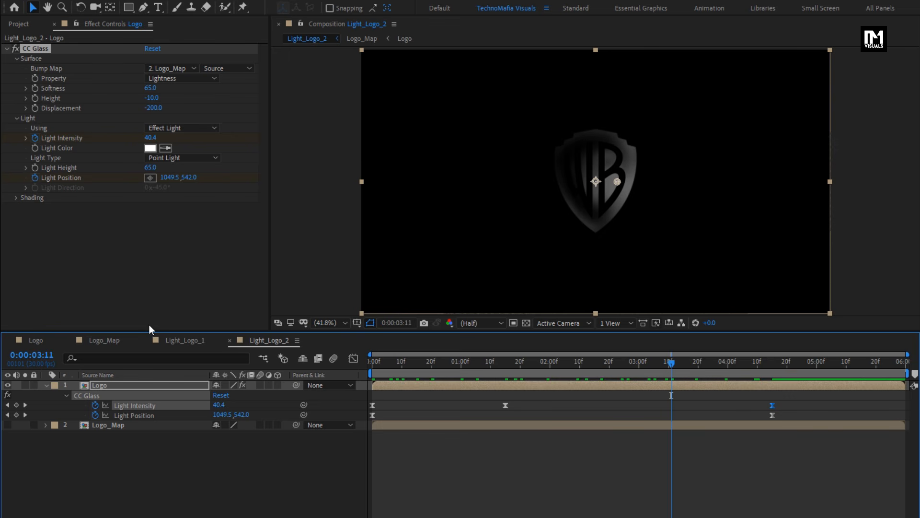
Move the Light Position at the 0:00:04:15 keyframe across the logo to about 385, 571.
left_click(367, 364)
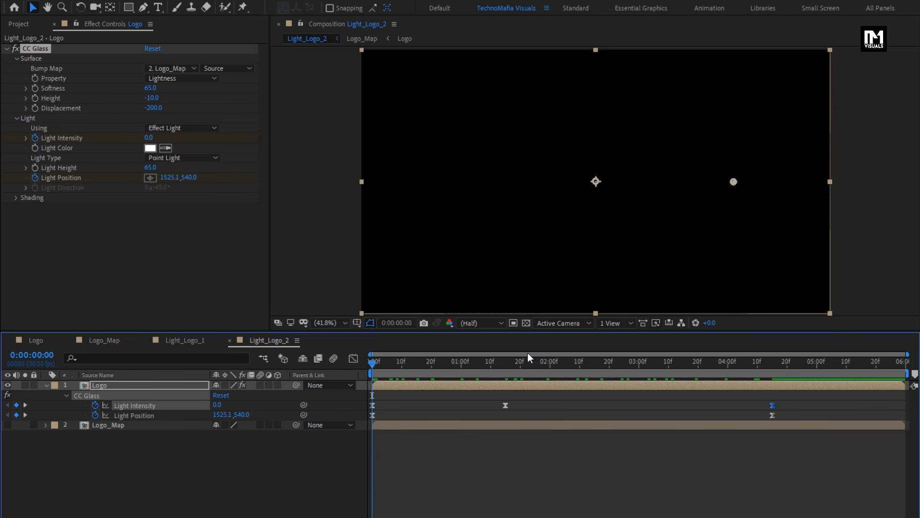
left_click_drag(507, 363, 771, 364)
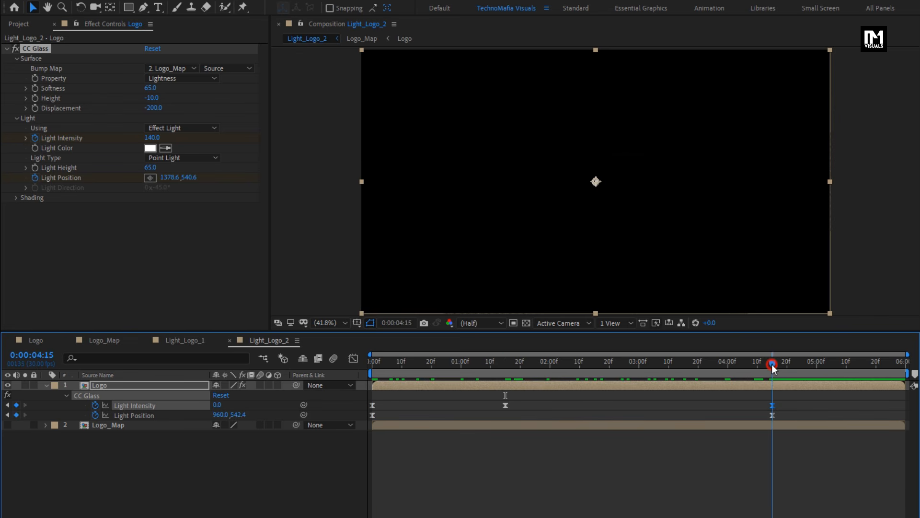
left_click(772, 416)
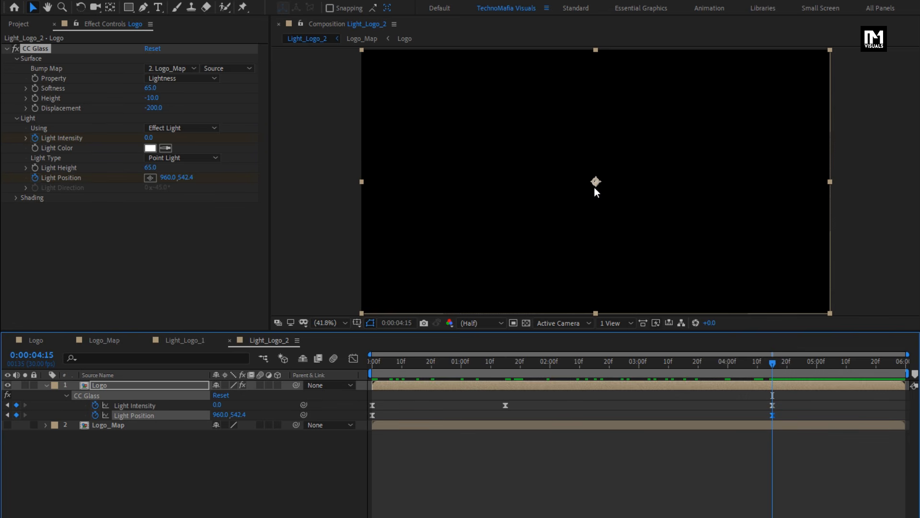
left_click_drag(595, 182, 455, 188)
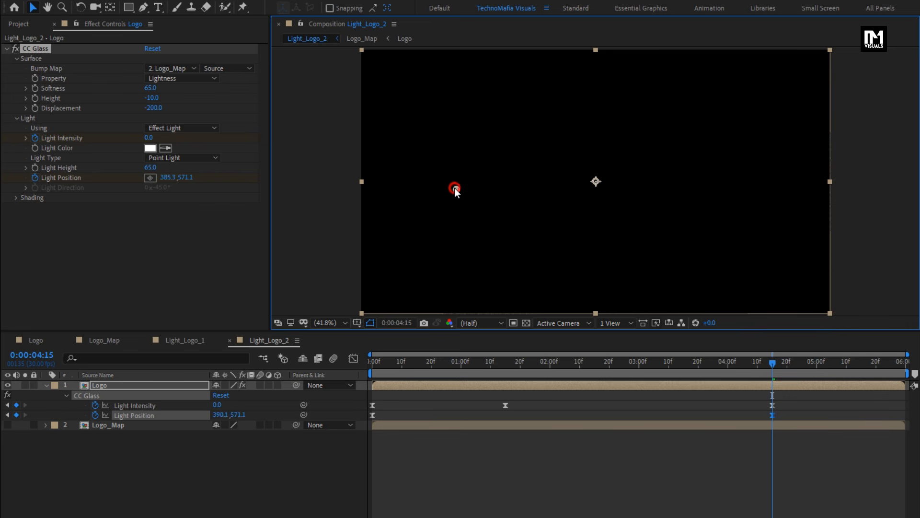
Keyframe the Light Position below the logo at about 961, 832 at 0:00:01:15 and scrub through it.
left_click_drag(774, 367, 502, 364)
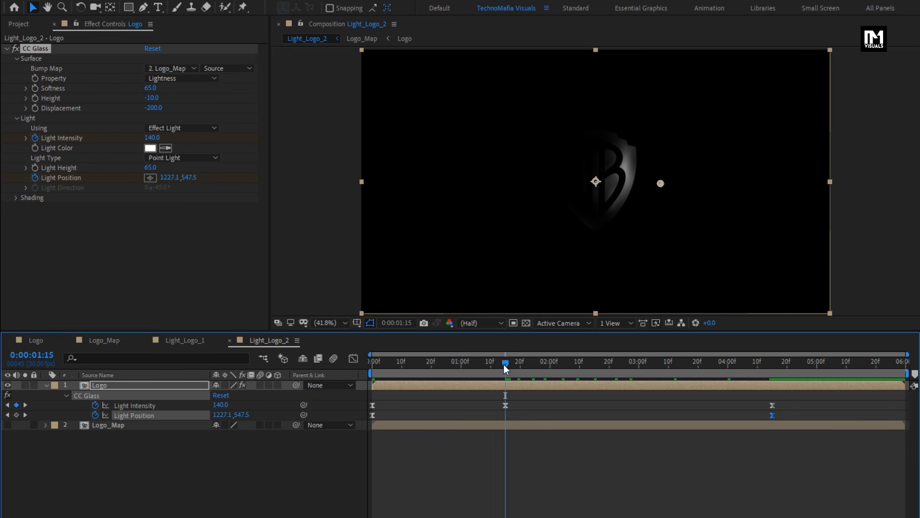
left_click_drag(660, 184, 596, 252)
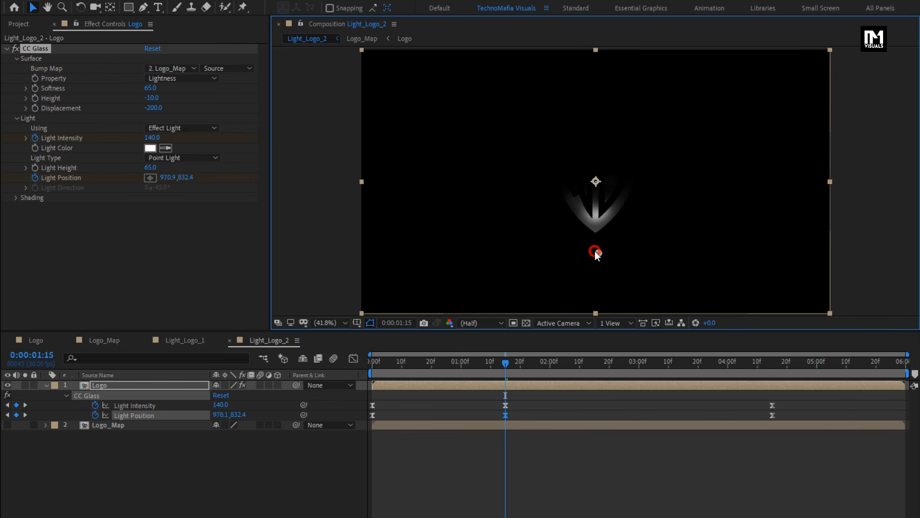
mouse_move(505, 363)
left_mouse_down()
mouse_move(376, 359)
mouse_move(475, 370)
mouse_move(715, 361)
mouse_move(499, 364)
left_mouse_up()
left_click(504, 364)
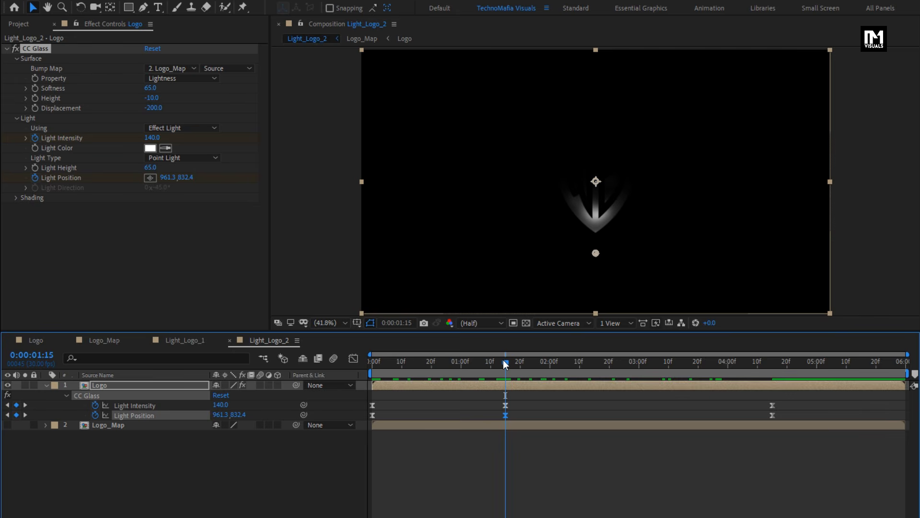
Create a new 1080p HD, 30 fps, six-second composition named Golden_Logo.
key("ctrl+n")
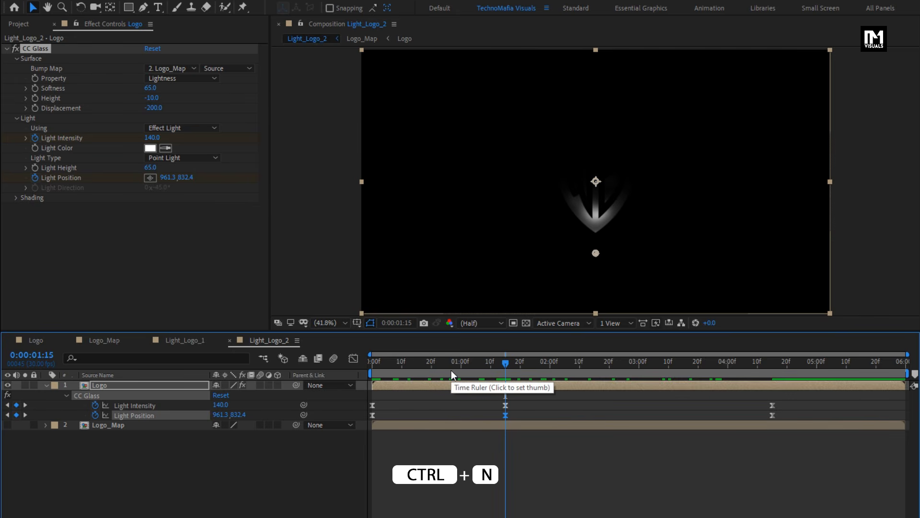
type("Golden_Logo")
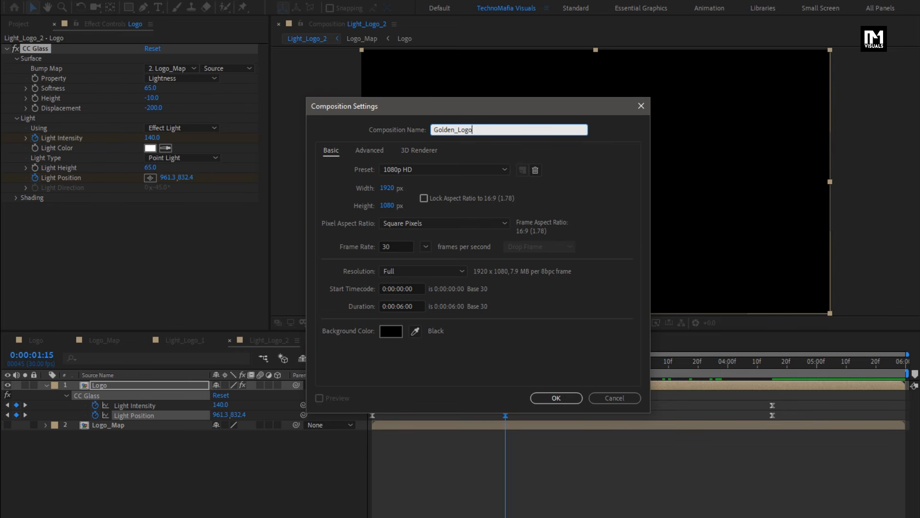
left_click(548, 397)
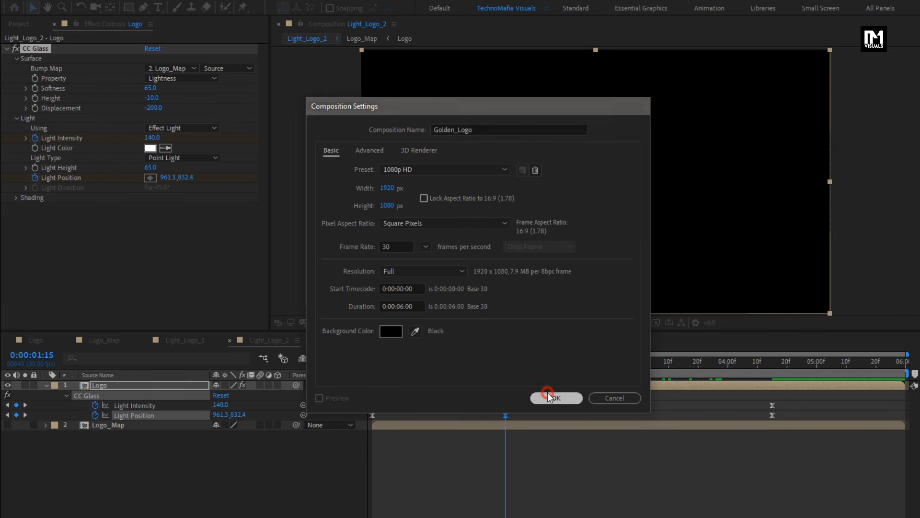
Add the Logo_Map composition to Golden_Logo, hide it, and place the Logo composition above it.
left_click(20, 26)
left_click_drag(38, 196, 118, 426)
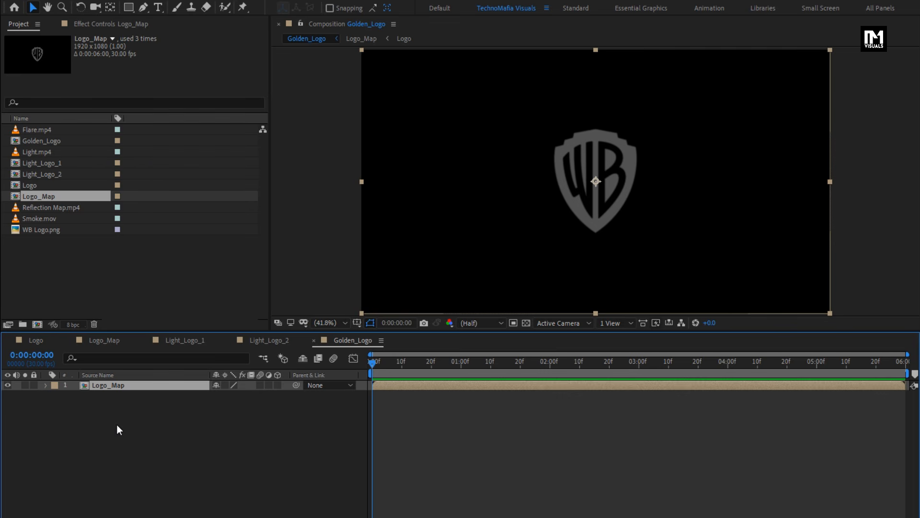
left_click(8, 386)
left_click_drag(32, 187, 114, 383)
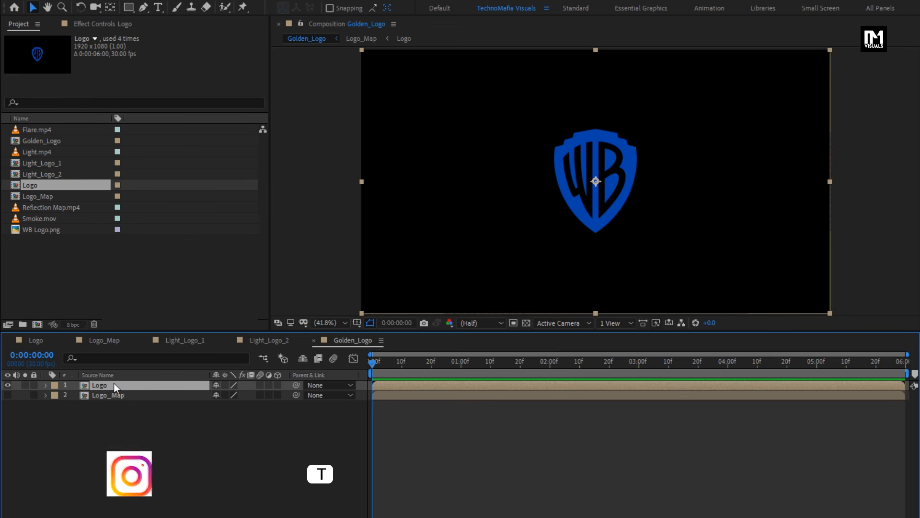
Animate the Logo layer's Opacity from 0% at 0:00:03:00 to 100% at 0:00:04:15.
key("t")
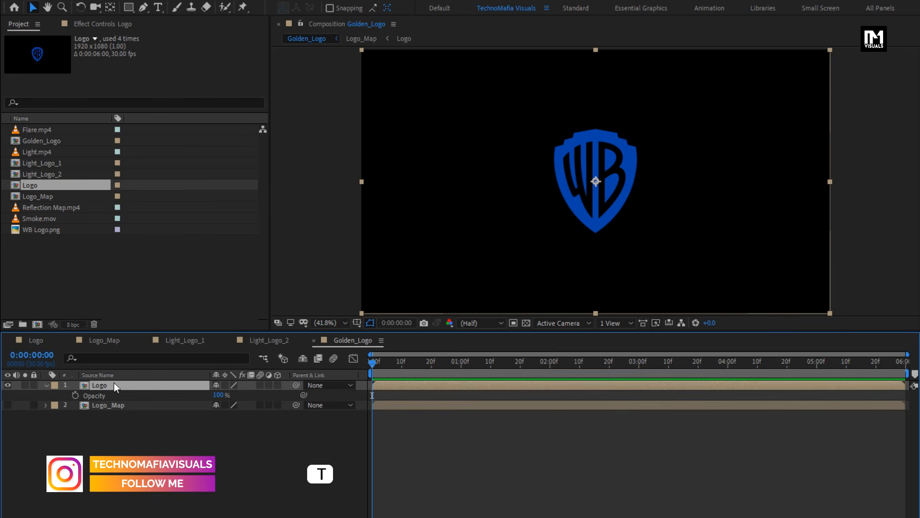
left_click(641, 366)
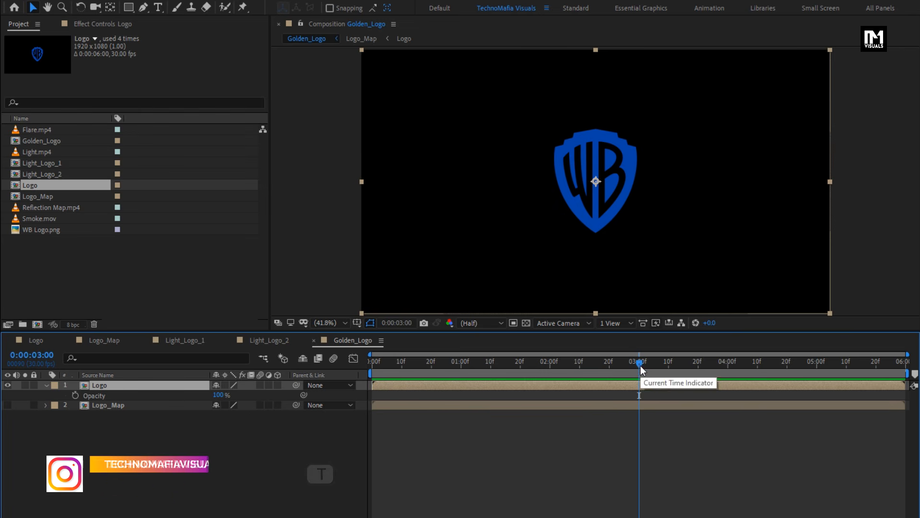
left_click(75, 395)
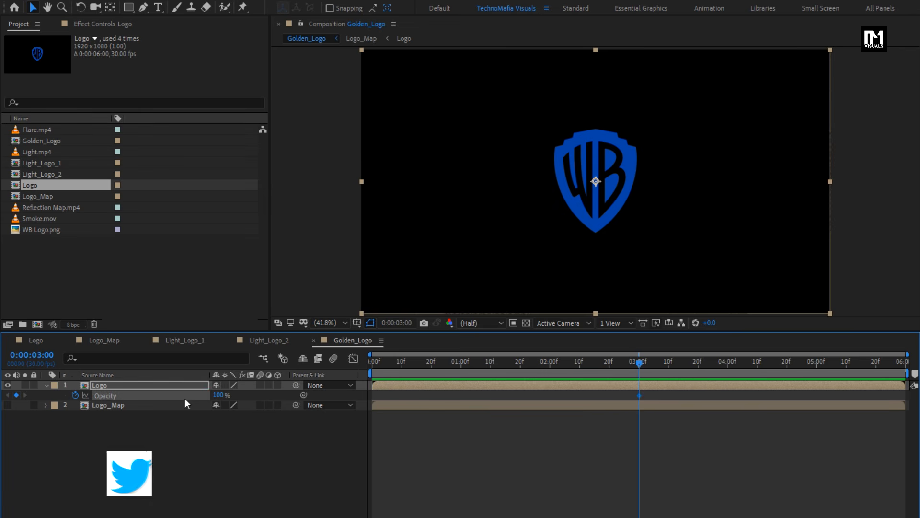
left_click_drag(220, 395, 131, 398)
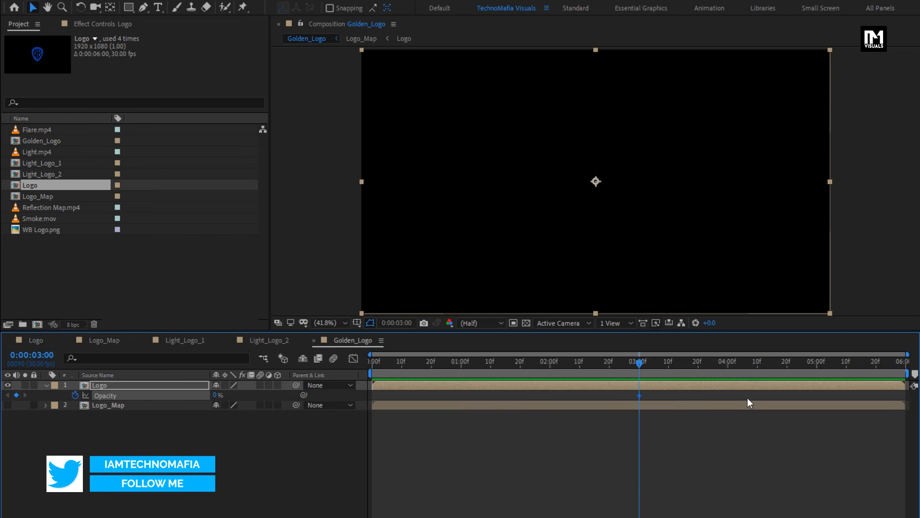
mouse_move(767, 365)
left_mouse_down()
mouse_move(816, 365)
mouse_move(763, 367)
mouse_move(773, 367)
left_mouse_up()
left_click_drag(216, 396, 405, 397)
Apply Easy Ease to both Opacity keyframes, scrub through the fade and collapse the Logo layer's properties.
left_click_drag(631, 394, 778, 400)
right_click(773, 397)
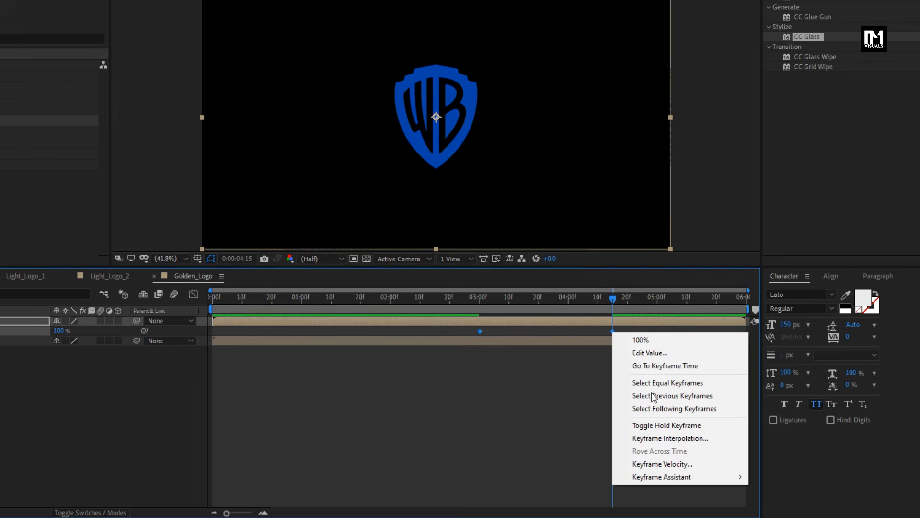
mouse_move(660, 477)
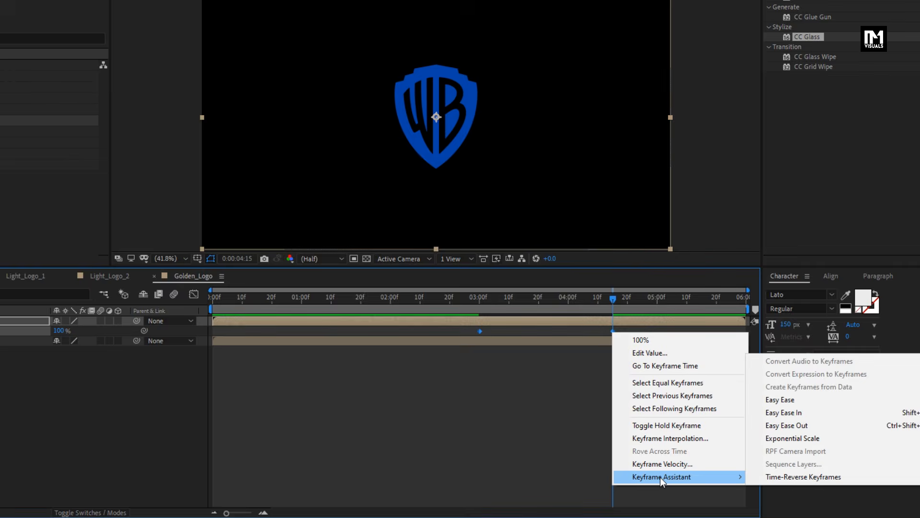
left_click(757, 399)
left_click_drag(427, 298, 591, 306)
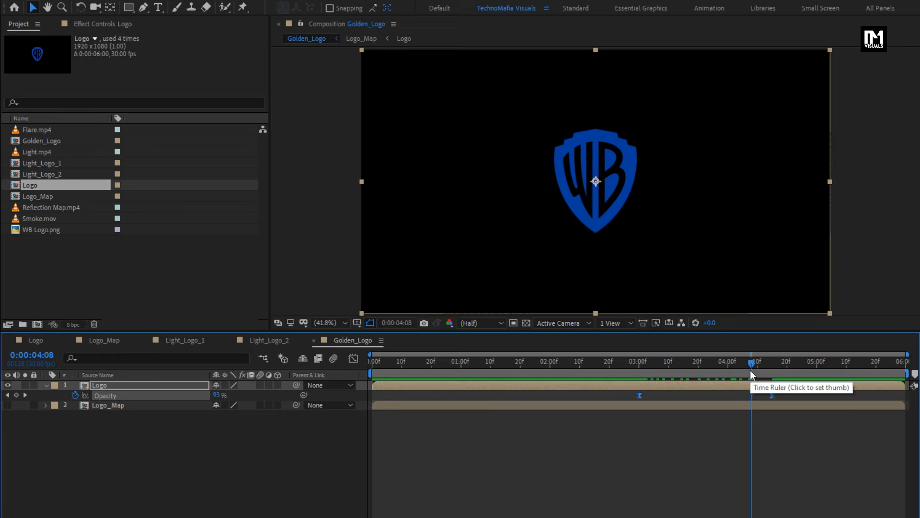
left_click(46, 386)
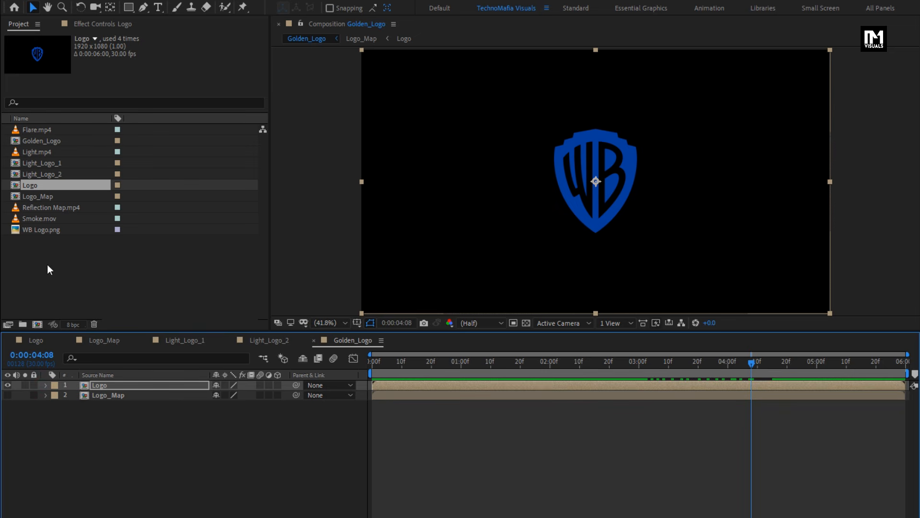
Add Reflection Map.mp4 at the top of Golden_Logo and place another Logo composition above it.
left_click_drag(46, 209, 136, 381)
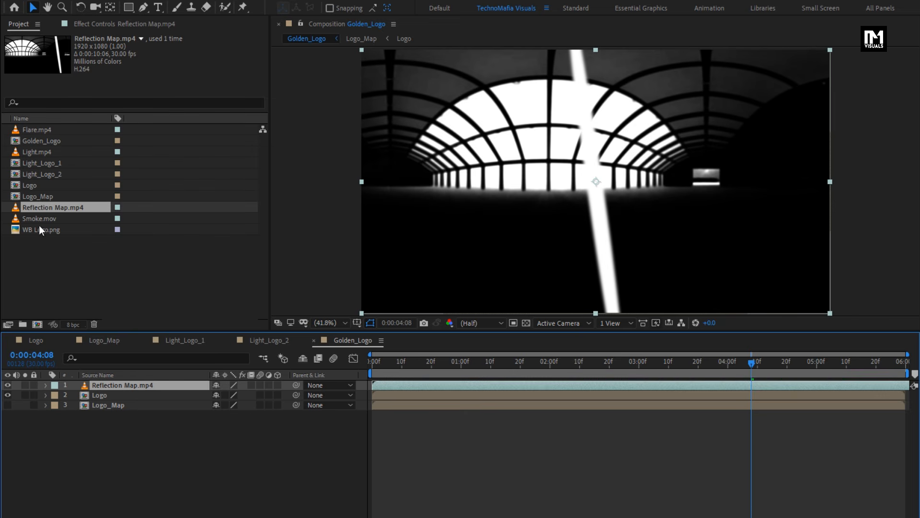
left_click(26, 187)
left_click_drag(33, 186, 128, 382)
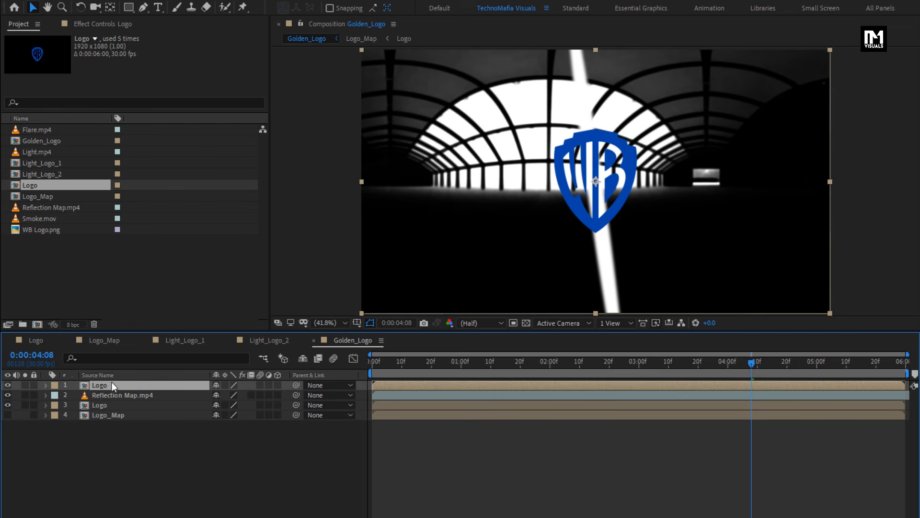
Set the Reflection Map.mp4 layer's track matte to Alpha Matte "Logo".
left_click(122, 386)
left_click(250, 511)
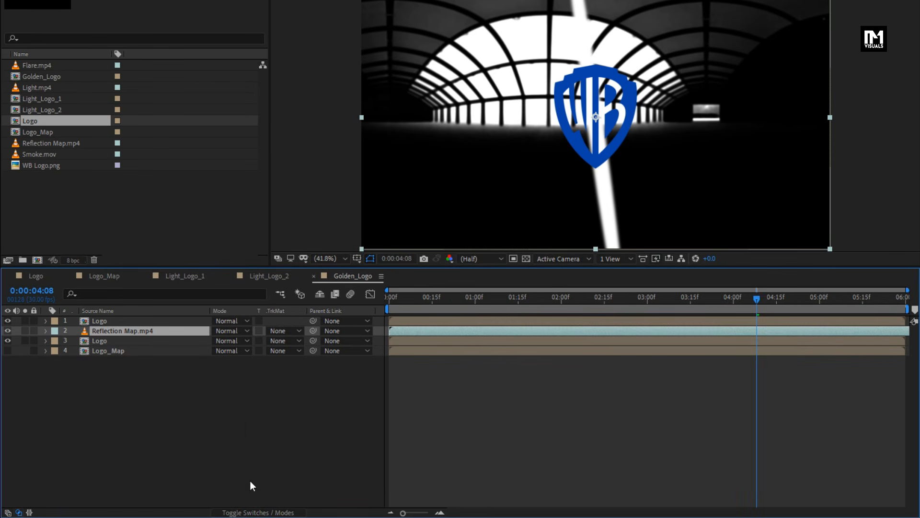
left_click(276, 328)
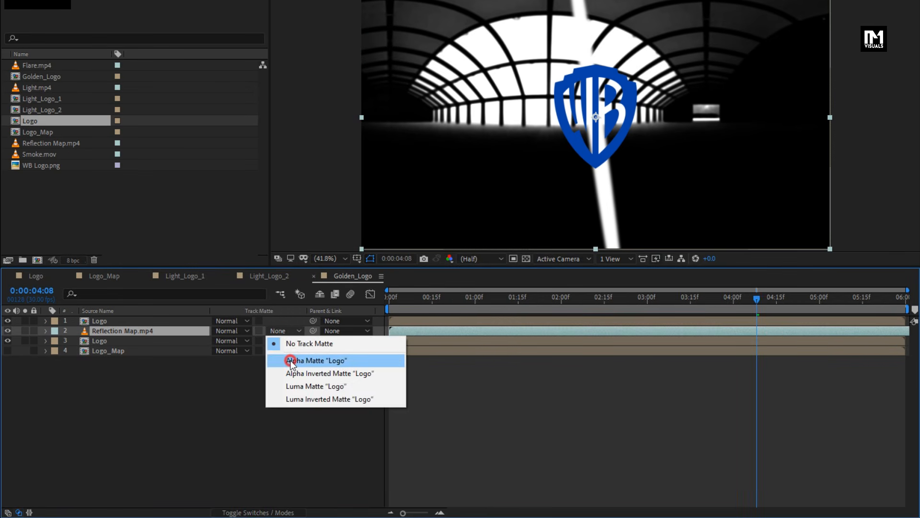
left_click(290, 360)
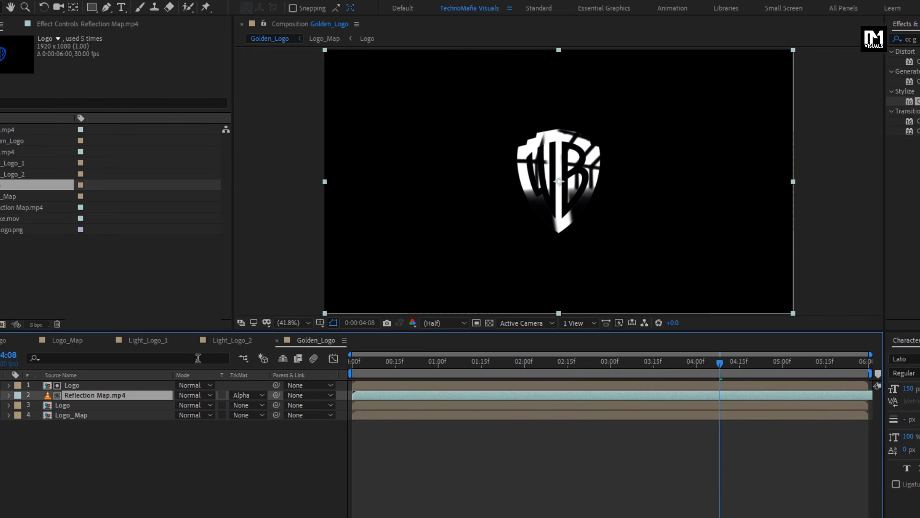
Find the Turbulent Displace effect and apply it to the Reflection Map.mp4 layer.
left_click(803, 39)
type("turb")
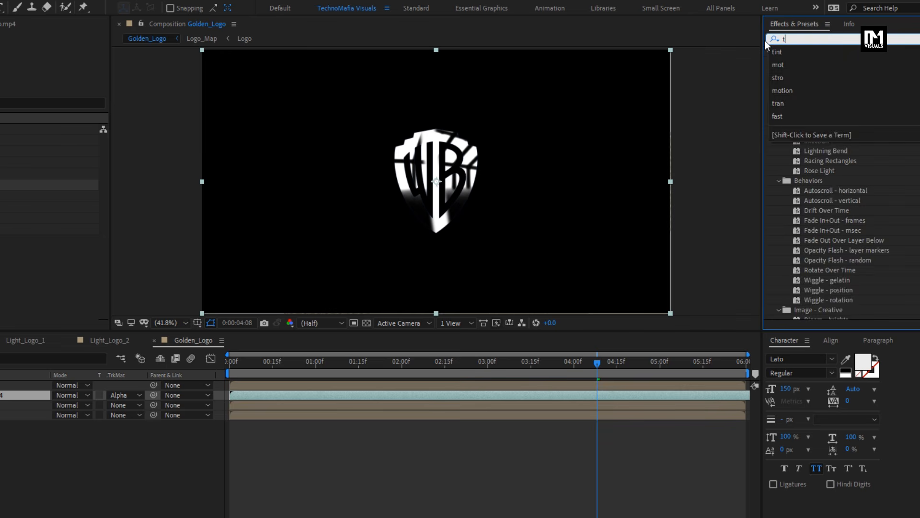
left_click_drag(820, 61, 467, 183)
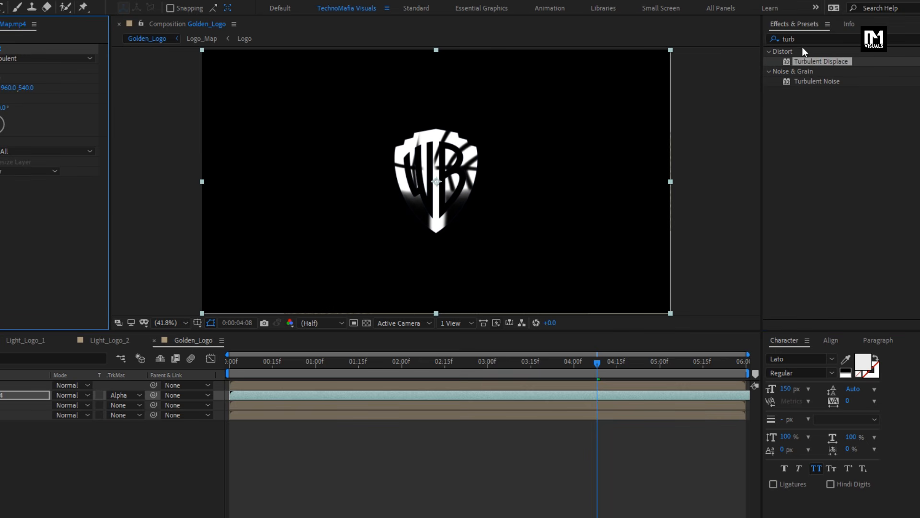
Find the CC Glass effect and add it to the Reflection Map.mp4 layer.
left_click(788, 39)
type("cc")
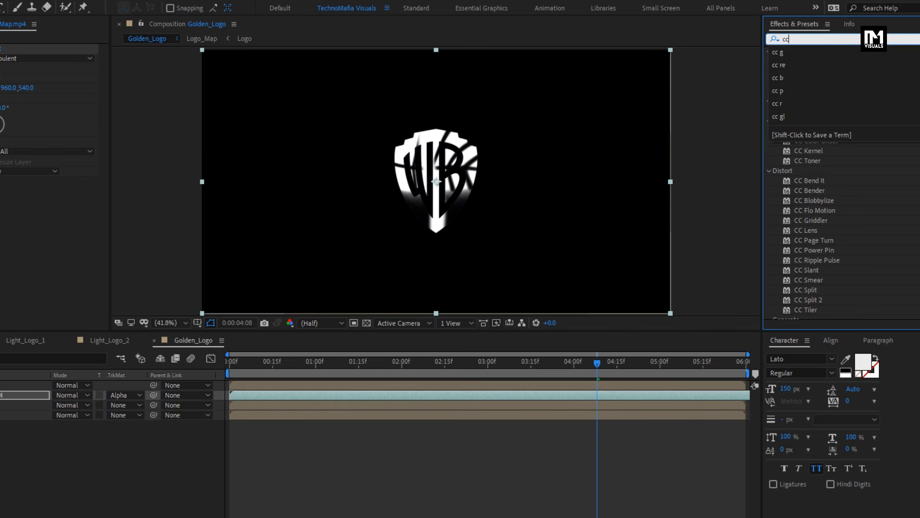
type(" g")
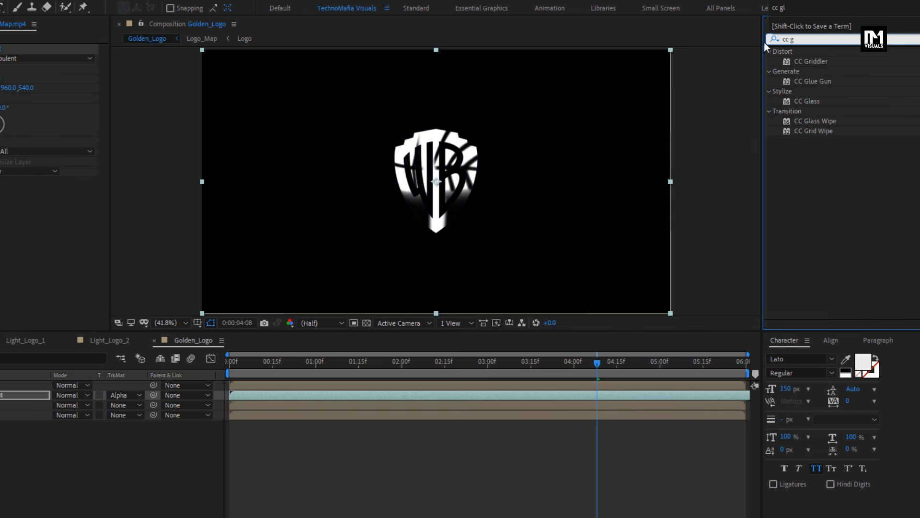
left_click(809, 101)
left_click_drag(810, 102, 448, 178)
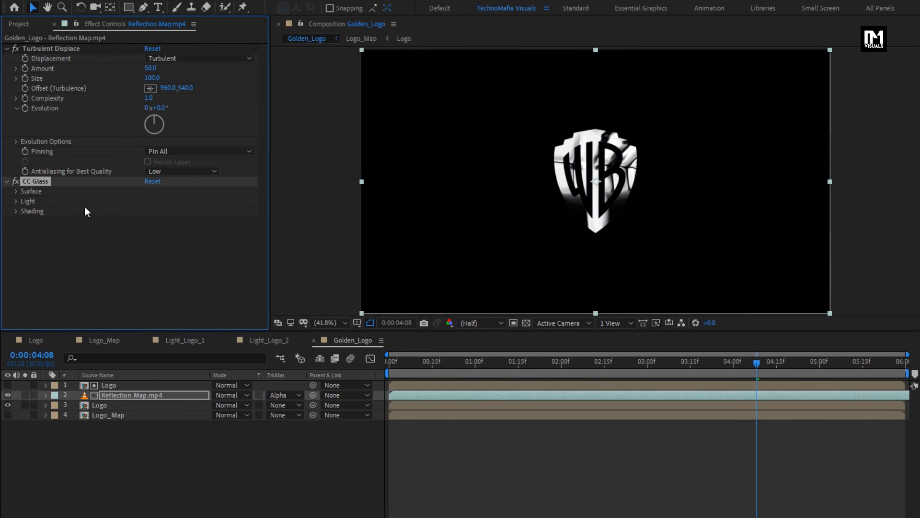
In CC Glass's Surface settings, use Logo_Map as the Bump Map and set Softness to 0.
left_click(17, 191)
left_click(161, 201)
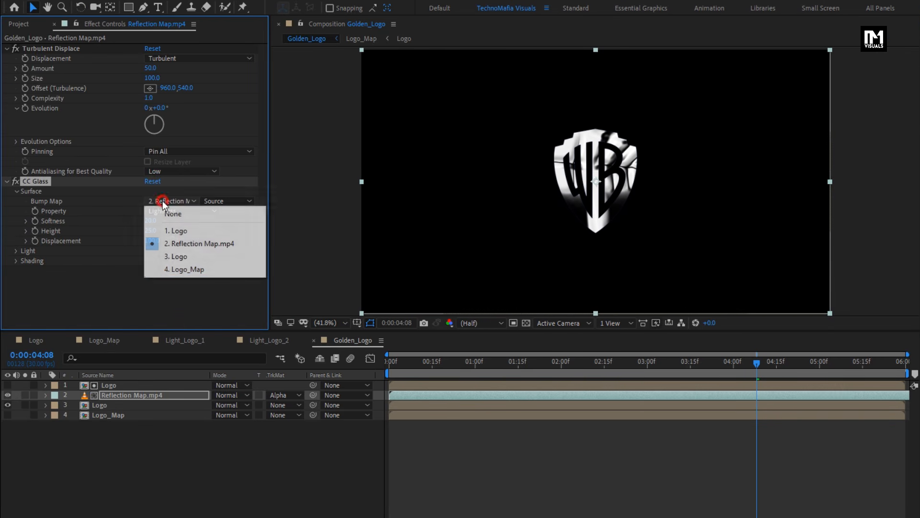
left_click(177, 270)
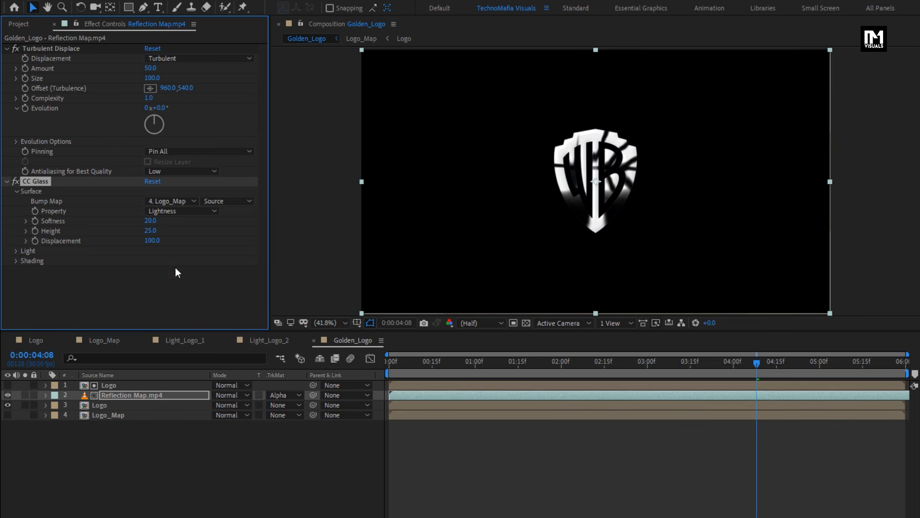
left_click(150, 221)
type("0")
key("Return")
Set CC Glass's Height to 20 and Displacement to 300, then collapse both of the layer's effects.
left_click(151, 231)
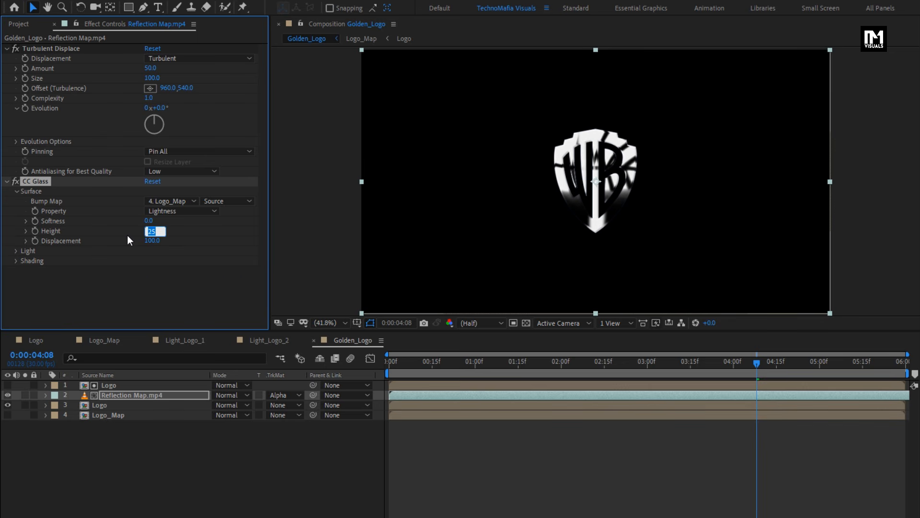
type("20")
key("Return")
left_click(149, 240)
key("Return")
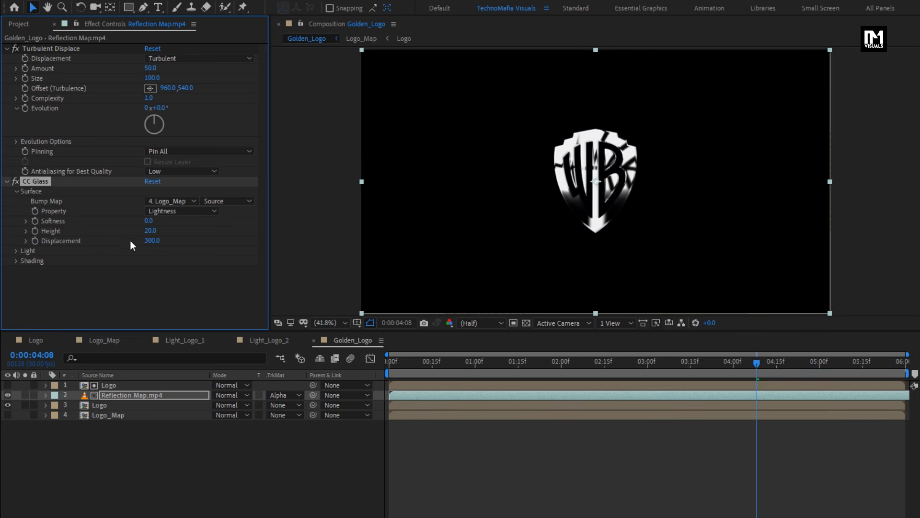
left_click(7, 48)
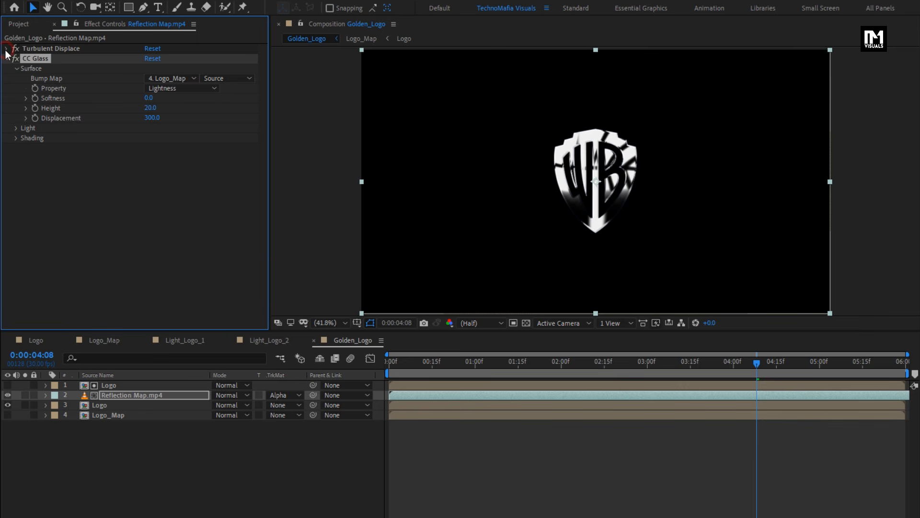
left_click(7, 59)
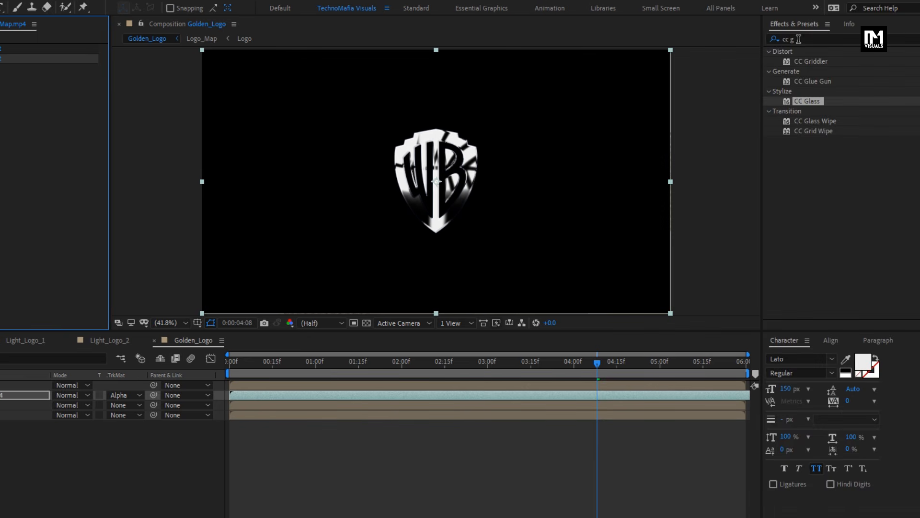
Find the CC Blobbylize effect and apply it to the Reflection Map.mp4 layer.
left_click(789, 39)
type("c")
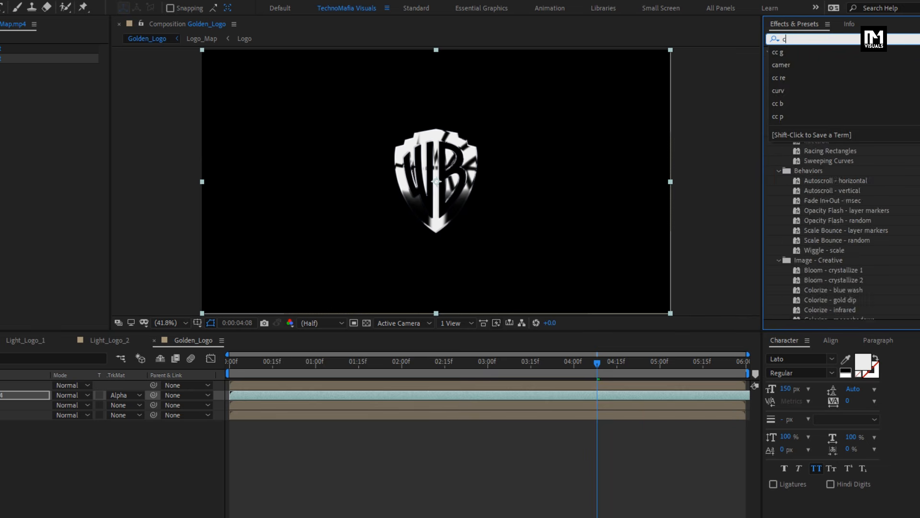
type("c bl")
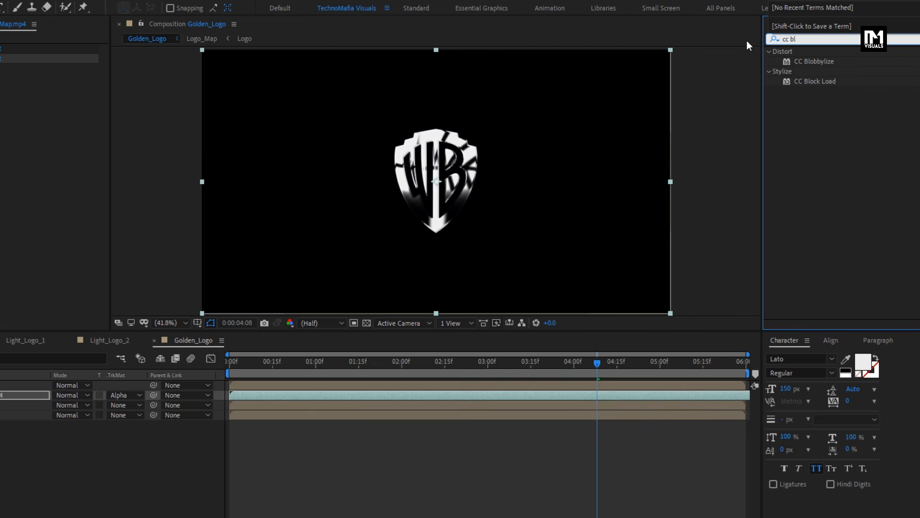
left_click_drag(807, 59, 452, 181)
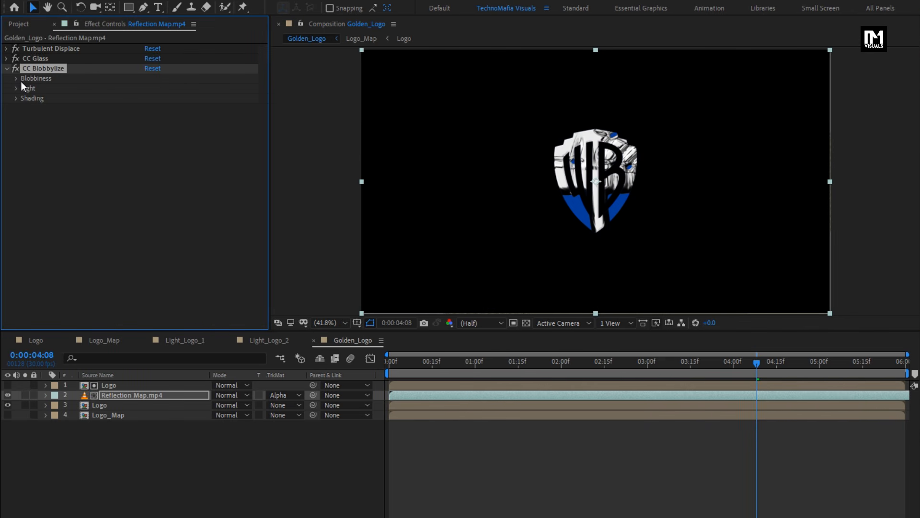
In CC Blobbylize's Blobbiness settings, use Logo_Map as the Blob Layer with Softness 10 and Cut Away 0.
left_click(17, 82)
left_click(158, 88)
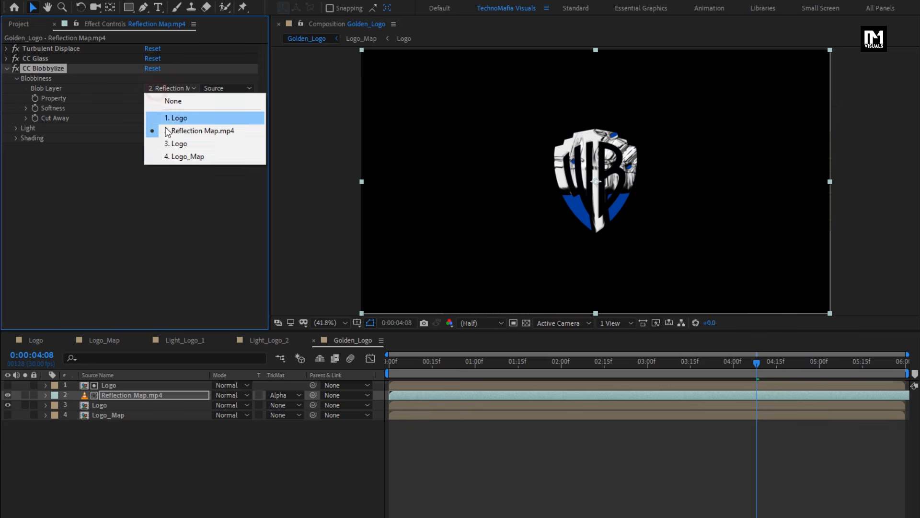
left_click(179, 157)
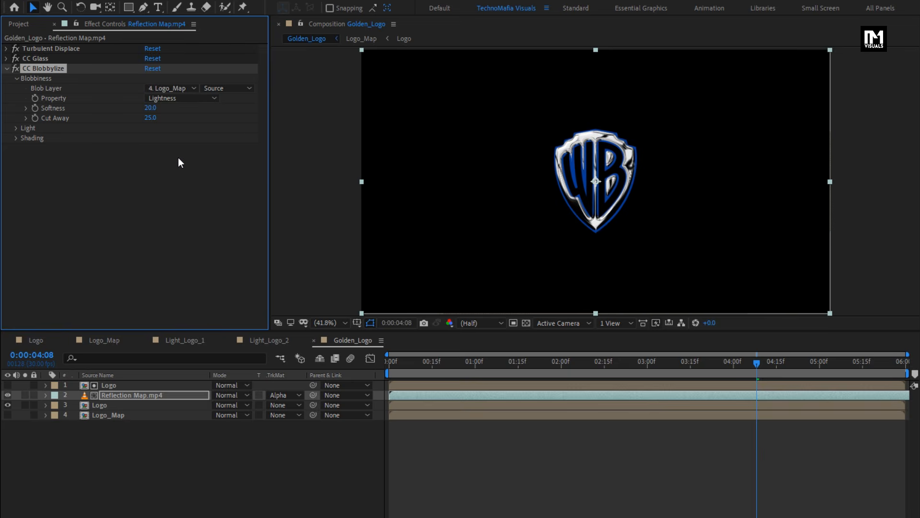
type("10")
key("Return")
left_click(148, 119)
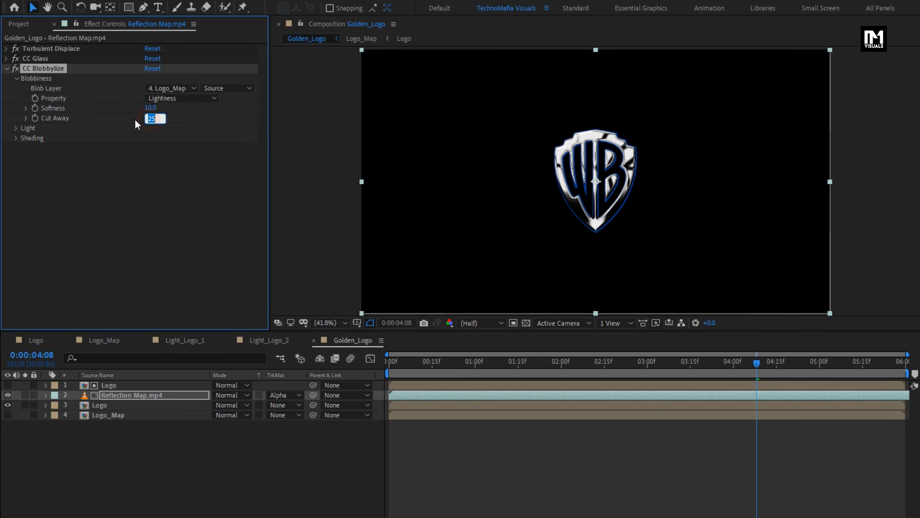
In CC Blobbylize's Shading settings, set Ambient to 10, Diffuse to 10 and Roughness to 0.5.
left_click(16, 138)
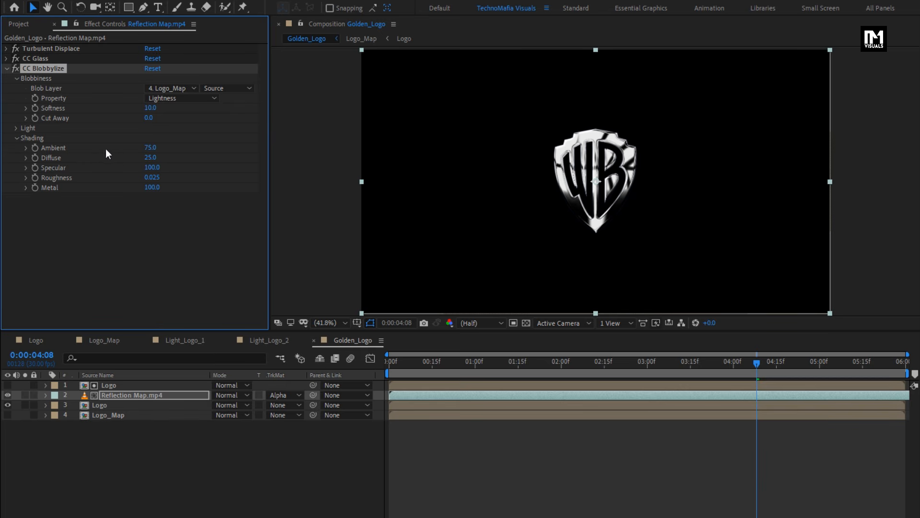
left_click(150, 148)
left_click(150, 157)
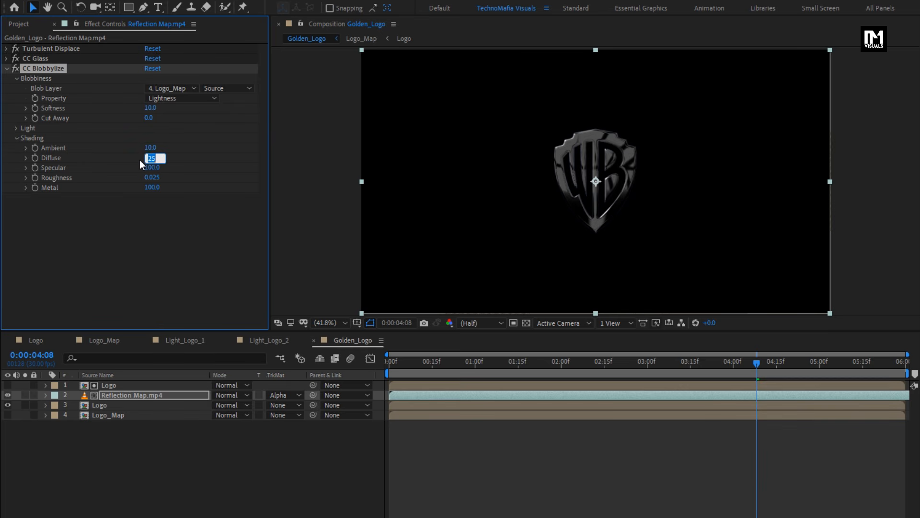
left_click(152, 177)
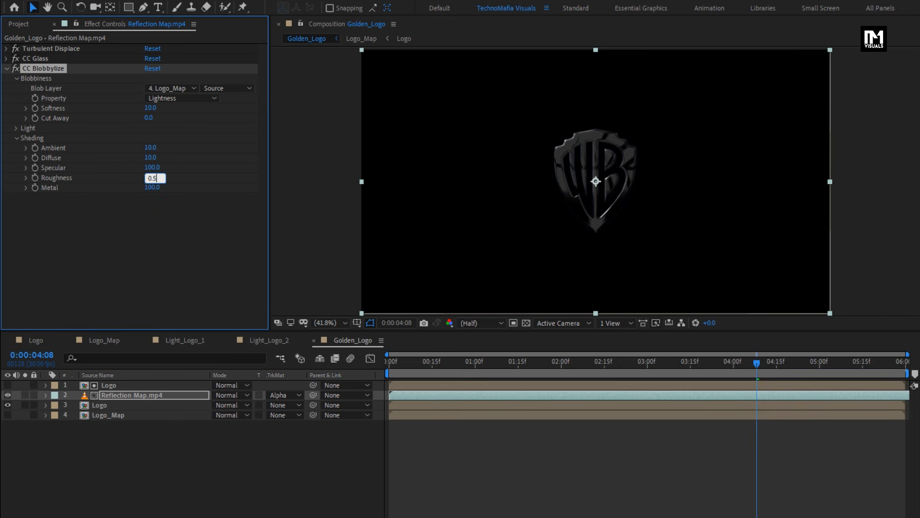
key("Return")
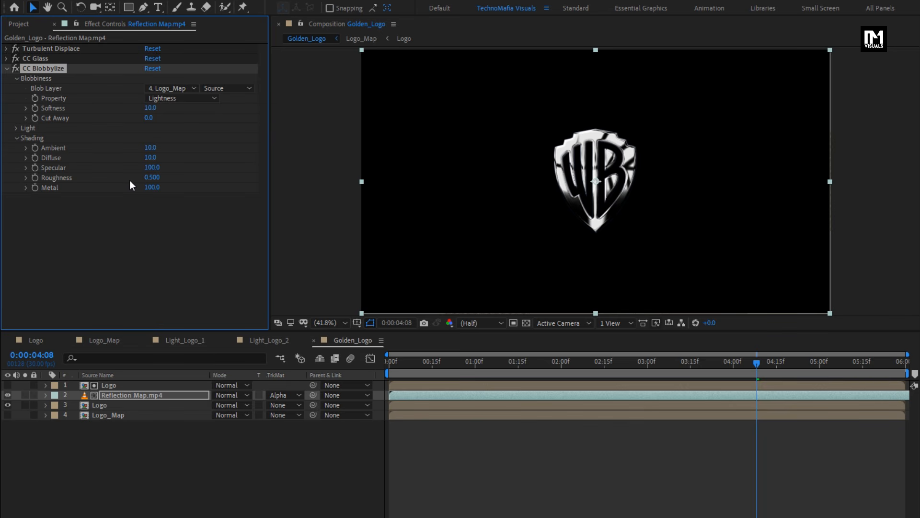
Create an adjustment layer at the top of Golden_Logo and apply the CC Toner effect to it.
right_click(155, 441)
mouse_move(264, 448)
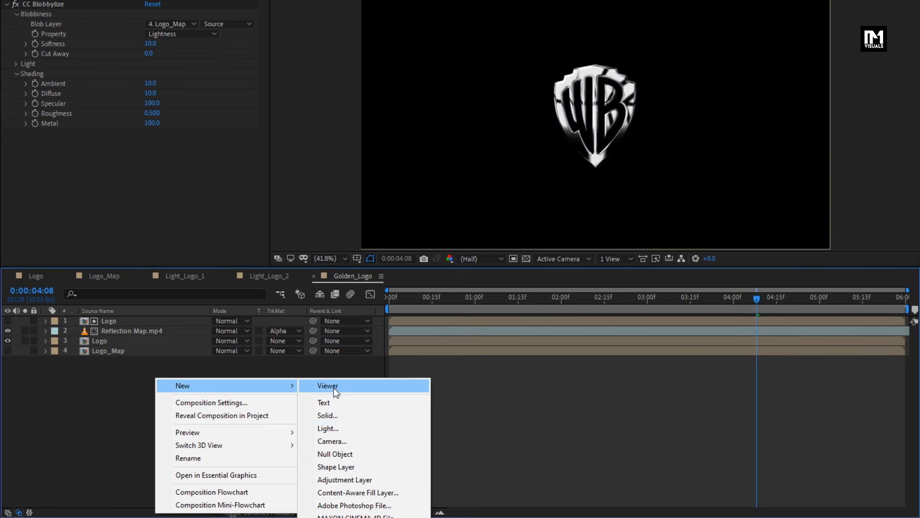
left_click(347, 479)
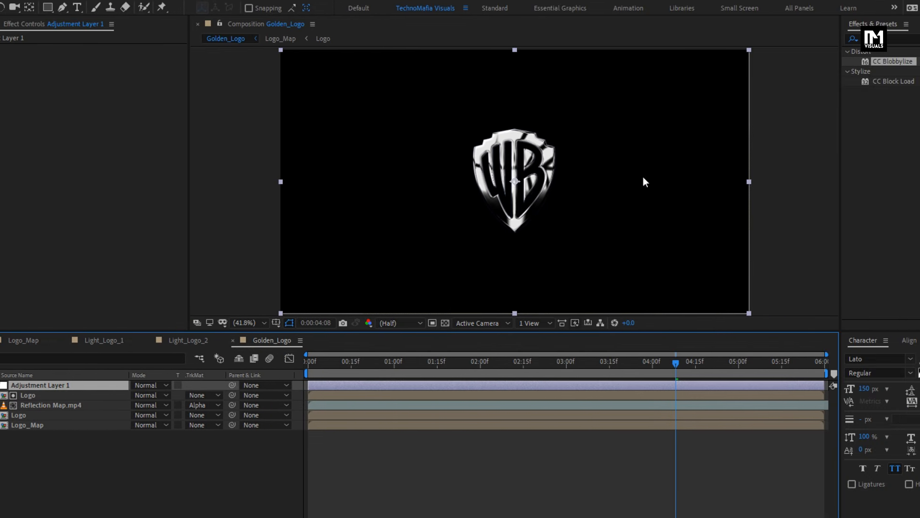
left_click(853, 40)
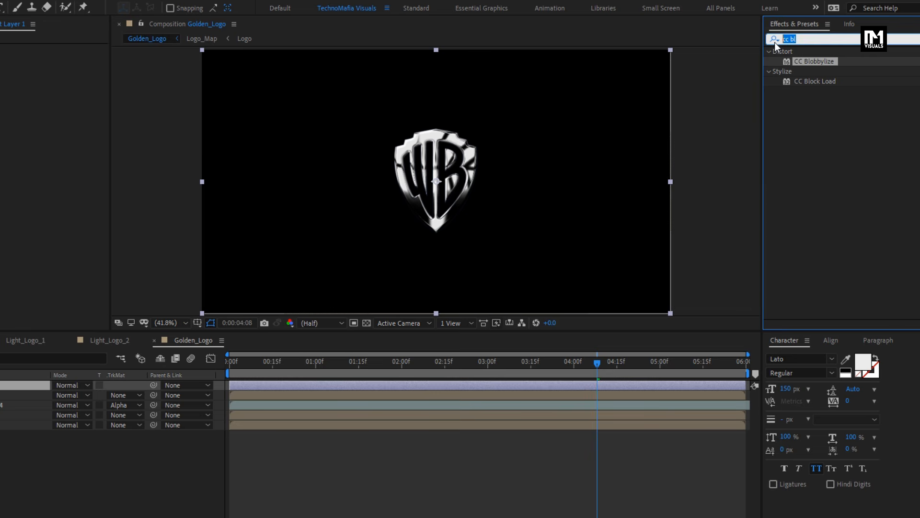
type("cc")
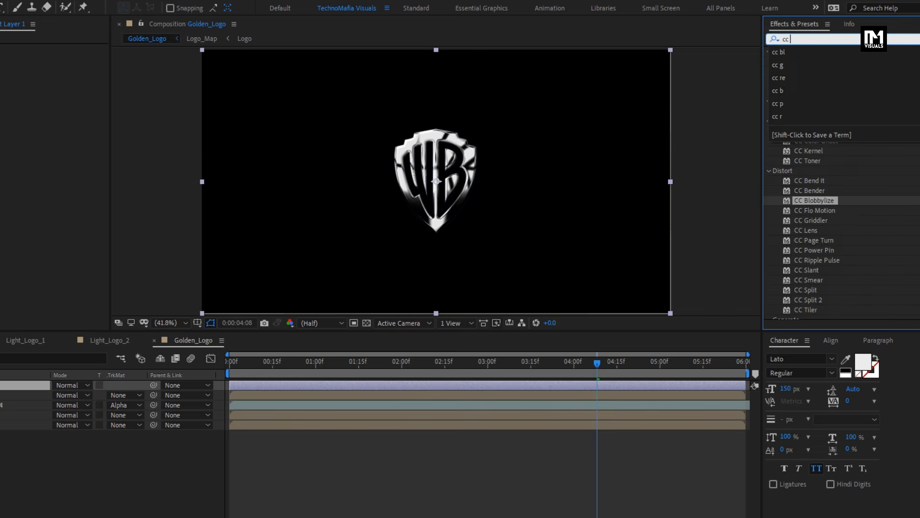
type(" to")
left_click_drag(800, 61, 442, 192)
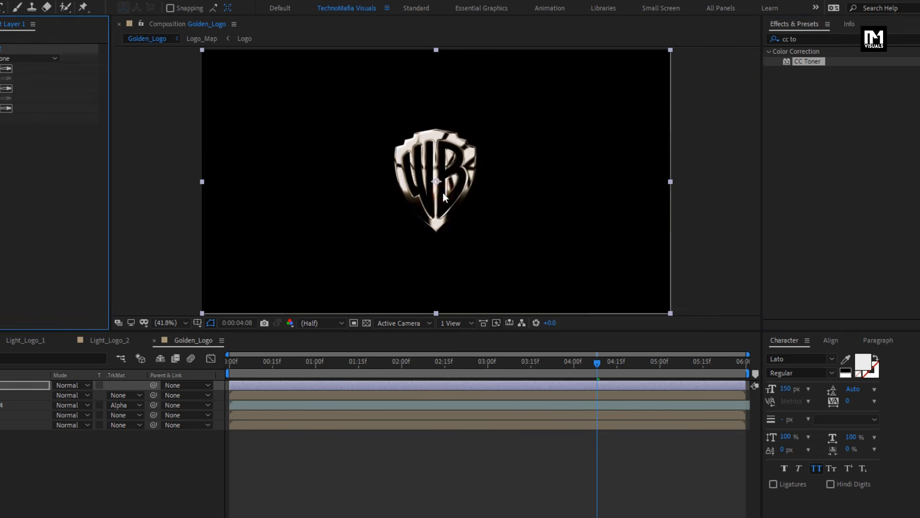
Set CC Toner's Highlights colour to pale gold F7EBC1.
left_click(150, 68)
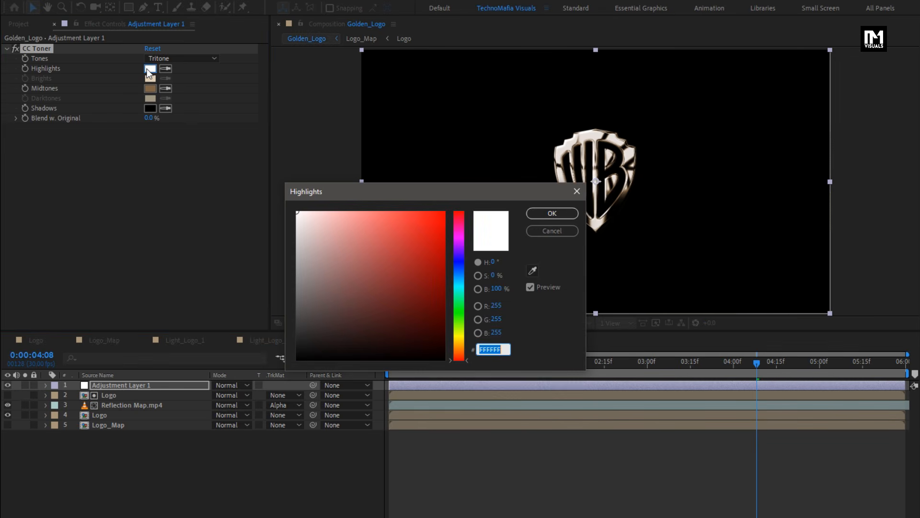
left_click_drag(459, 340, 458, 341)
left_click_drag(325, 214, 329, 216)
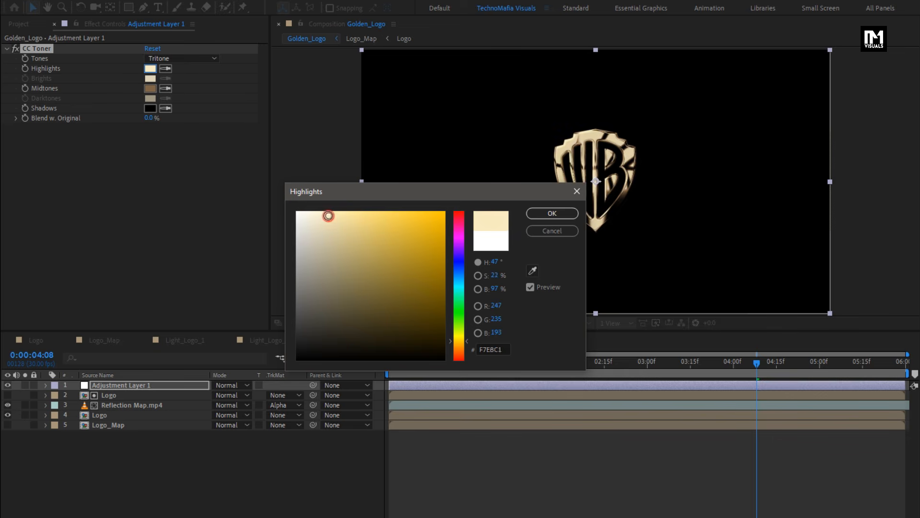
left_click(559, 215)
Set CC Toner's Midtones colour to a bright orange.
left_click(150, 89)
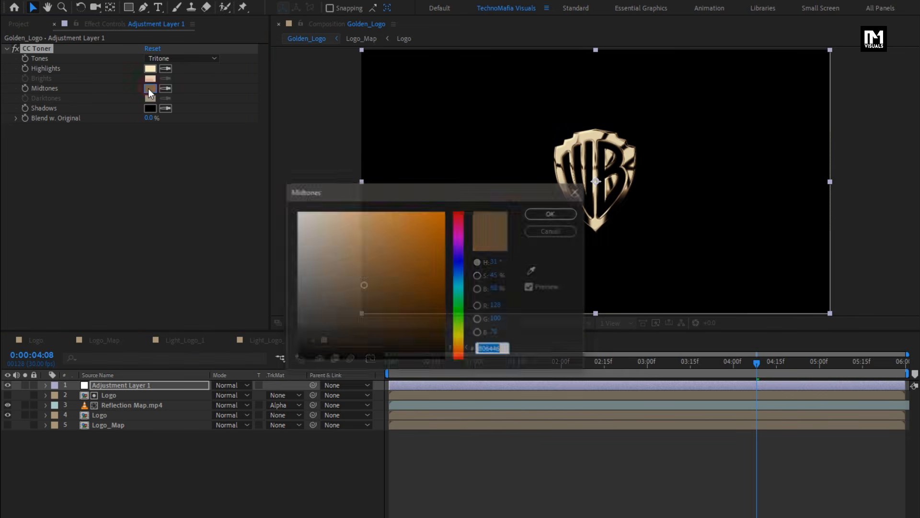
left_click_drag(393, 219, 401, 218)
key("Return")
Set CC Toner's Shadows colour to a dark orange-brown.
left_click(150, 108)
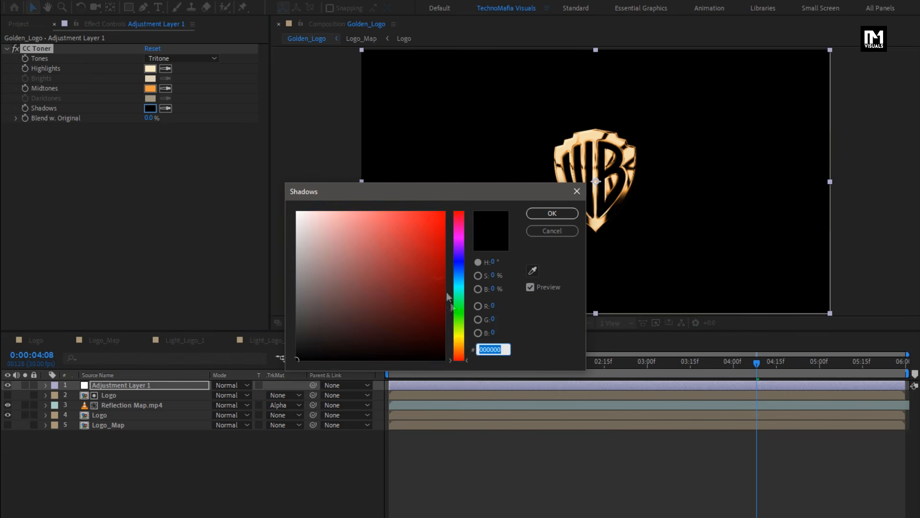
left_click(460, 346)
left_click_drag(423, 300, 441, 301)
left_click(551, 219)
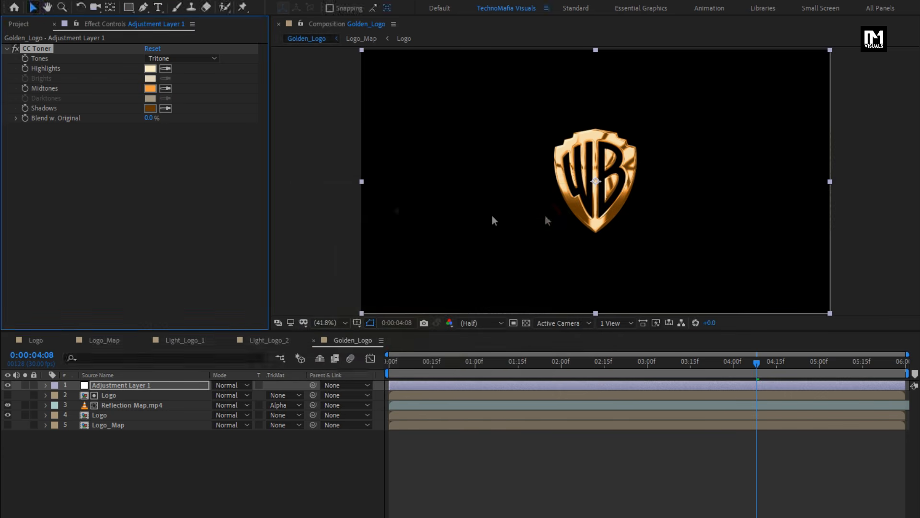
Make CC Toner's Midtones a more saturated orange and set its Highlights colour to FFF1C1.
left_click(151, 88)
left_click_drag(404, 219, 438, 209)
left_click(548, 216)
left_click(150, 68)
mouse_move(343, 216)
left_mouse_down()
mouse_move(291, 214)
mouse_move(332, 211)
left_mouse_up()
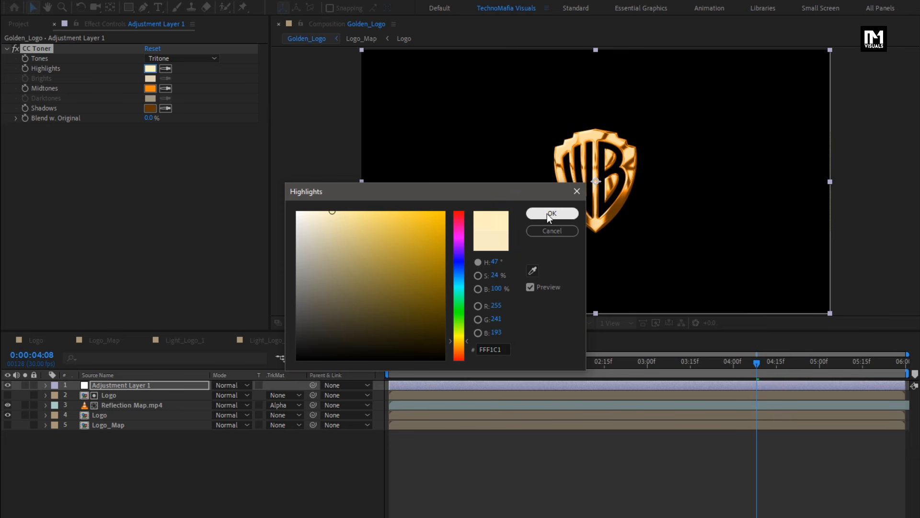
left_click(547, 213)
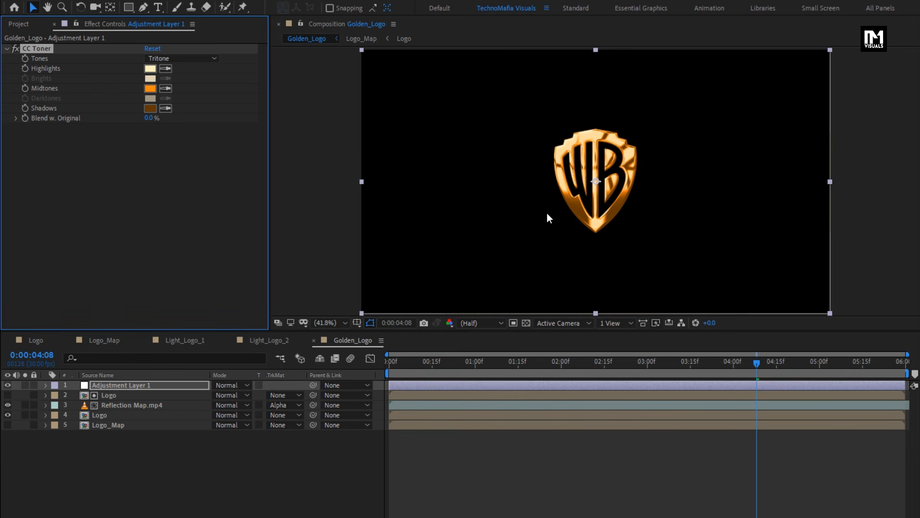
Apply the Exposure effect to Adjustment Layer 1 and set its master Exposure to 0.10.
left_click(168, 387)
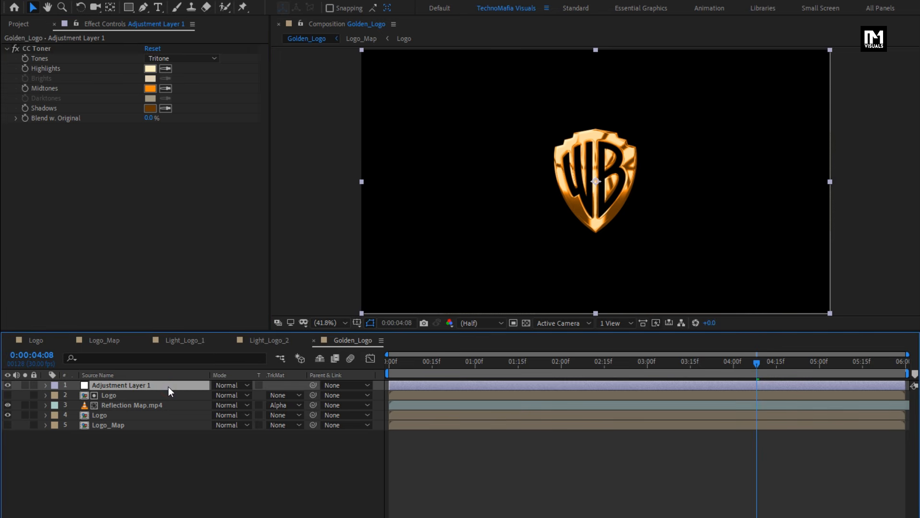
left_click(815, 40)
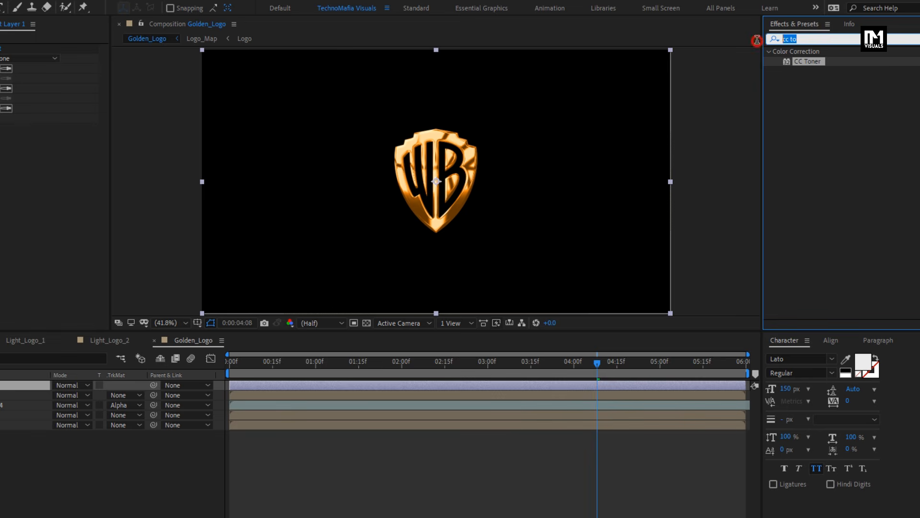
type("expo")
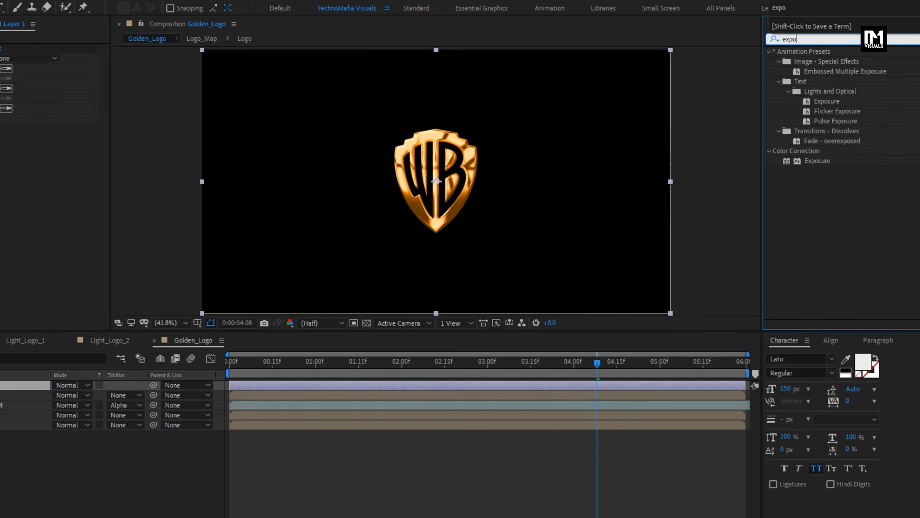
left_click_drag(818, 161, 464, 174)
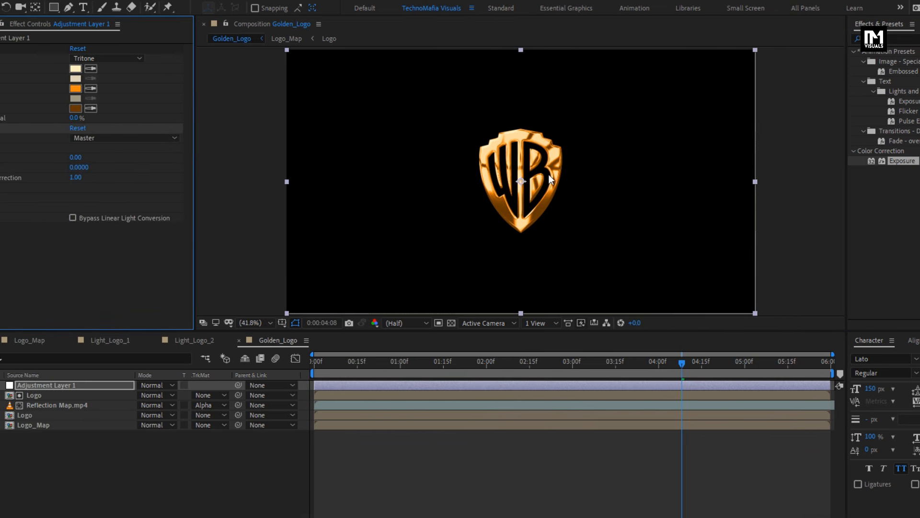
left_click(150, 158)
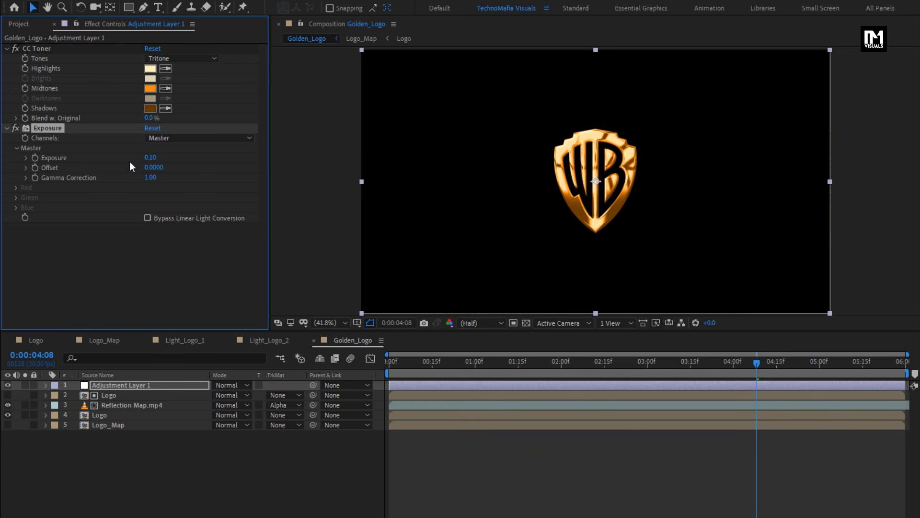
Keyframe Adjustment Layer 1's opacity from 100% at 0:00:03:00 to 0% at 0:00:04:15.
left_click(122, 386)
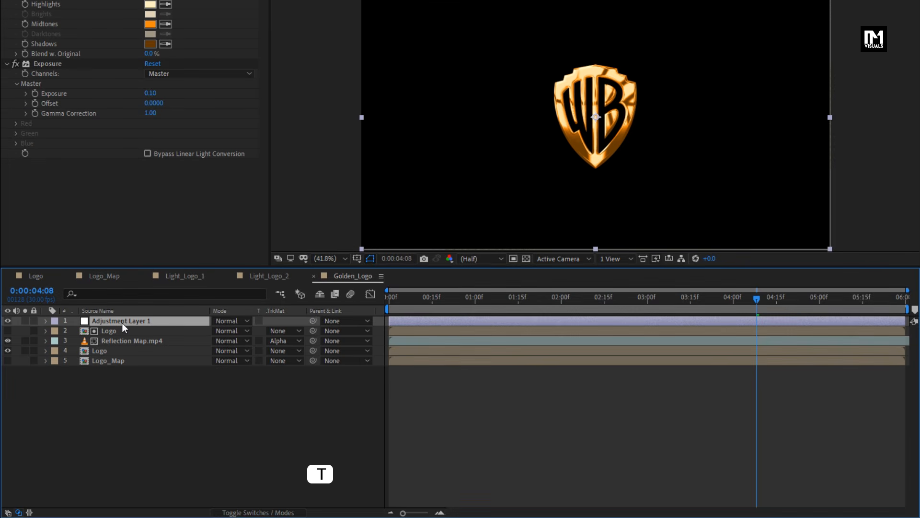
key("t")
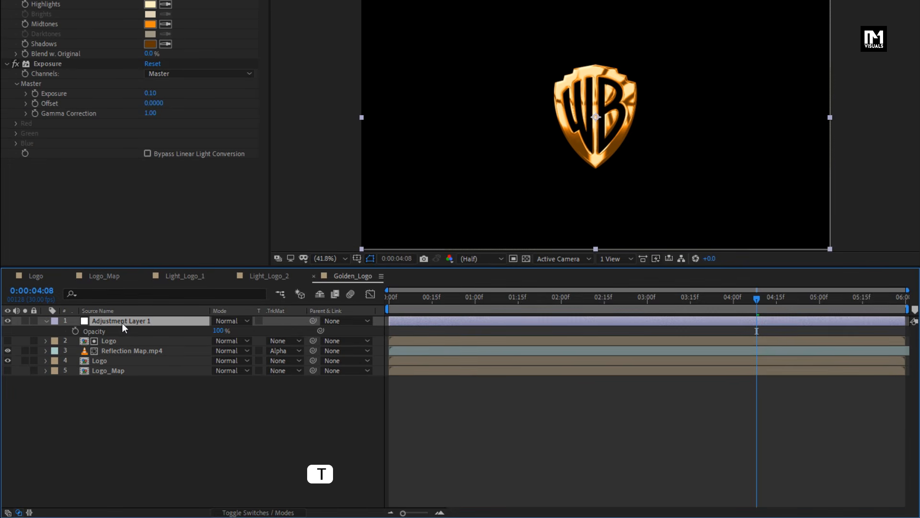
left_click(648, 301)
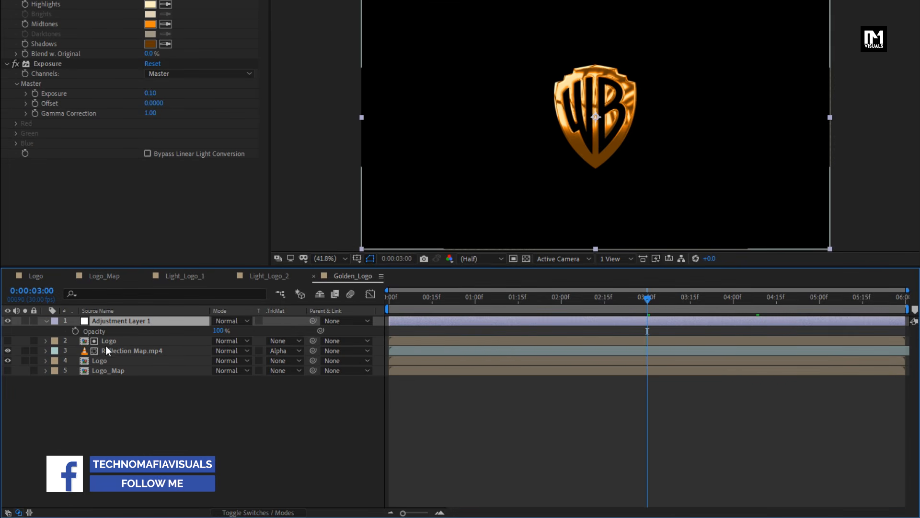
left_click(76, 332)
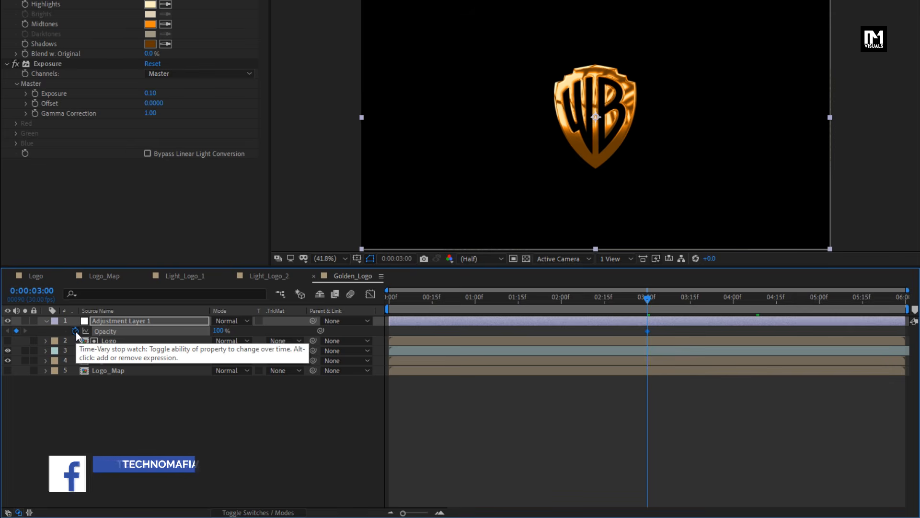
left_click_drag(729, 301, 777, 300)
left_click(215, 331)
left_click_drag(215, 331, 114, 330)
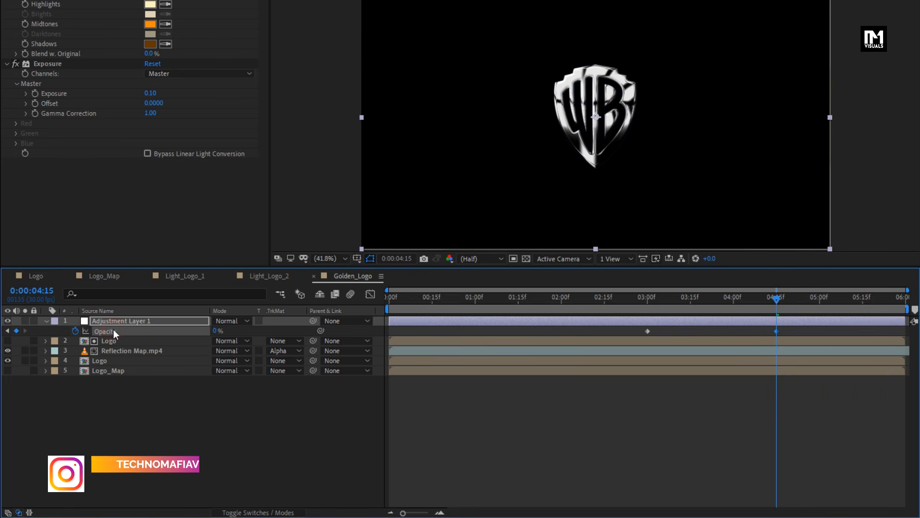
Apply Easy Ease to both opacity keyframes of Adjustment Layer 1.
left_click_drag(791, 328, 638, 335)
right_click(648, 332)
mouse_move(753, 485)
left_click(810, 401)
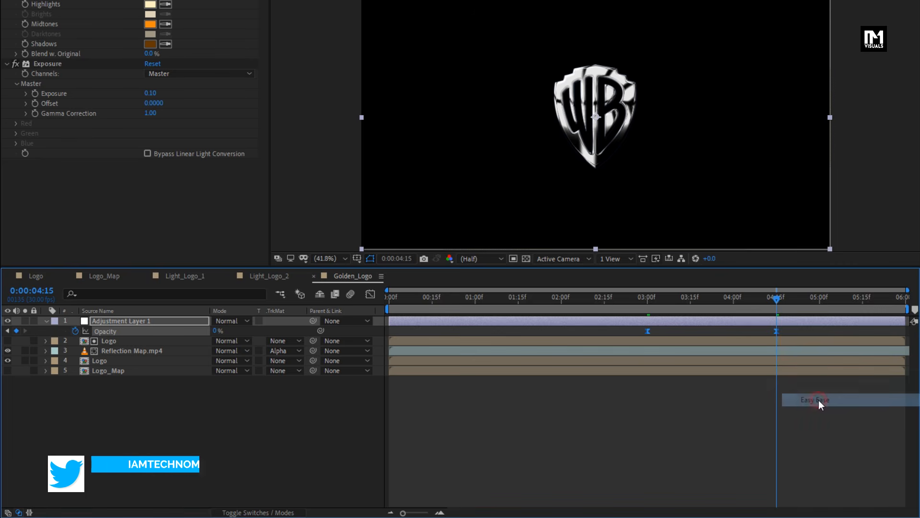
Keyframe the Reflection Map.mp4 layer's opacity from 100% at 0:00:03:00 to 0% at 0:00:05:00.
left_click(159, 352)
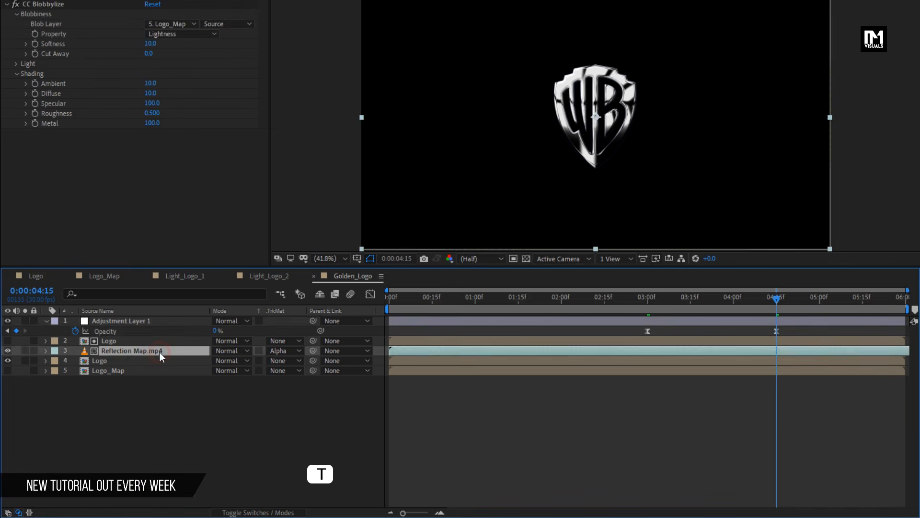
key("t")
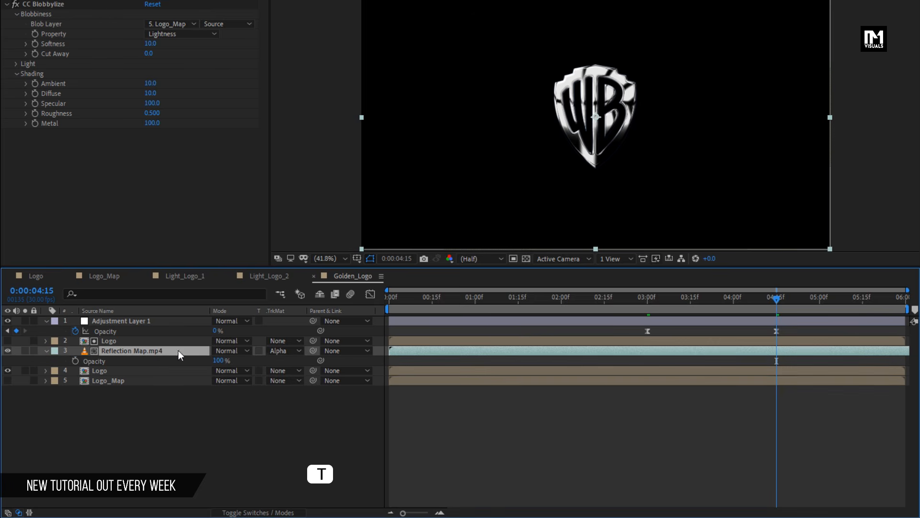
left_click(648, 299)
left_click(75, 361)
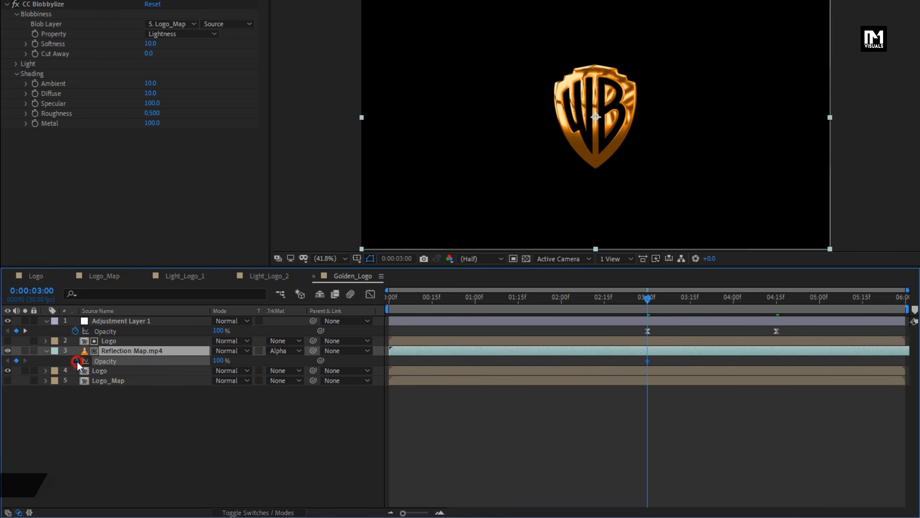
left_click(820, 300)
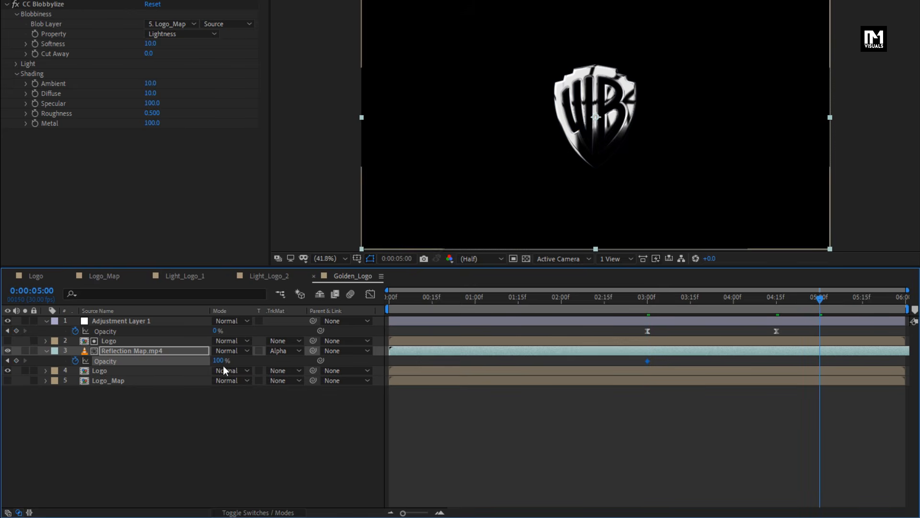
left_click_drag(220, 360, 111, 362)
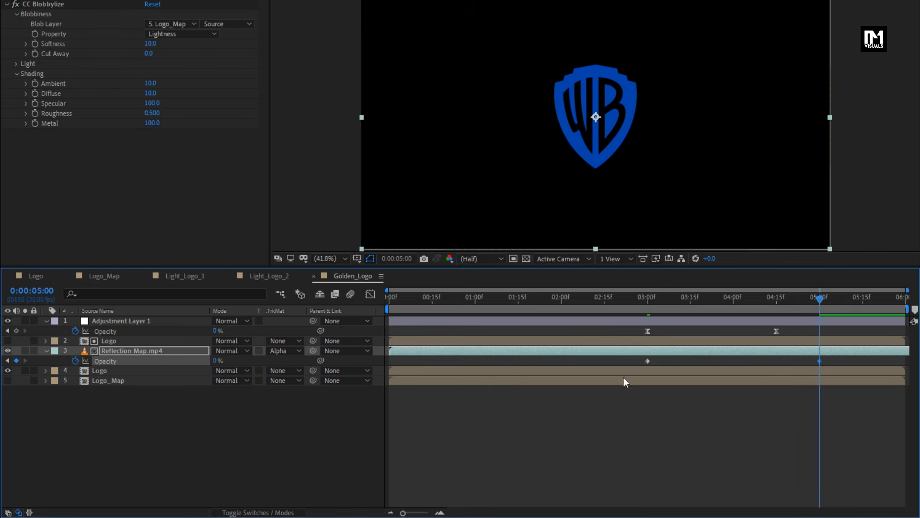
Apply Easy Ease to both Reflection Map.mp4 opacity keyframes, preview the fade, and collapse the open layer properties.
left_click_drag(826, 360, 605, 363)
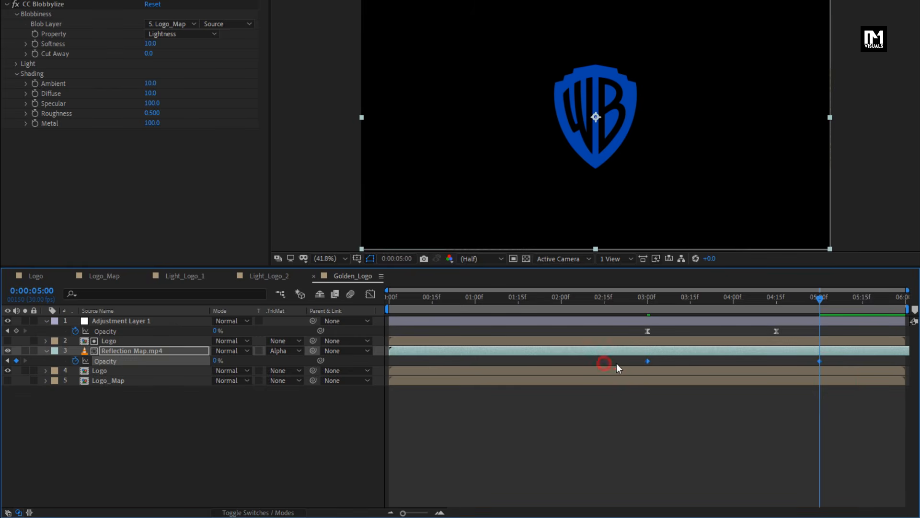
right_click(649, 361)
mouse_move(764, 506)
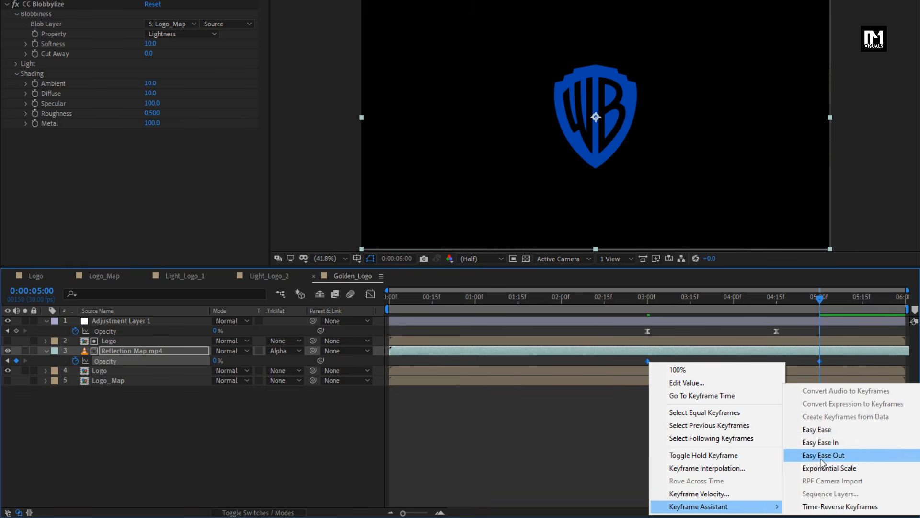
left_click(813, 430)
left_click_drag(648, 305, 669, 298)
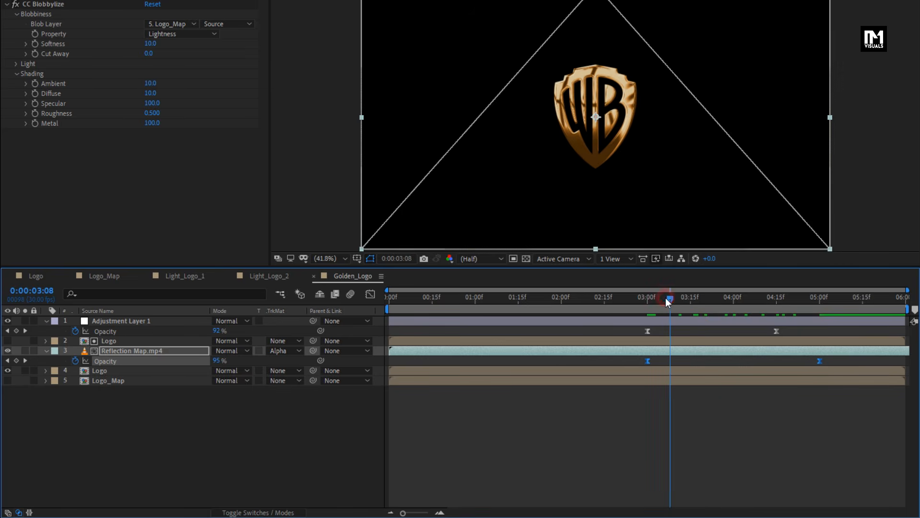
left_click(45, 351)
left_click(47, 322)
Create a new 1920 × 1080 composition named Slogan at 30 fps with a 6-second duration.
key("ctrl+n")
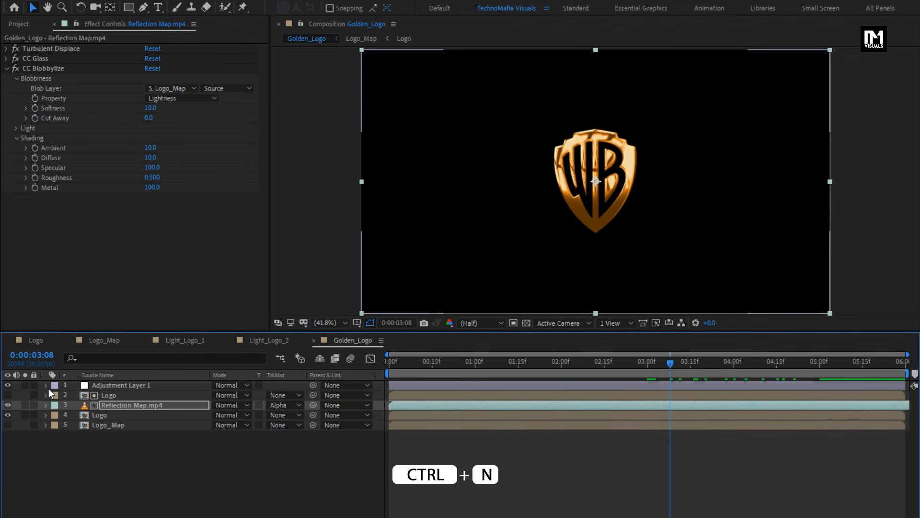
type("Slog")
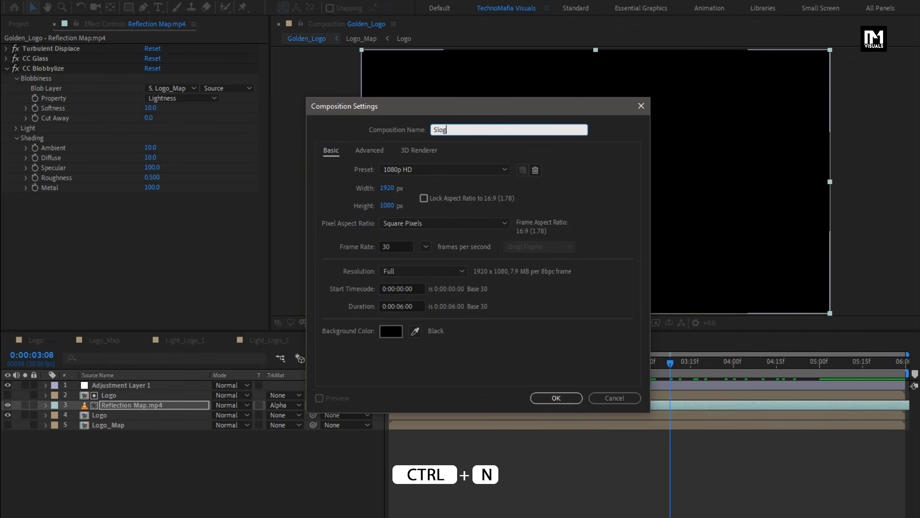
type("an")
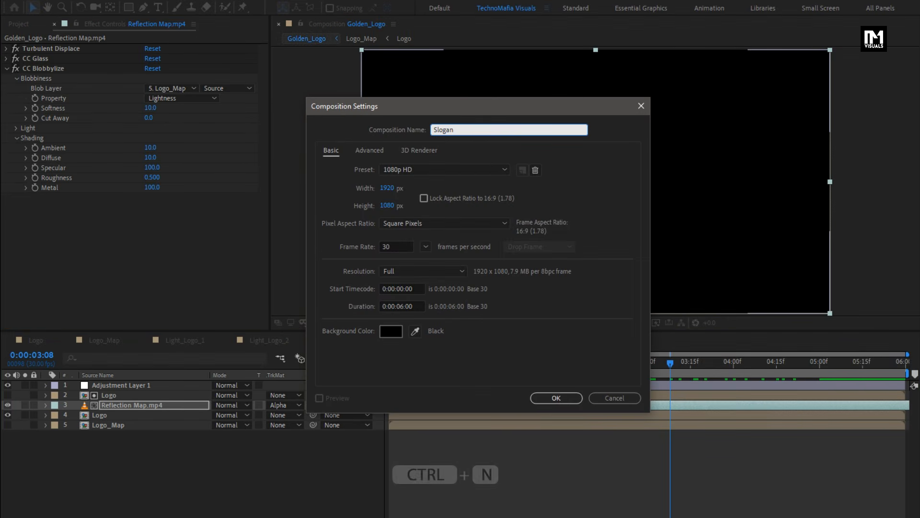
left_click(554, 397)
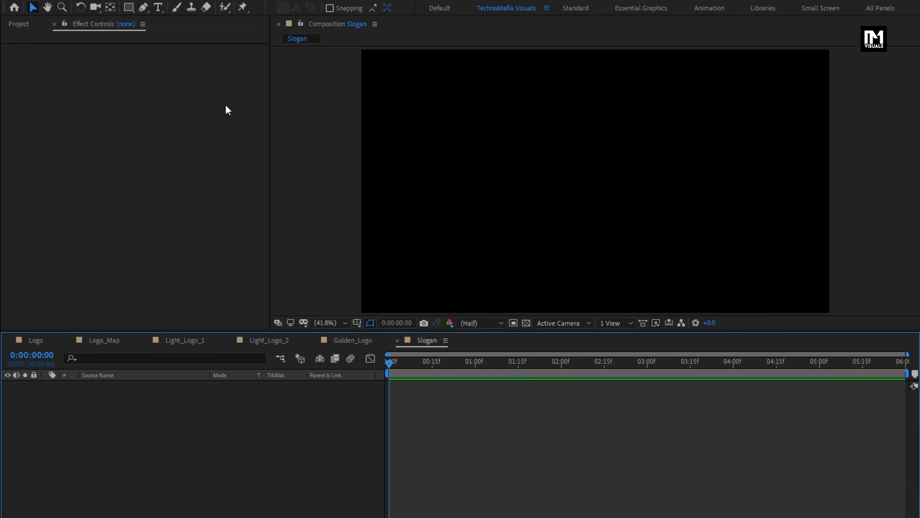
Add a text layer reading WARNER BROS to the Slogan composition.
left_click(158, 9)
left_click(541, 182)
type("WARNER")
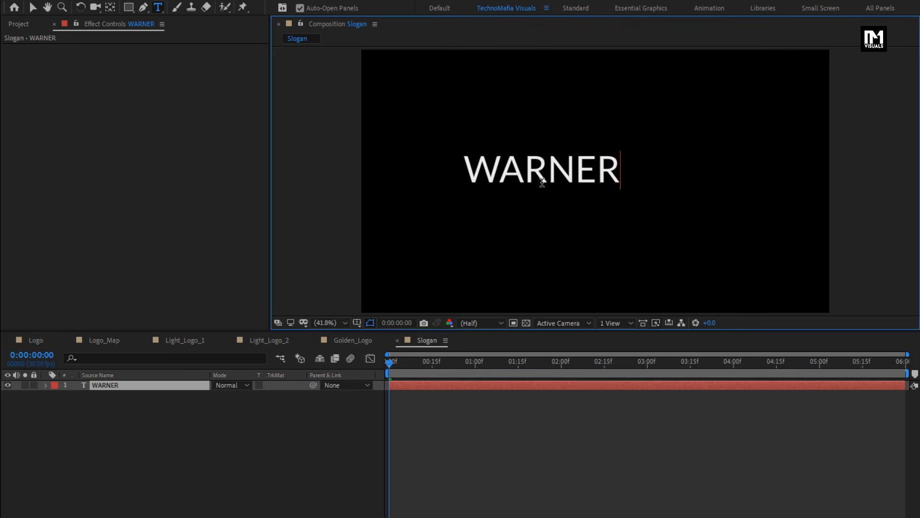
type(" BROS")
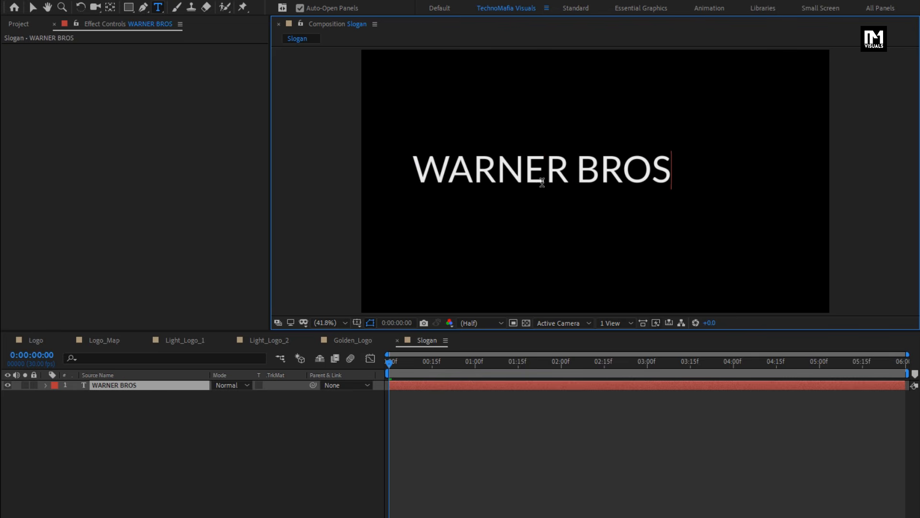
key("KP_Enter")
key("v")
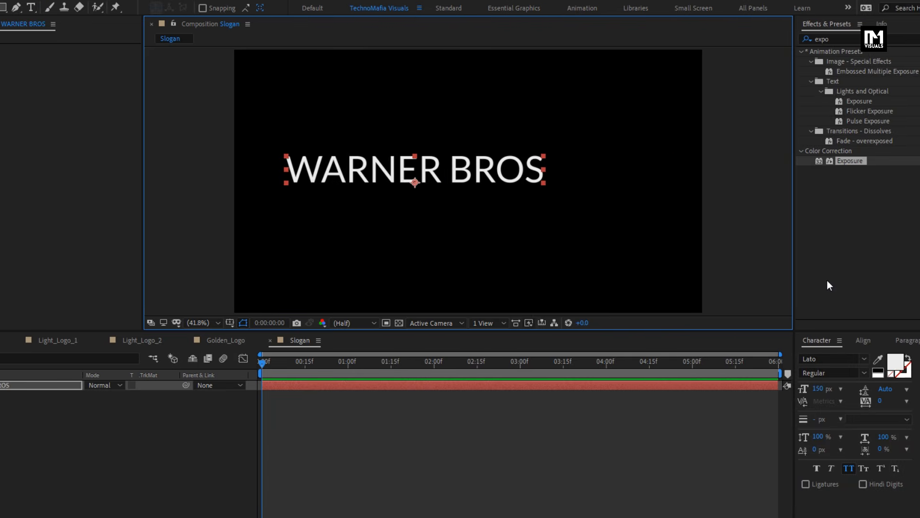
Centre the WARNER BROS text horizontally and vertically in the composition.
left_click(833, 340)
left_click(794, 369)
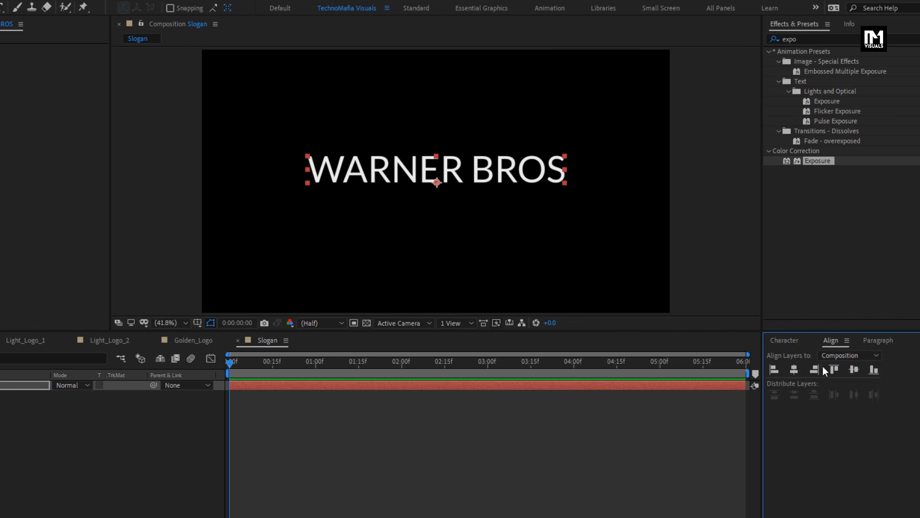
left_click(852, 369)
Set the WARNER BROS text to the Bold font style at a size of 125 px.
left_click(784, 339)
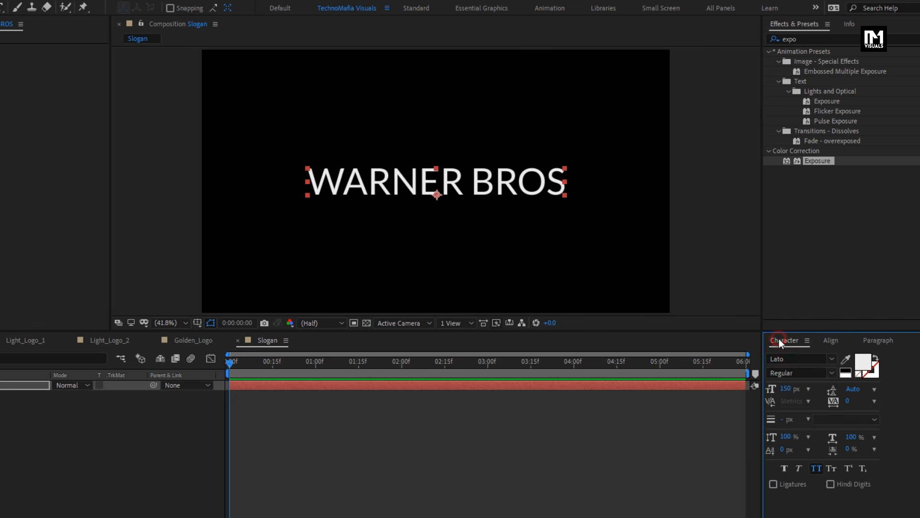
left_click(832, 372)
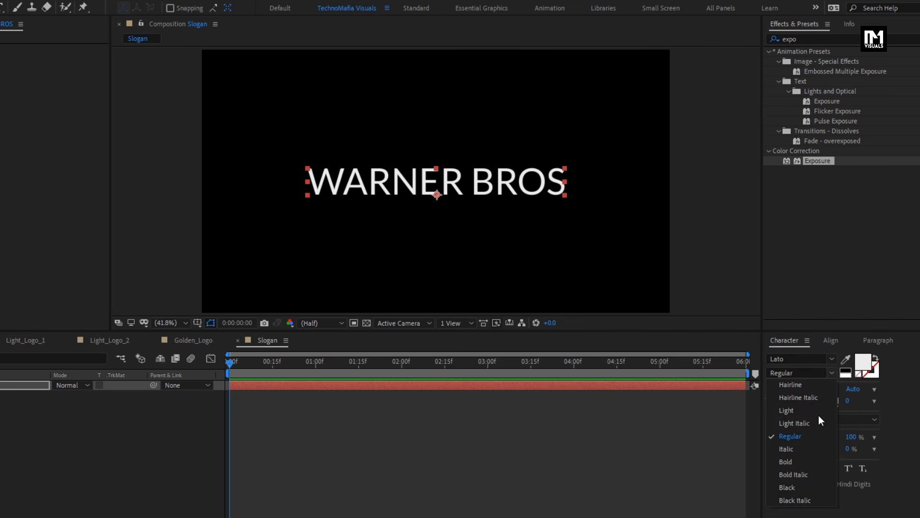
left_click(795, 463)
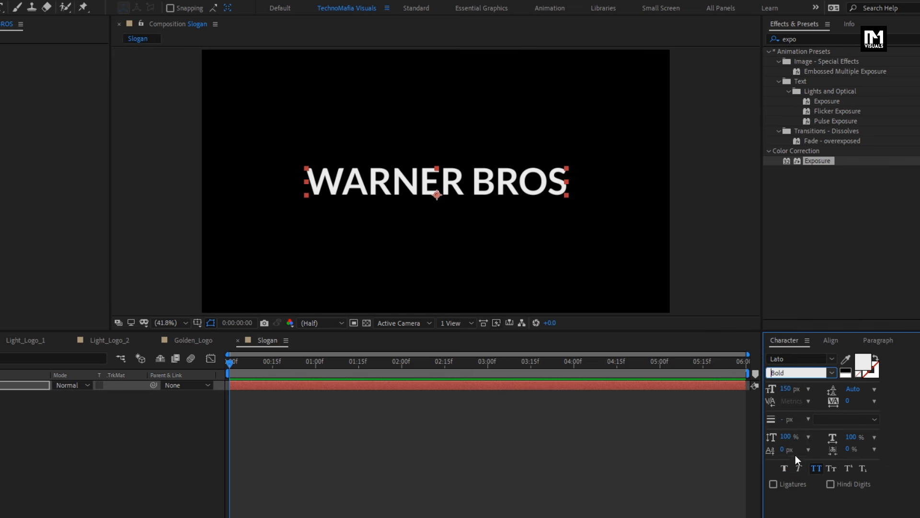
left_click(785, 388)
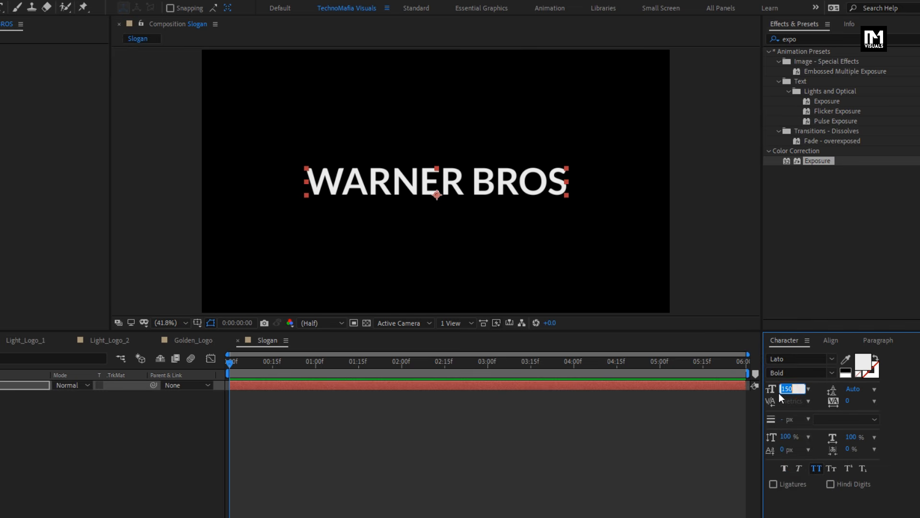
type("125")
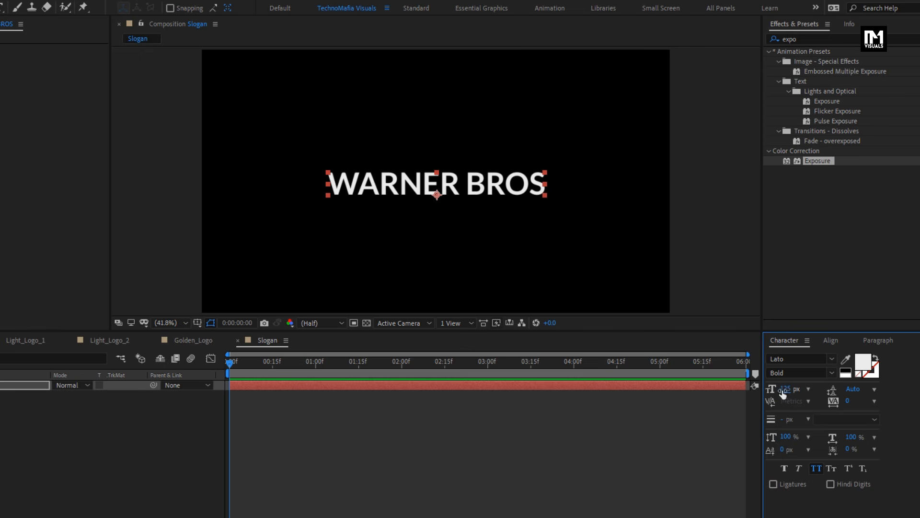
Centre the resized WARNER BROS text horizontally and vertically in the composition again.
left_click(833, 340)
left_click(797, 369)
left_click(853, 369)
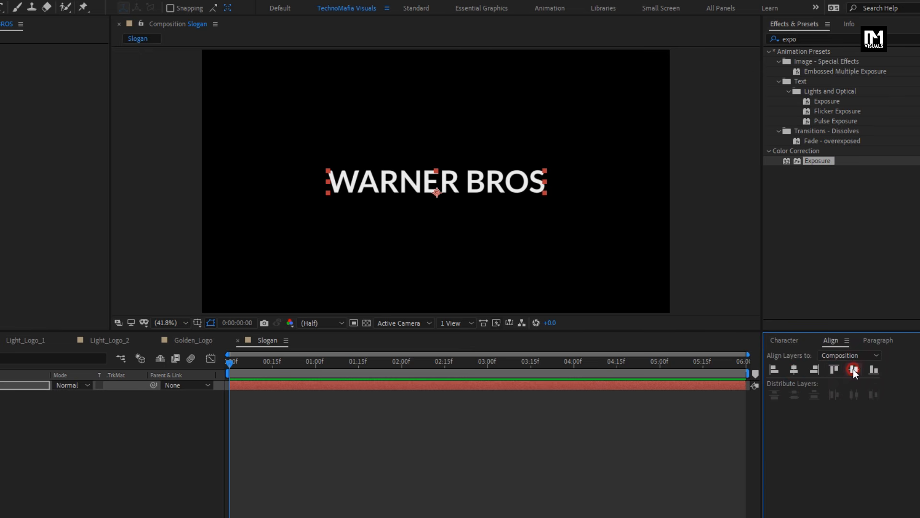
left_click(783, 340)
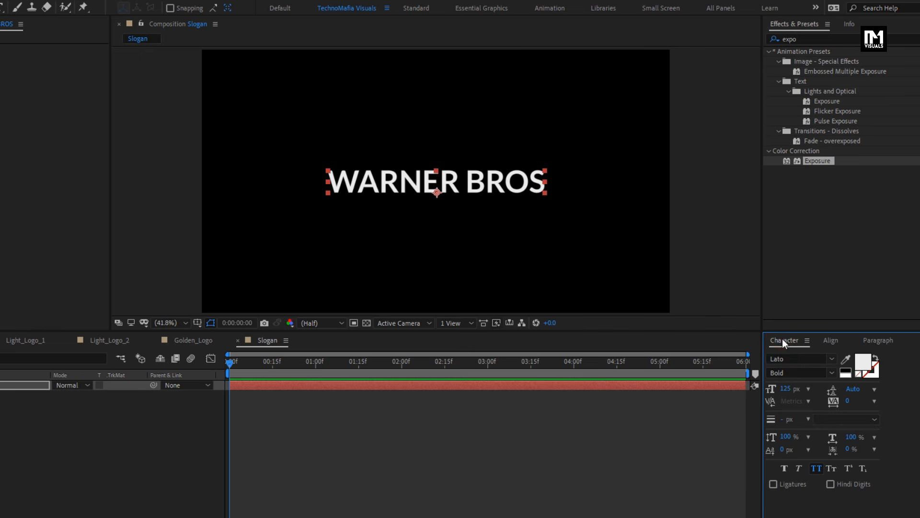
Enable per-character 3D on the WARNER BROS text layer and add a Position text animator.
left_click(170, 386)
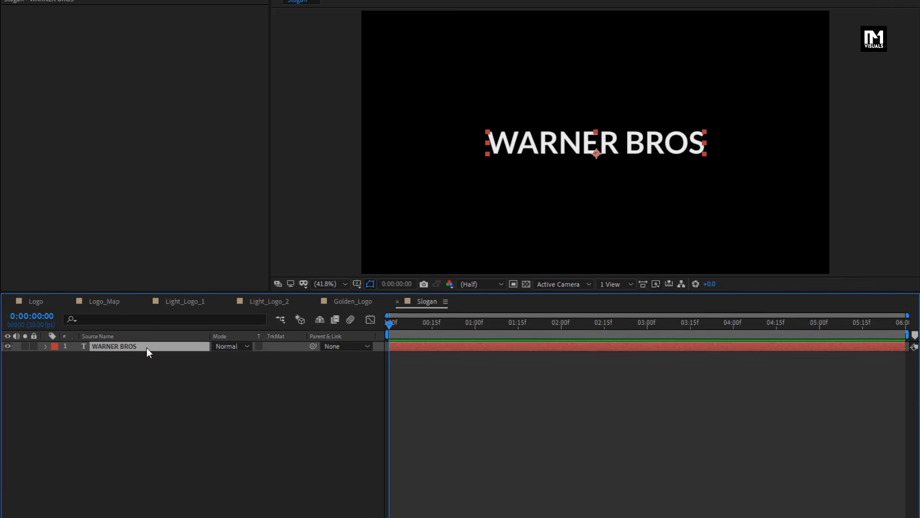
left_click(46, 321)
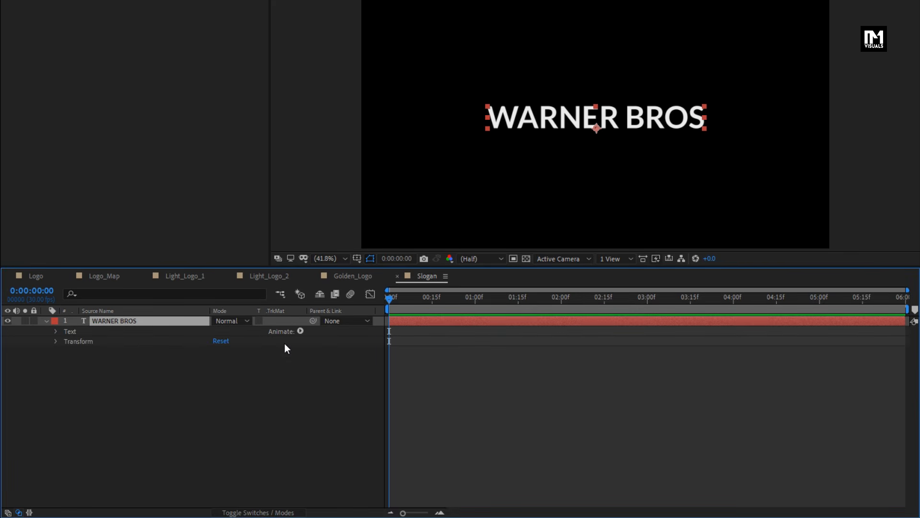
left_click(300, 331)
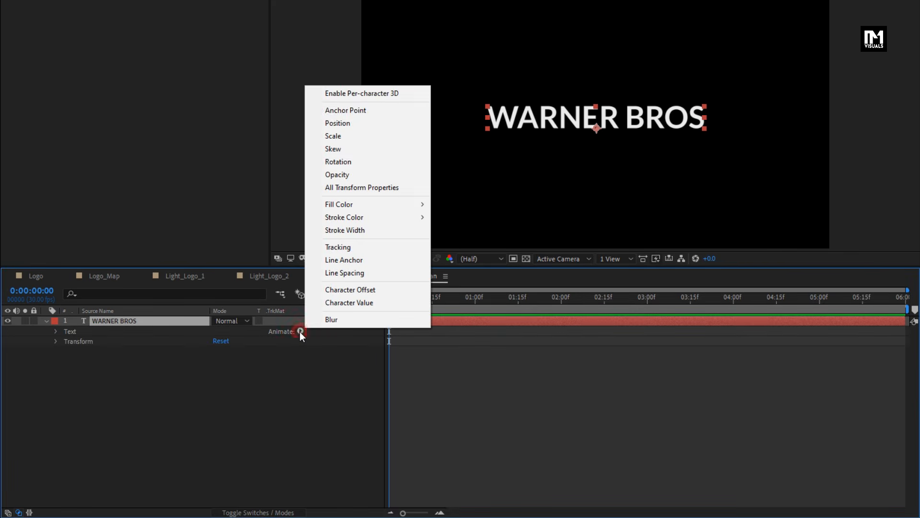
left_click(355, 94)
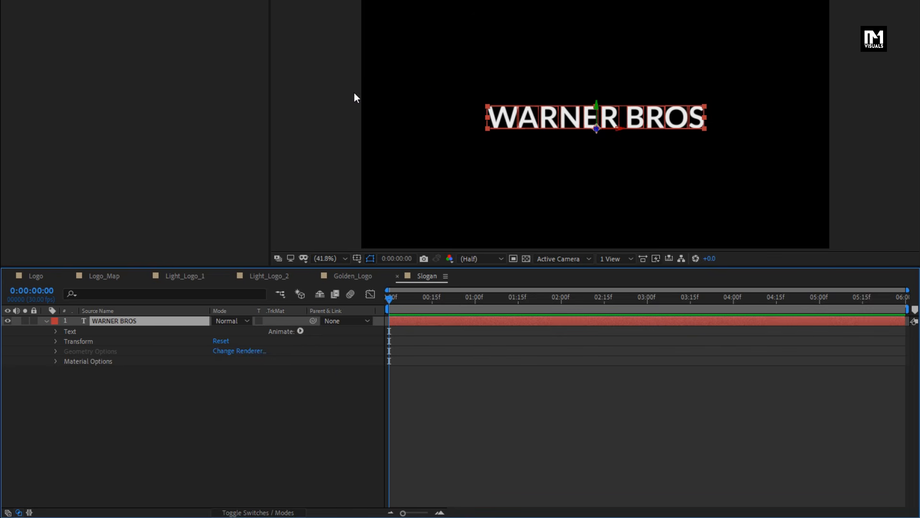
left_click(301, 331)
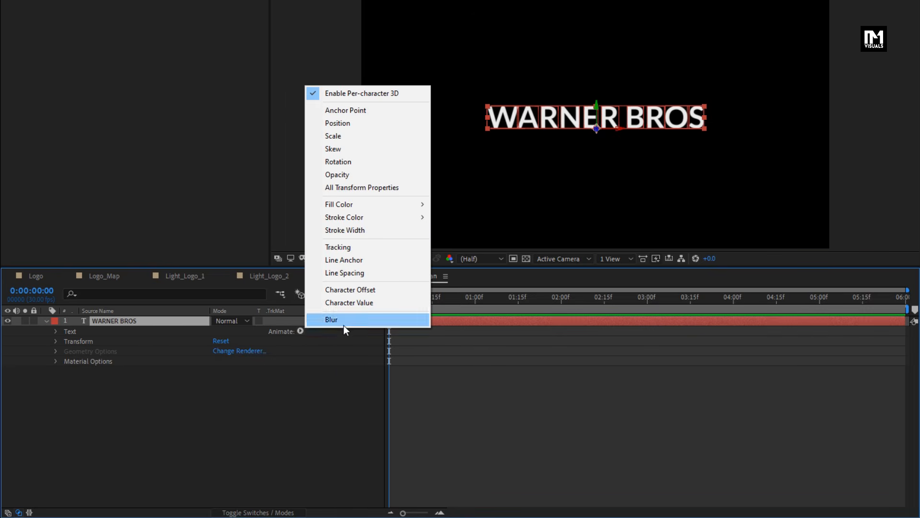
left_click(338, 123)
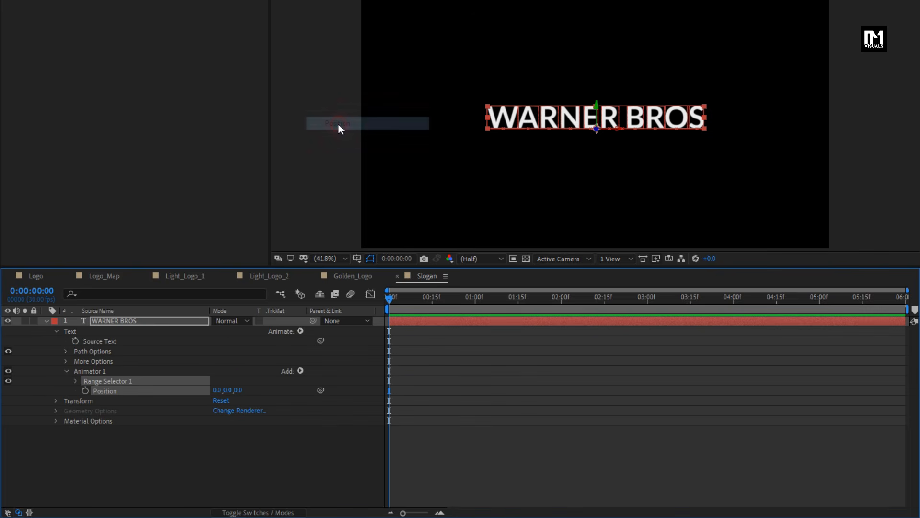
Keyframe the Range Selector 1 Offset from -100% at the start to 100% at 4 seconds.
left_click(66, 385)
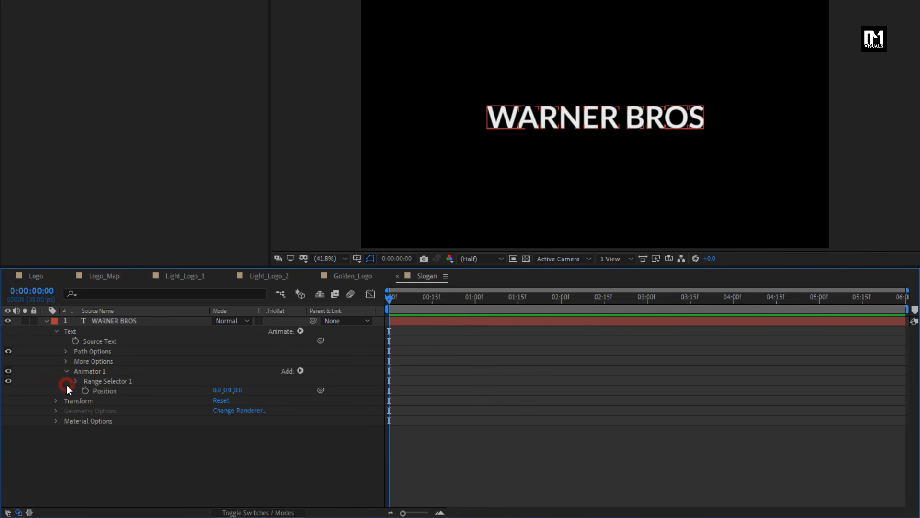
left_click(76, 381)
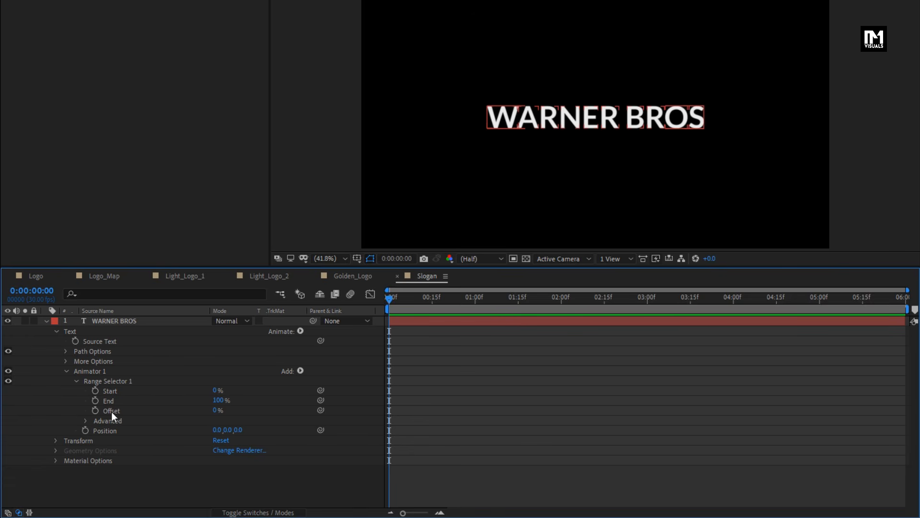
left_click(95, 410)
left_click_drag(214, 410, 113, 411)
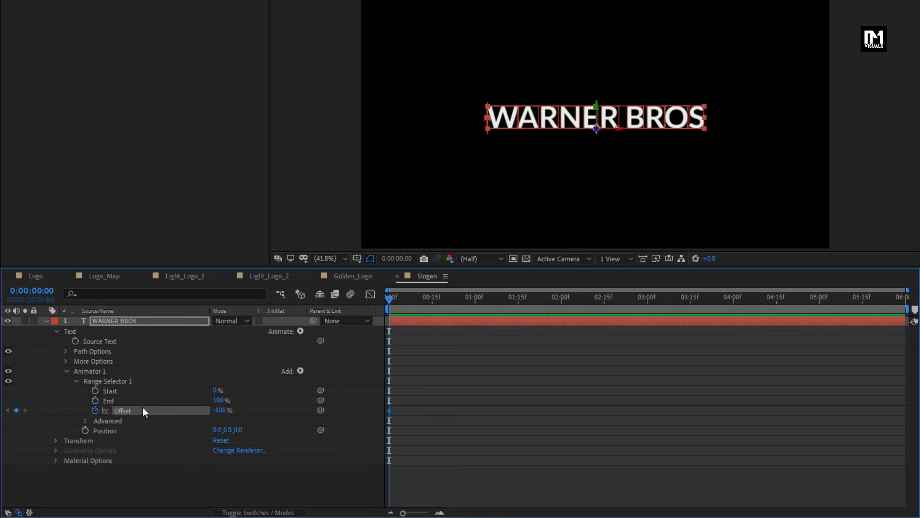
left_click(733, 302)
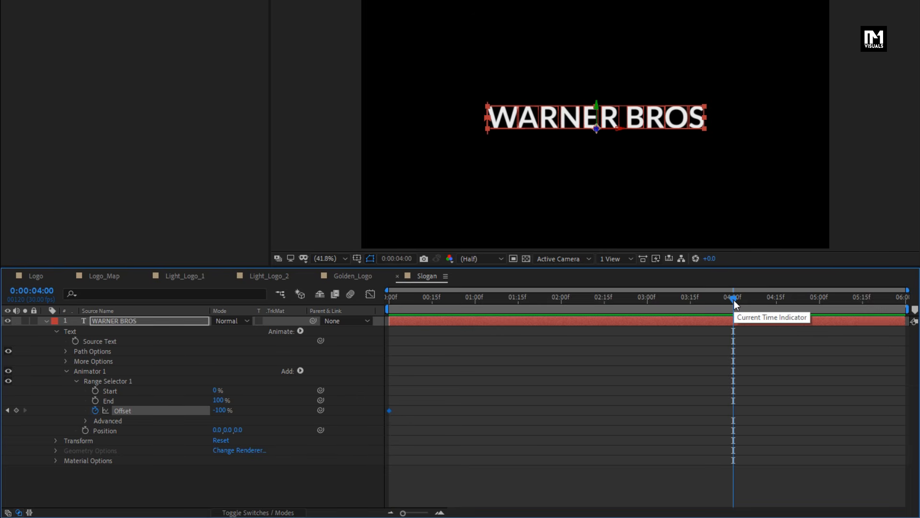
left_click_drag(216, 413, 417, 408)
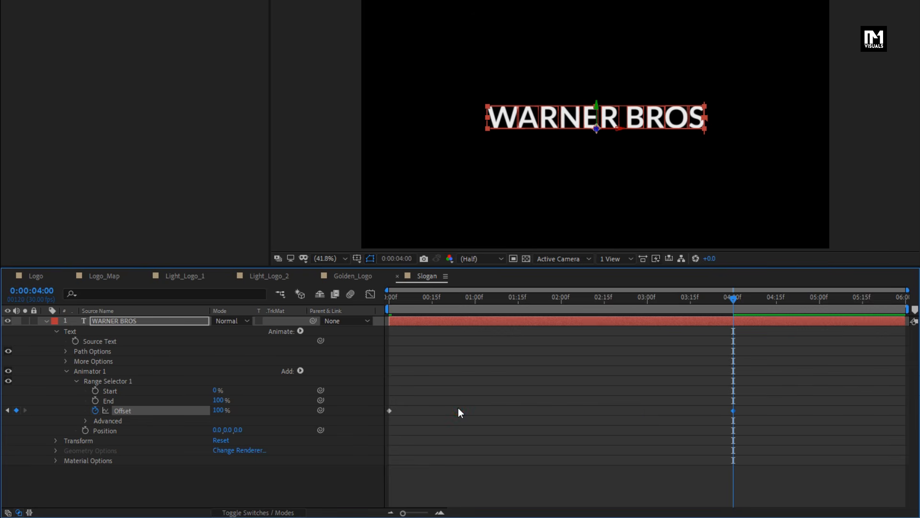
Apply Easy Ease to both Range Selector Offset keyframes and scrub through the animation.
left_click_drag(745, 406, 384, 424)
right_click(389, 411)
mouse_move(464, 404)
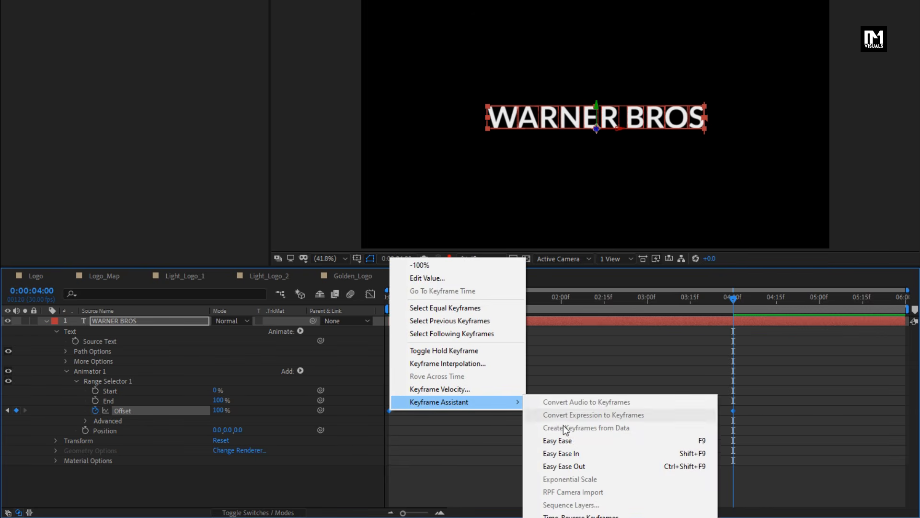
left_click(565, 442)
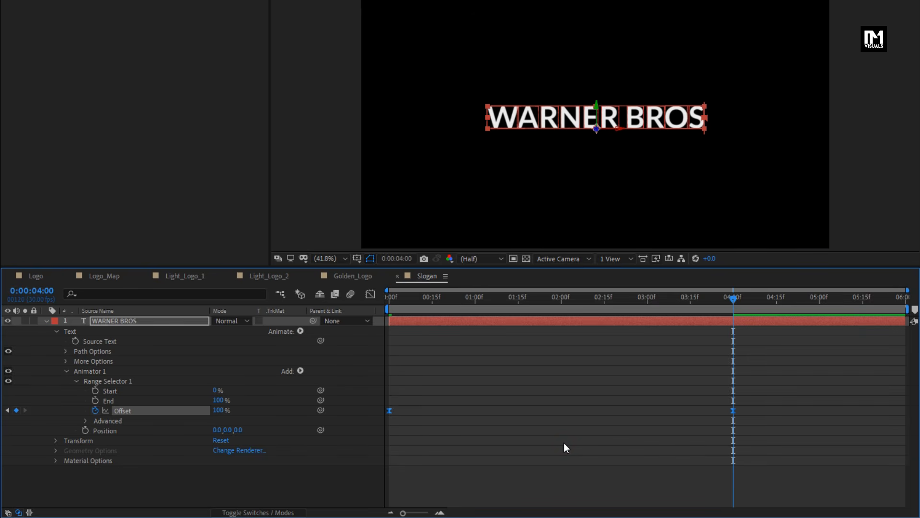
left_click_drag(465, 298, 525, 298)
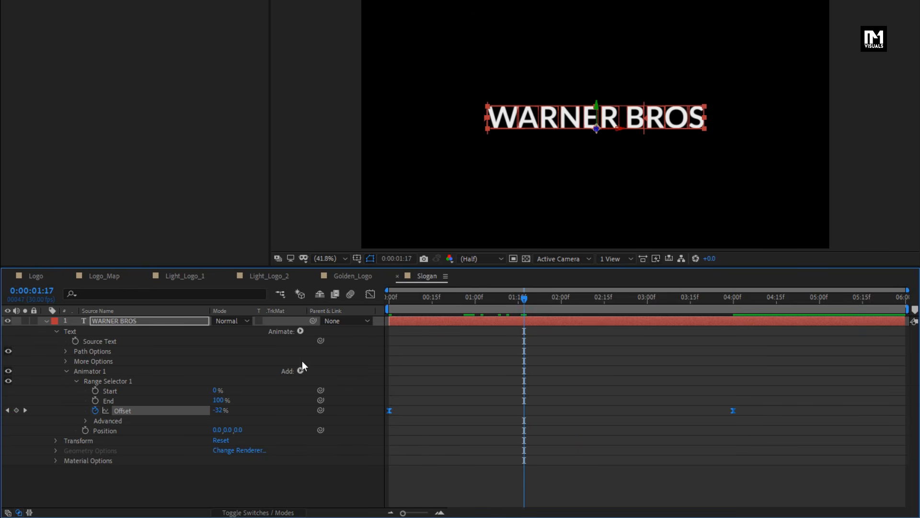
Set the text animator's Z Position to -2000 and preview the letter movement.
left_click(238, 430)
type("-2000")
left_click(206, 429)
left_click_drag(477, 298, 582, 300)
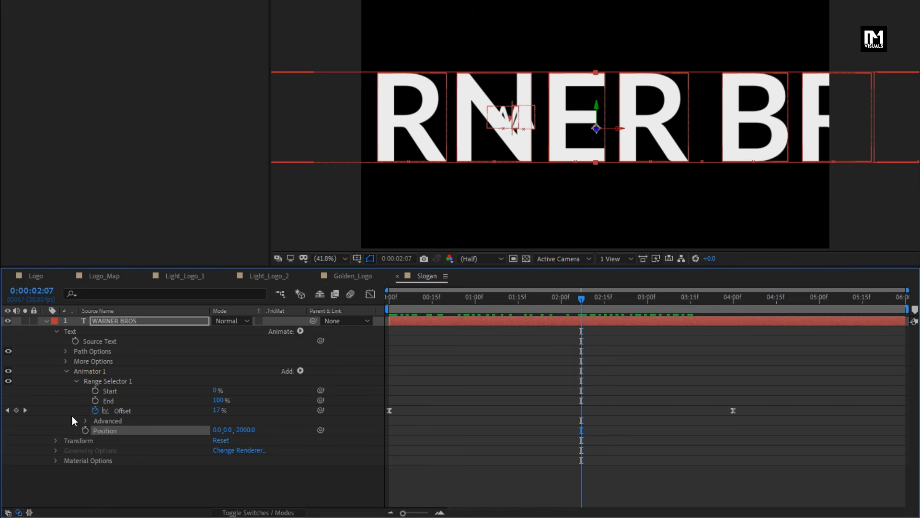
Set the Range Selector's advanced Shape option to Ramp Up.
left_click(86, 421)
scroll(85, 422, "down", 3)
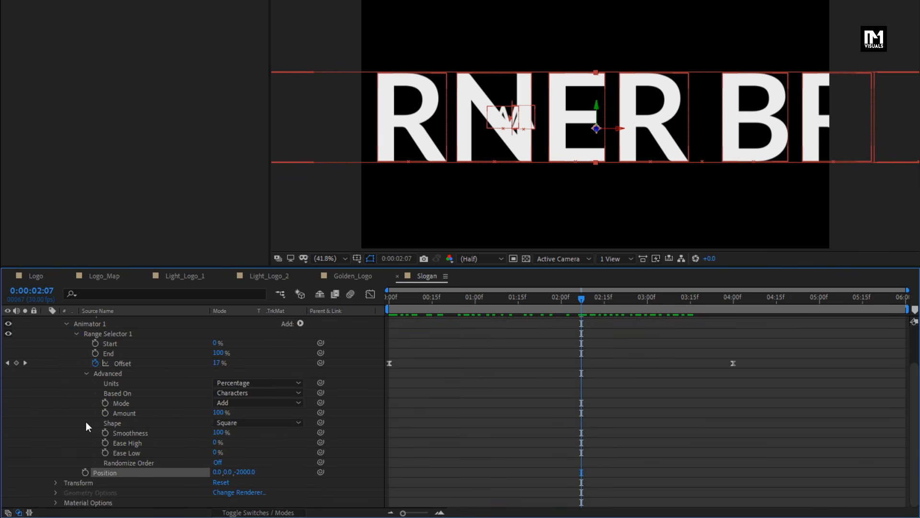
left_click(253, 424)
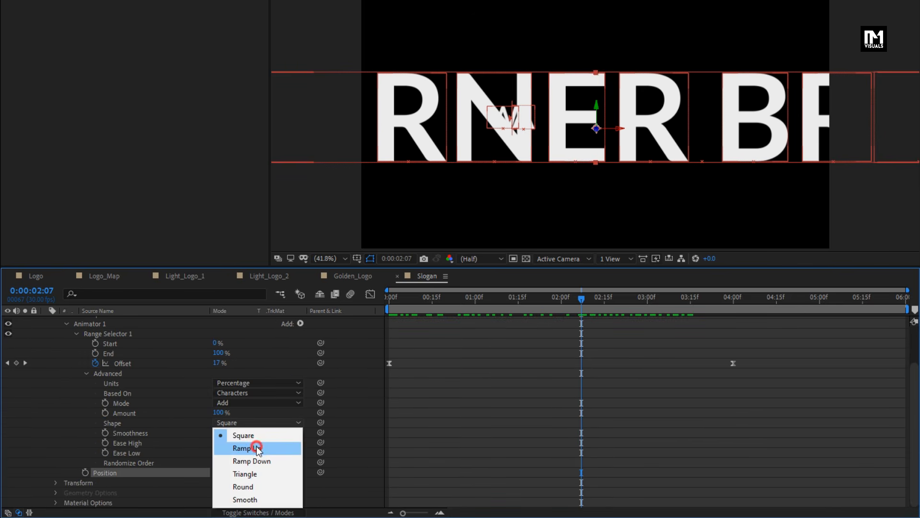
left_click(257, 449)
Set the Range Selector's Ease High and Ease Low to 50%, turn on Randomize Order, and preview the animation.
left_click(215, 441)
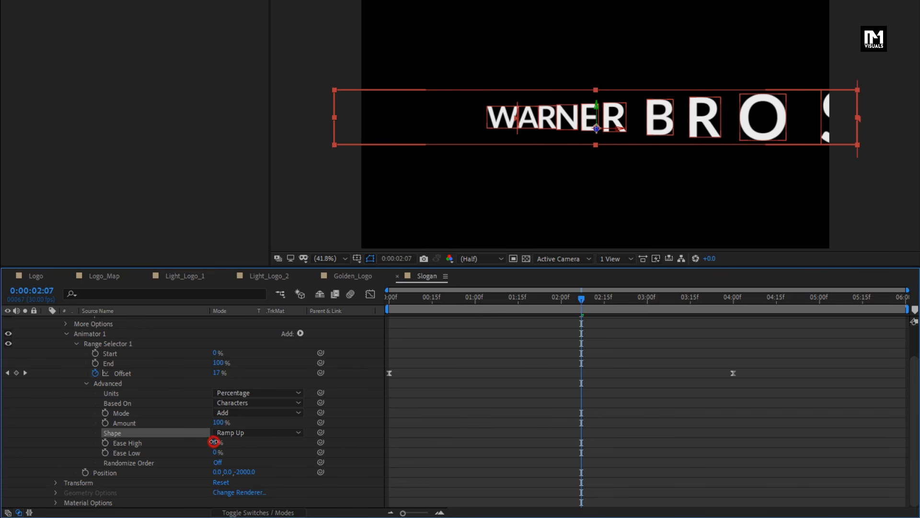
type("50")
key("Return")
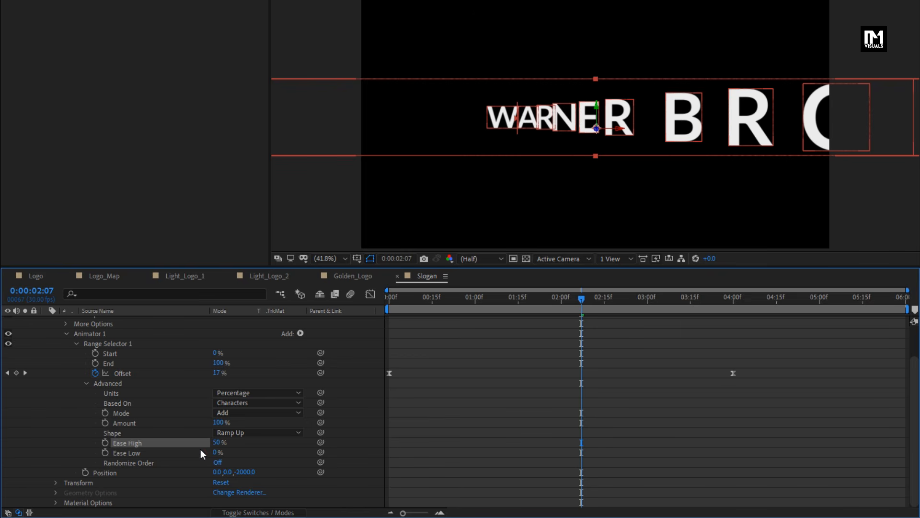
left_click(215, 452)
key("Return")
mouse_move(409, 301)
left_mouse_down()
mouse_move(390, 300)
mouse_move(613, 298)
mouse_move(424, 301)
left_mouse_up()
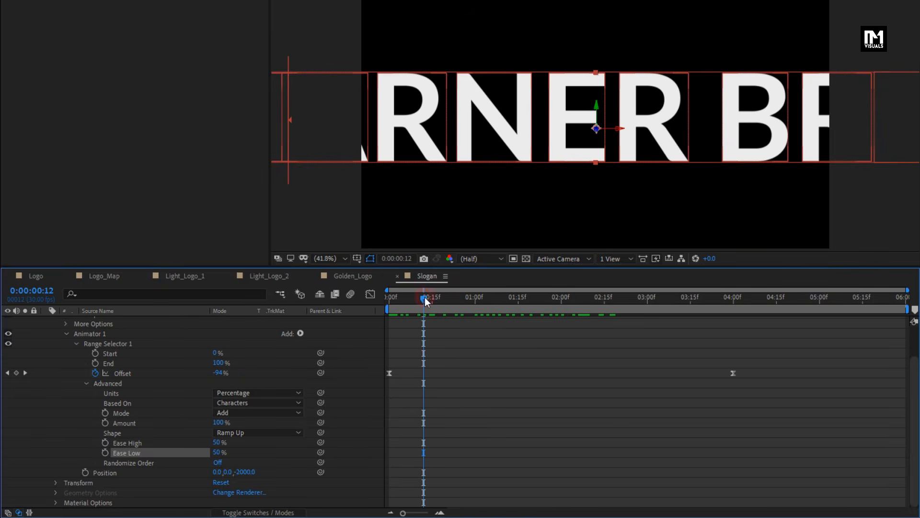
left_click(218, 463)
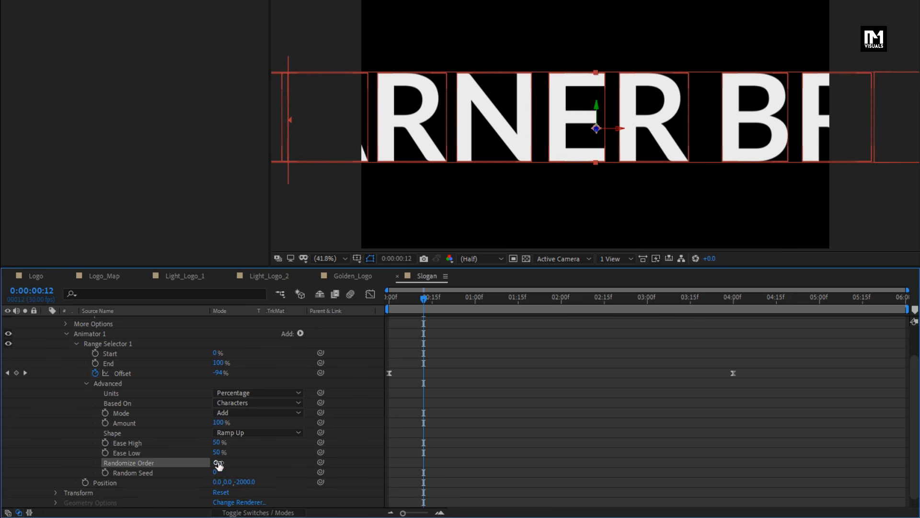
left_click_drag(431, 302, 504, 305)
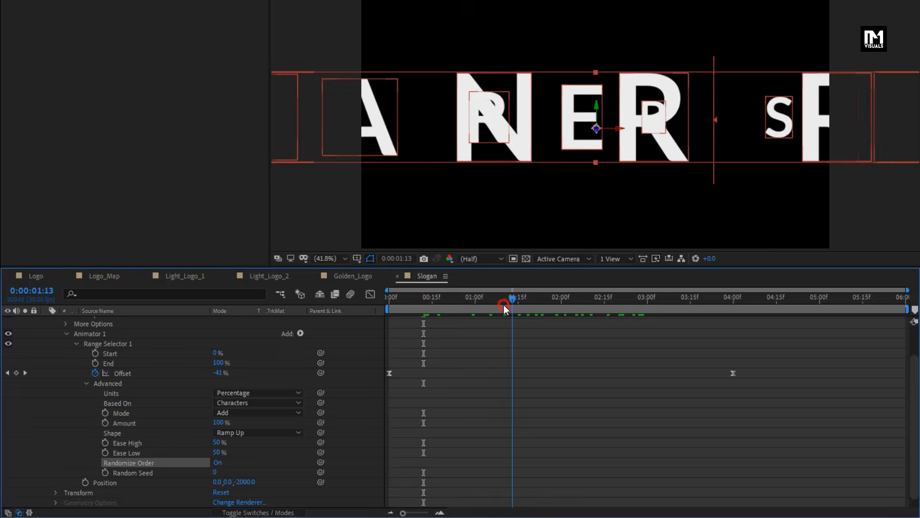
Add the Rotation property to Animator 1 and set its X Rotation to -25°.
left_click(301, 334)
mouse_move(357, 339)
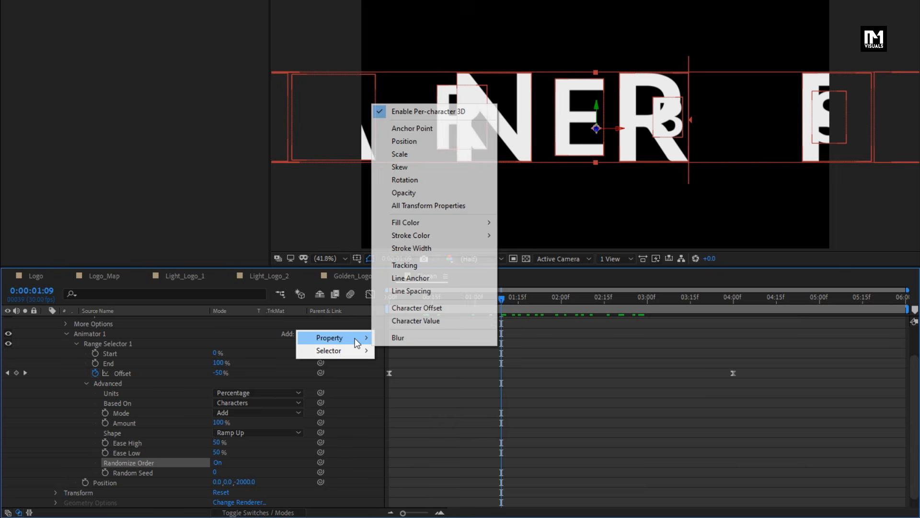
left_click(399, 183)
scroll(359, 326, "down", 2)
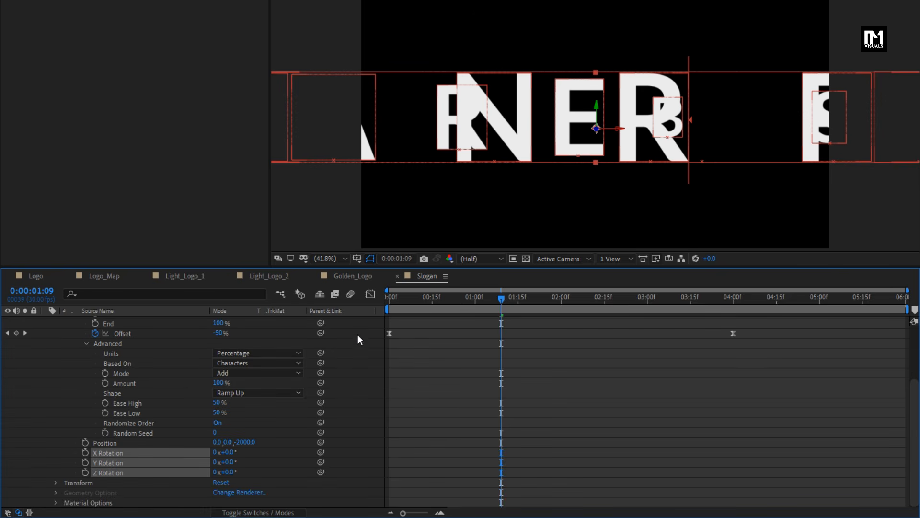
left_click(231, 452)
type("-25")
key("Return")
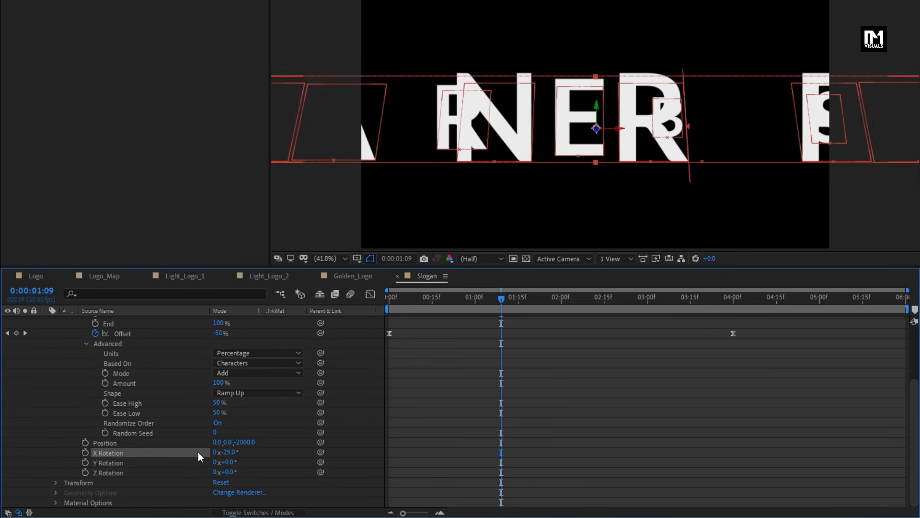
Set the animator's Y Rotation to 50° and Z Rotation to 25°, and preview the tumbling letters.
left_click(230, 463)
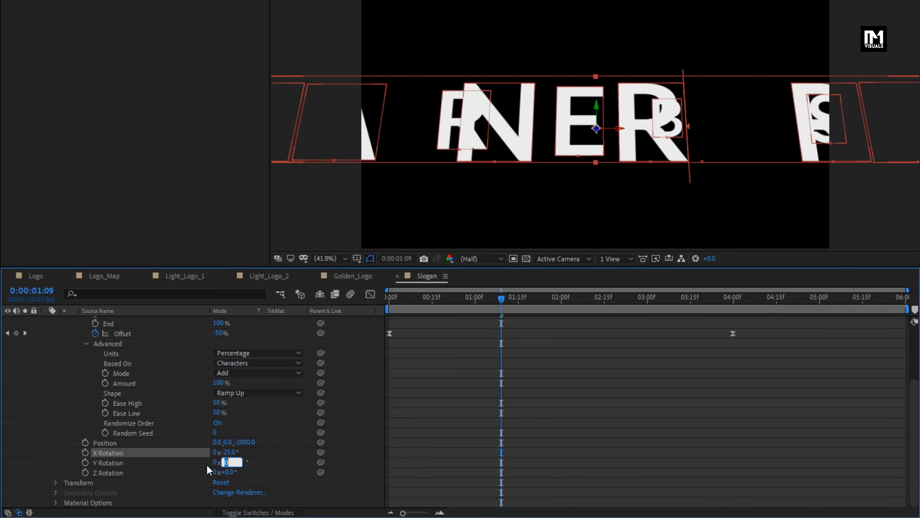
type("50")
key("Return")
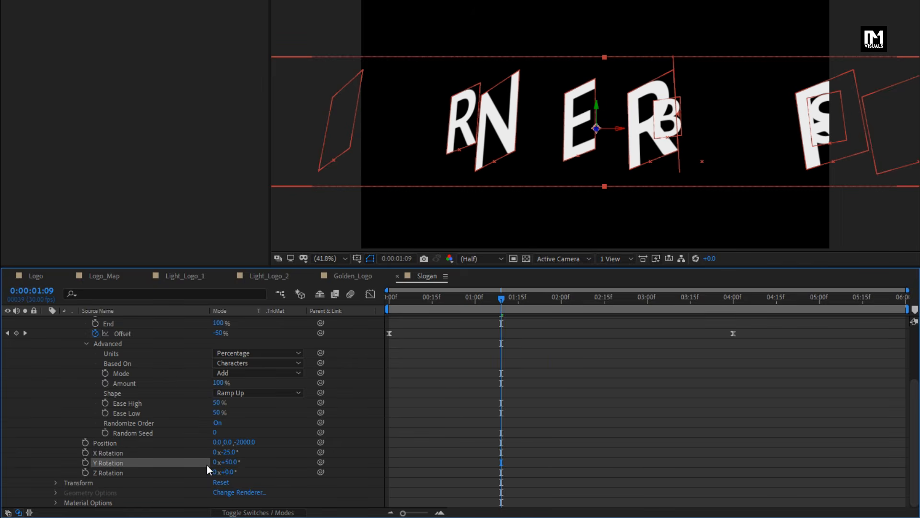
left_click(233, 472)
type("25")
key("Return")
mouse_move(433, 300)
left_mouse_down()
mouse_move(382, 302)
mouse_move(633, 298)
mouse_move(434, 305)
left_mouse_up()
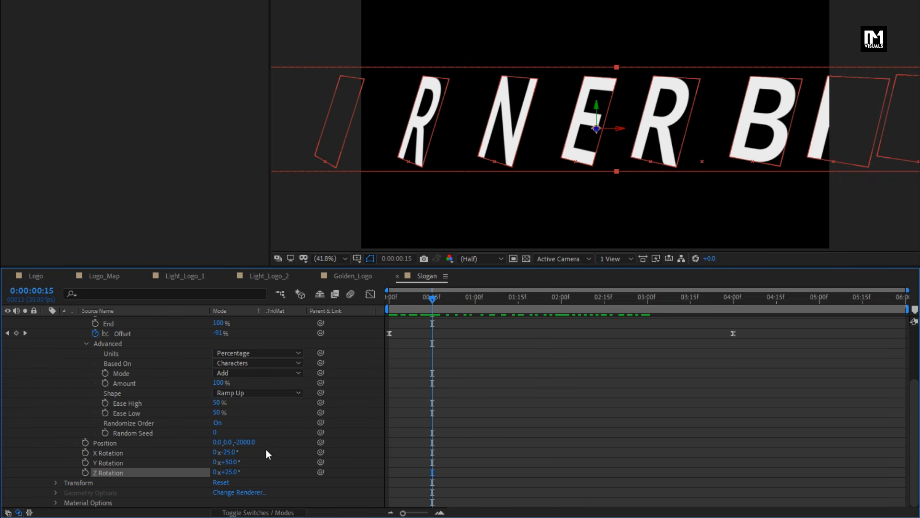
Change Animator 1's Y Rotation to 45° and add a Blur property set to 30.
left_click_drag(232, 464, 187, 465)
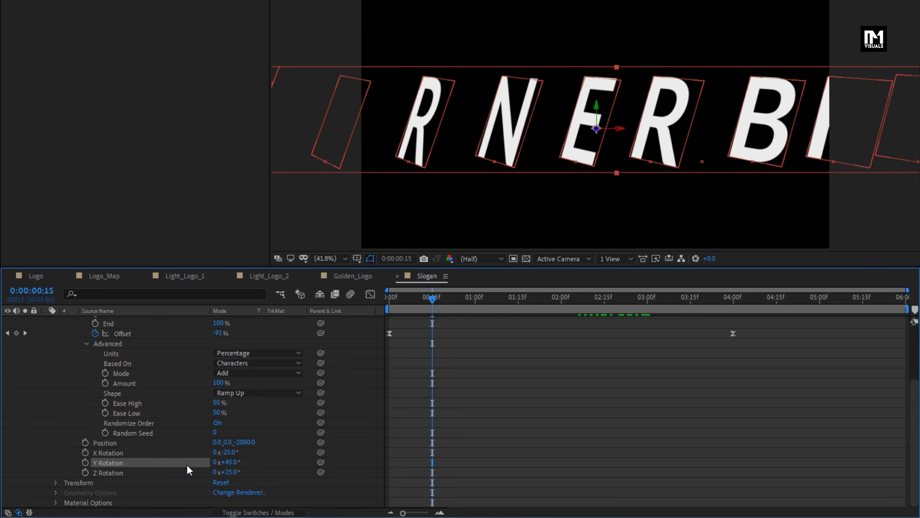
scroll(196, 444, "up", 3)
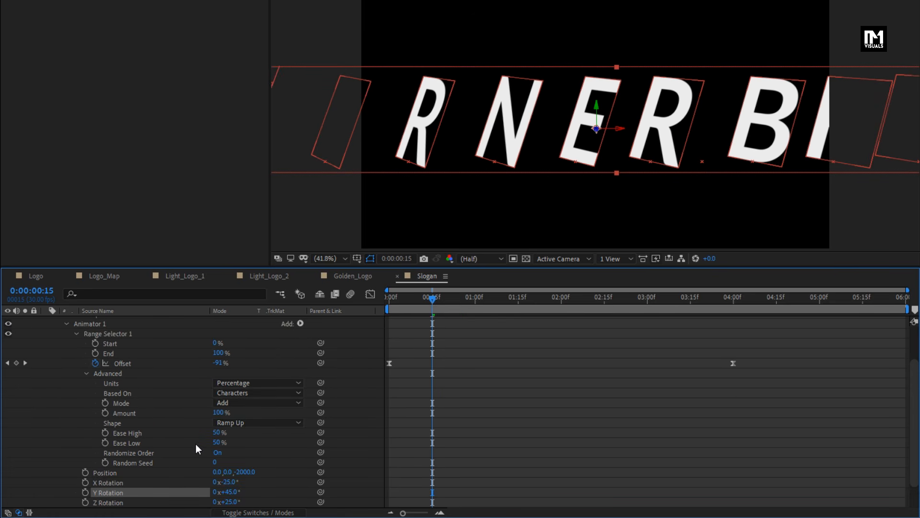
left_click(300, 353)
mouse_move(312, 358)
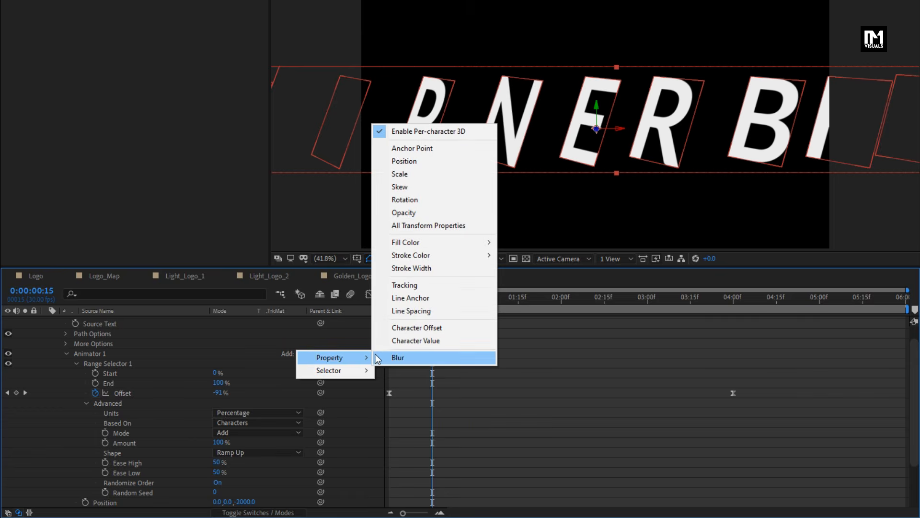
left_click(395, 357)
left_click(238, 502)
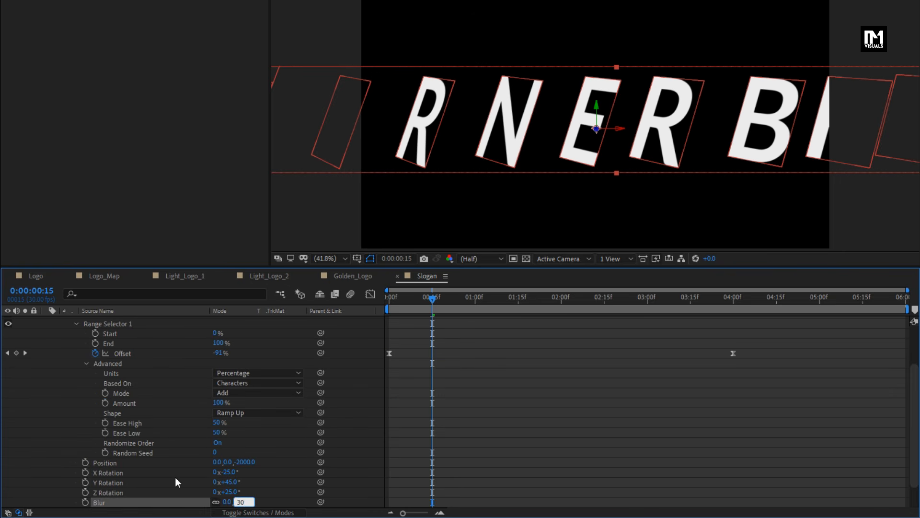
key("Return")
Add the Opacity property to Animator 1, set it to 0%, preview the slogan animation, and collapse the WARNER BROS layer.
scroll(281, 442, "up", 3)
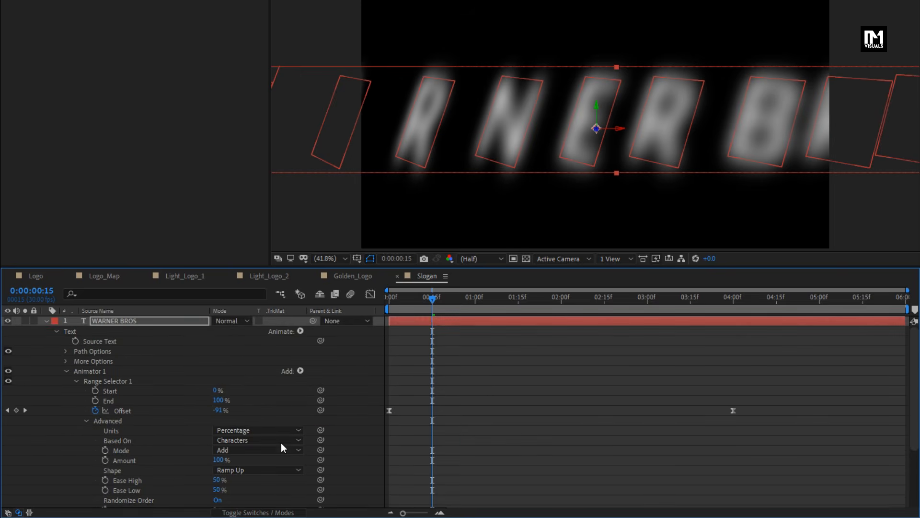
left_click(301, 370)
mouse_move(353, 375)
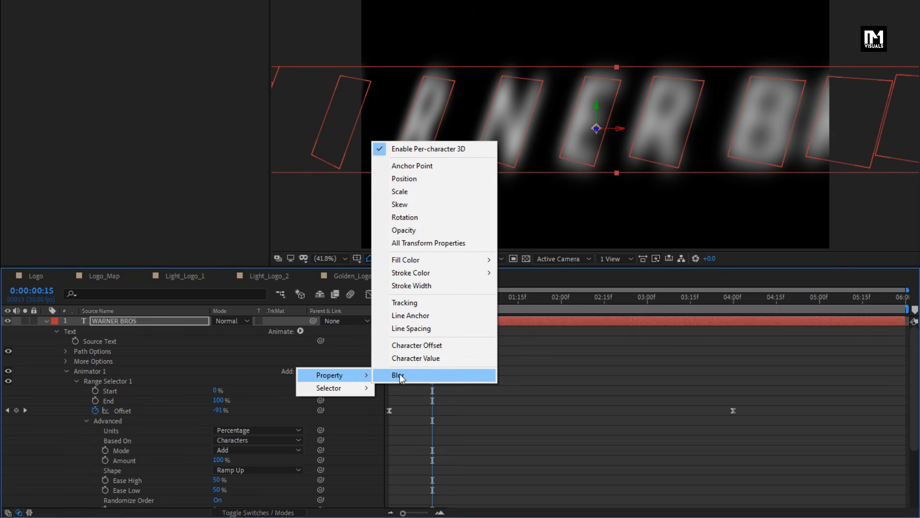
left_click(400, 231)
scroll(265, 389, "down", 5)
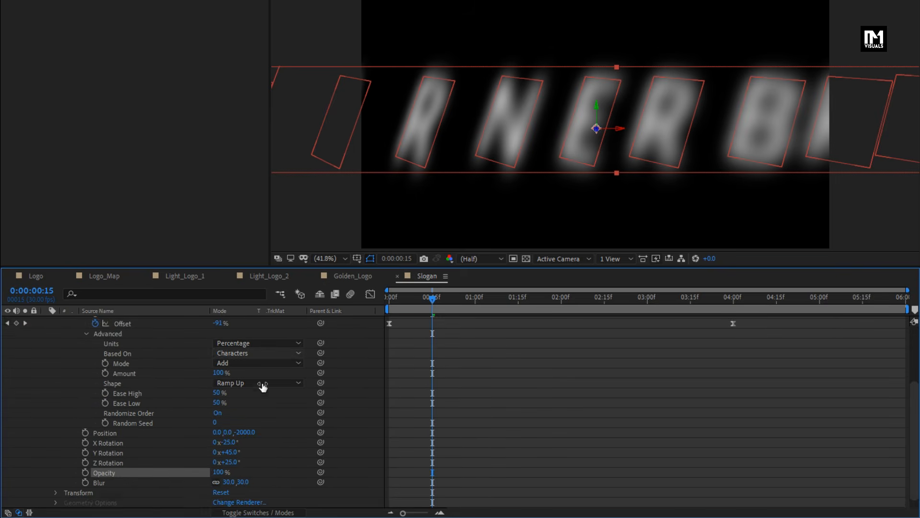
left_click(219, 462)
type("0")
key("Return")
left_click_drag(390, 303, 670, 302)
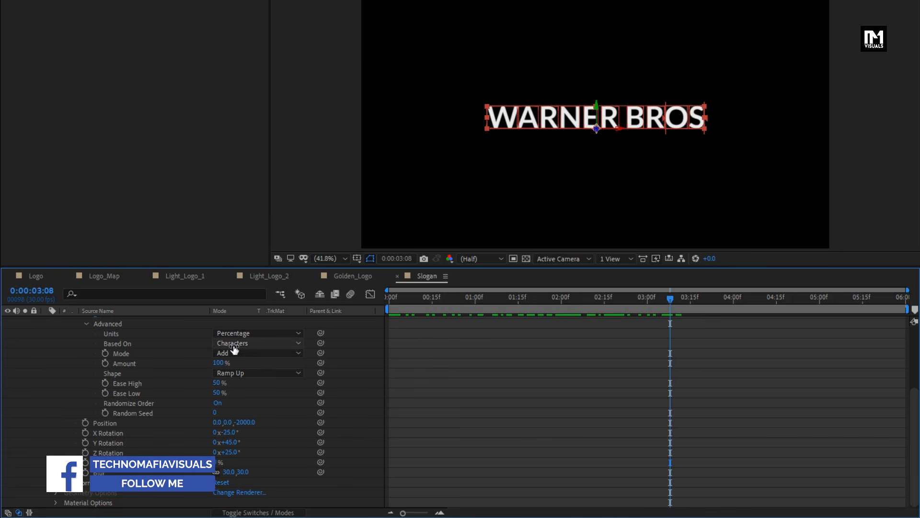
scroll(81, 330, "up", 5)
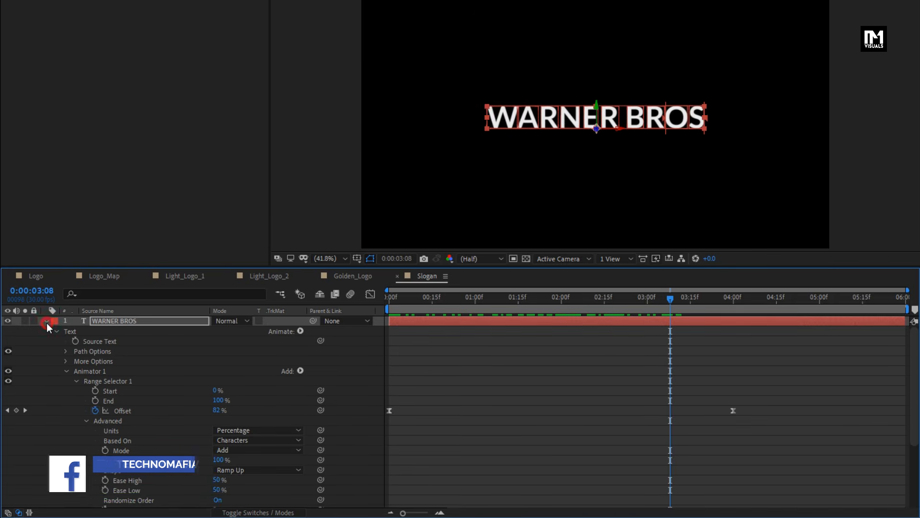
left_click(46, 321)
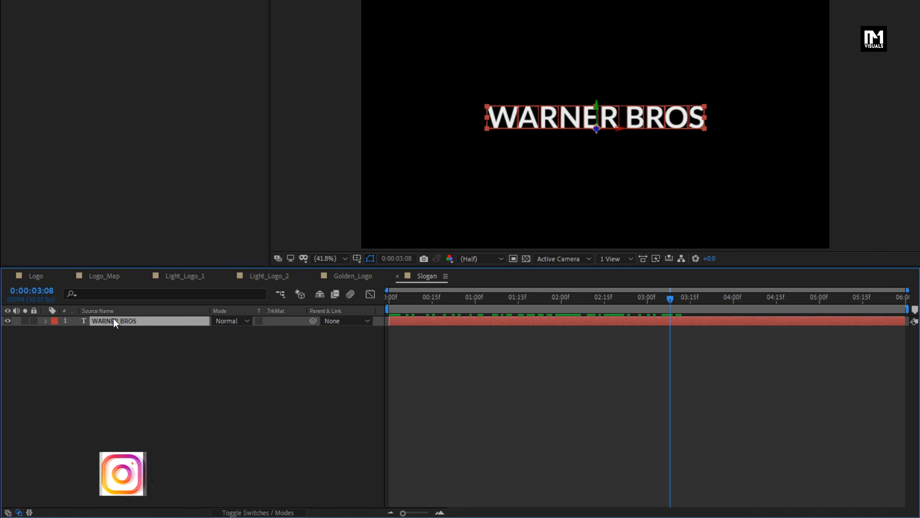
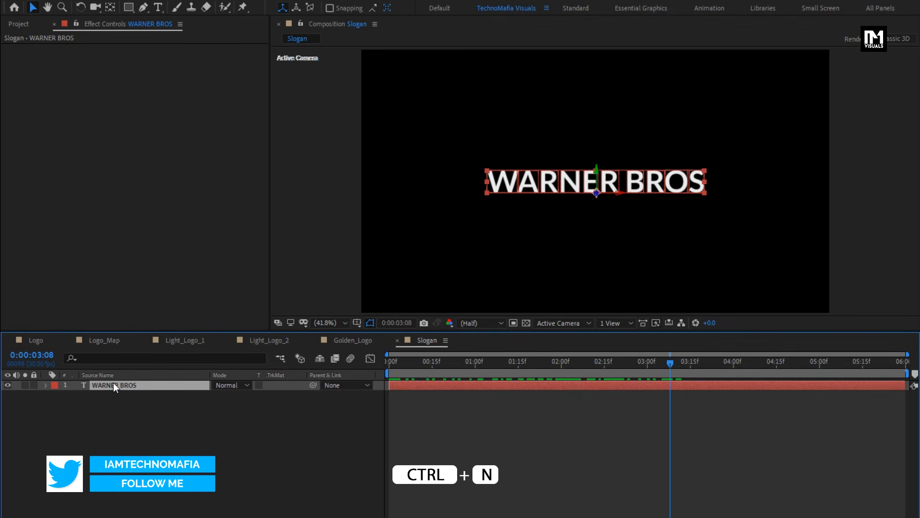
Create a 1920 x 1080 composition named Logo_Animation at 30 fps with a 6-second duration.
key("ctrl+n")
type("Logo")
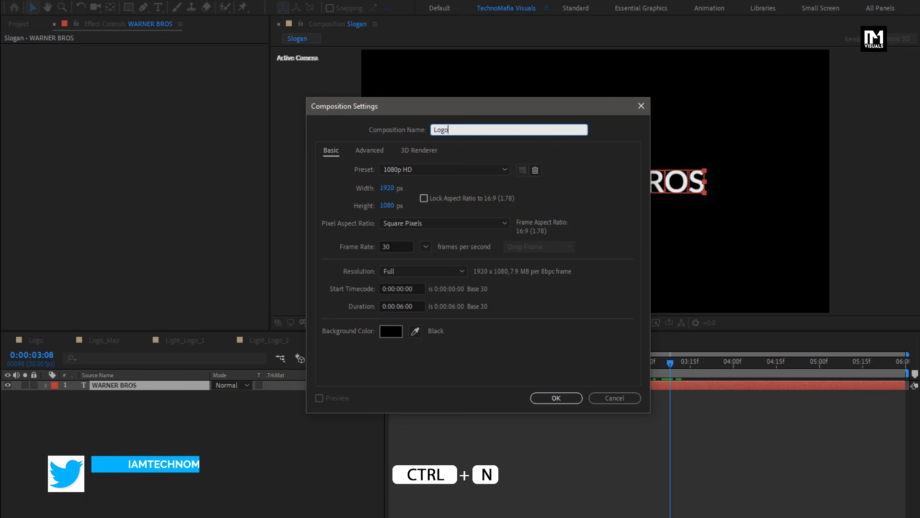
type("_An")
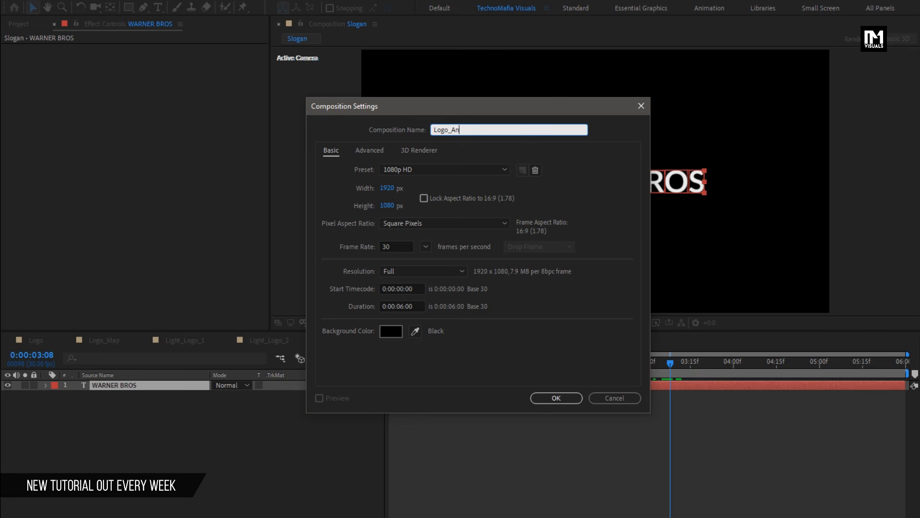
type("imation")
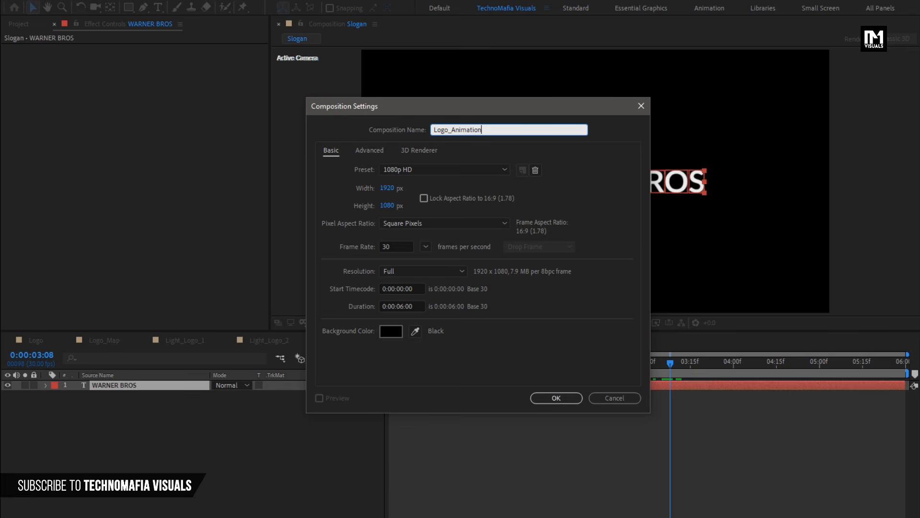
left_click(547, 398)
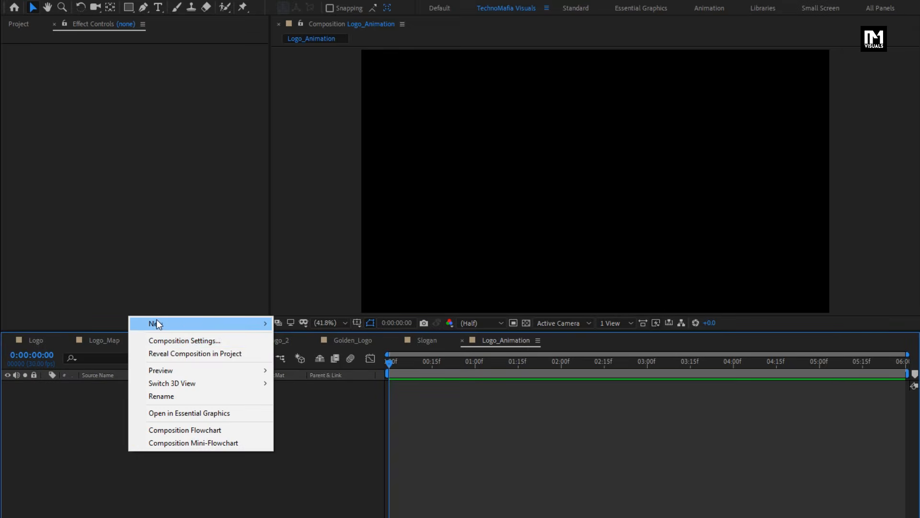
Add a black 1920 x 1080 solid named BG to the Logo_Animation composition.
mouse_move(156, 322)
left_click(326, 351)
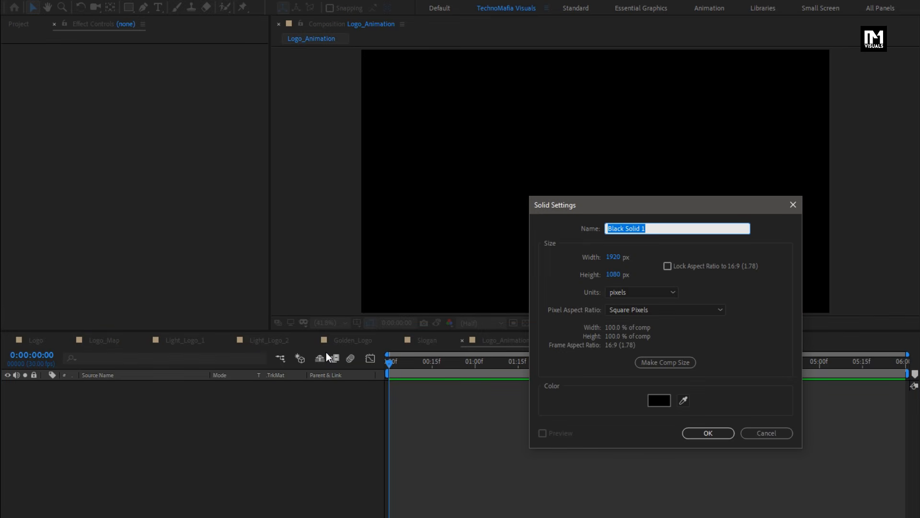
type("BG")
left_click_drag(572, 208, 361, 146)
left_click(490, 369)
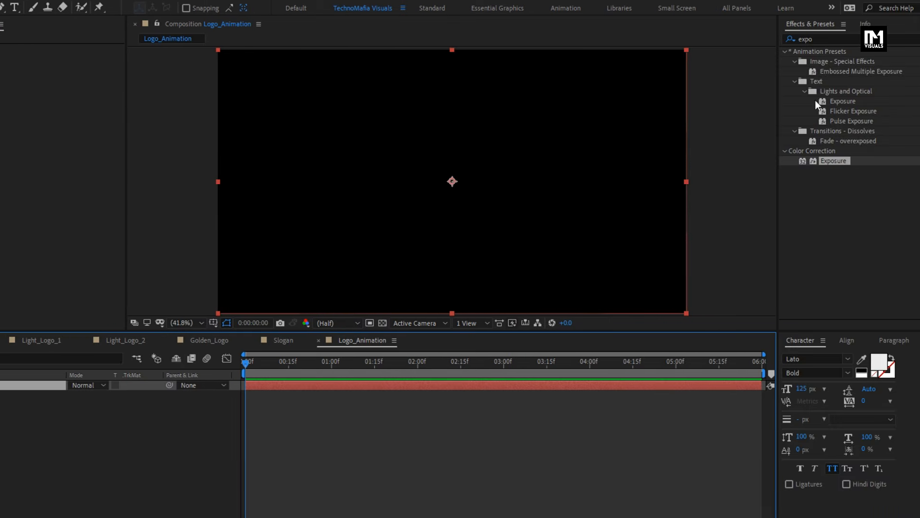
Apply the Fill effect to the BG solid with the dark gray color 171717.
left_click(804, 39)
left_click(804, 39)
type("fill")
left_click_drag(805, 110, 372, 174)
left_click(150, 79)
left_click(298, 347)
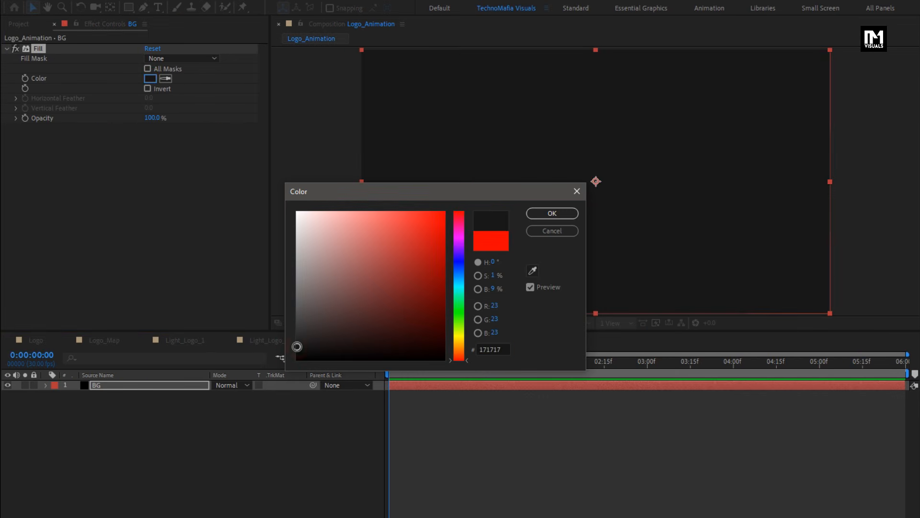
left_click(563, 213)
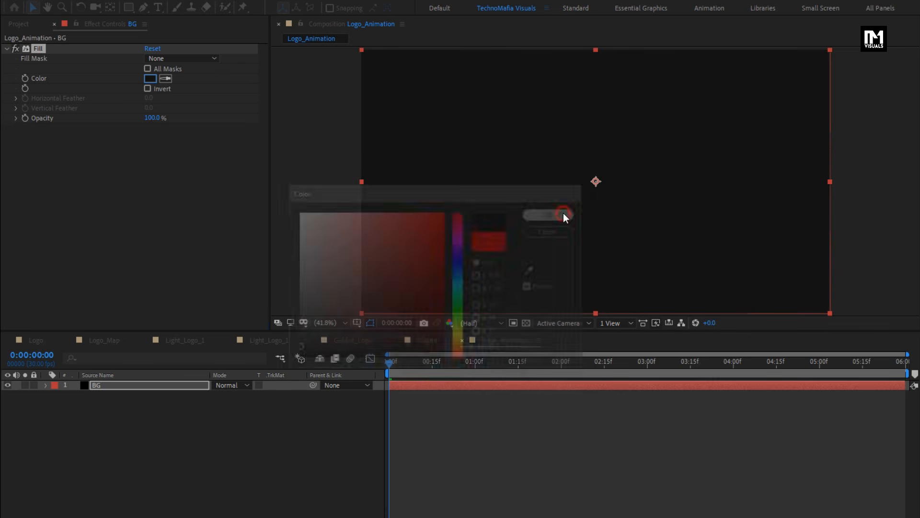
Add the Golden_Logo composition above BG and place Light_Logo_1 on top of it.
left_click(18, 24)
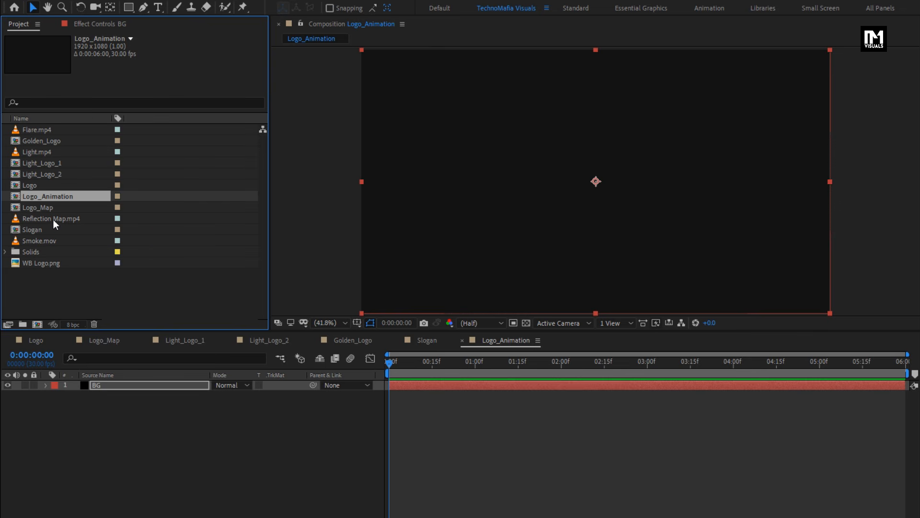
left_click_drag(40, 141, 132, 381)
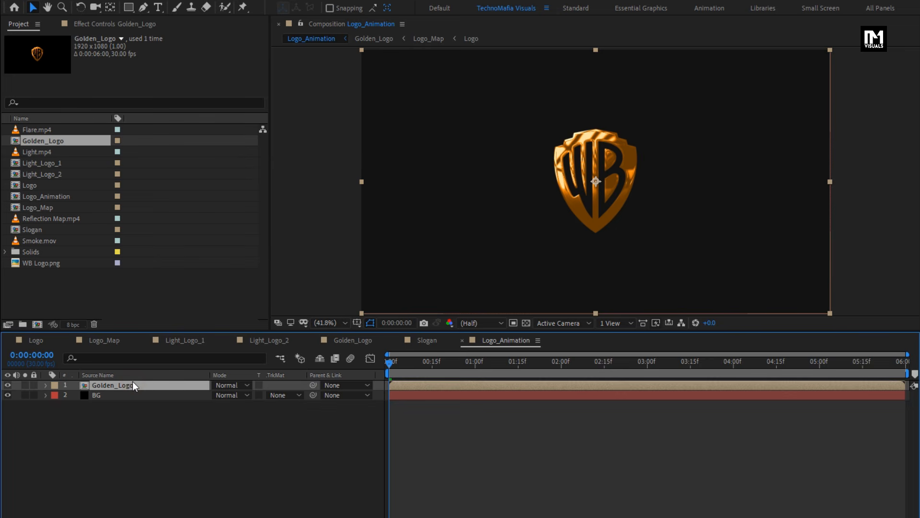
left_click_drag(46, 164, 137, 383)
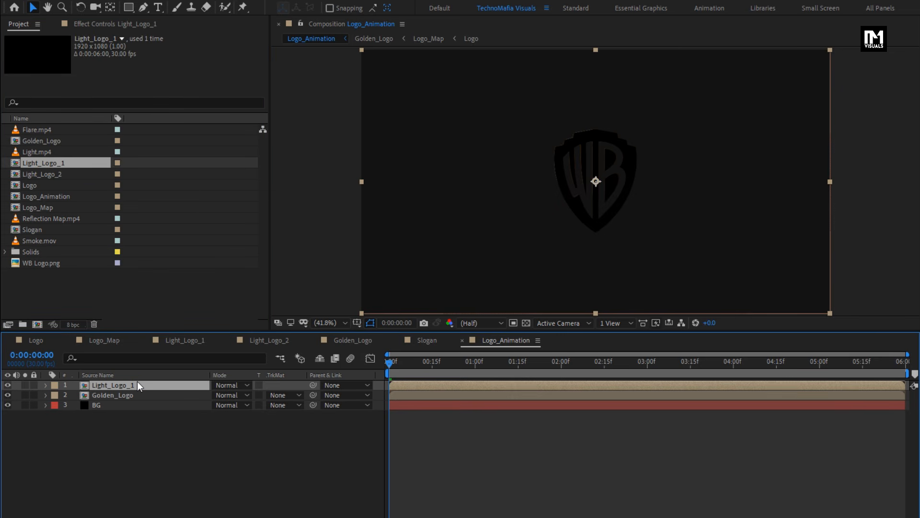
Set Golden_Logo's track matte to Luma Matte using Light_Logo_1, and scrub through the logo reveal.
left_click(136, 396)
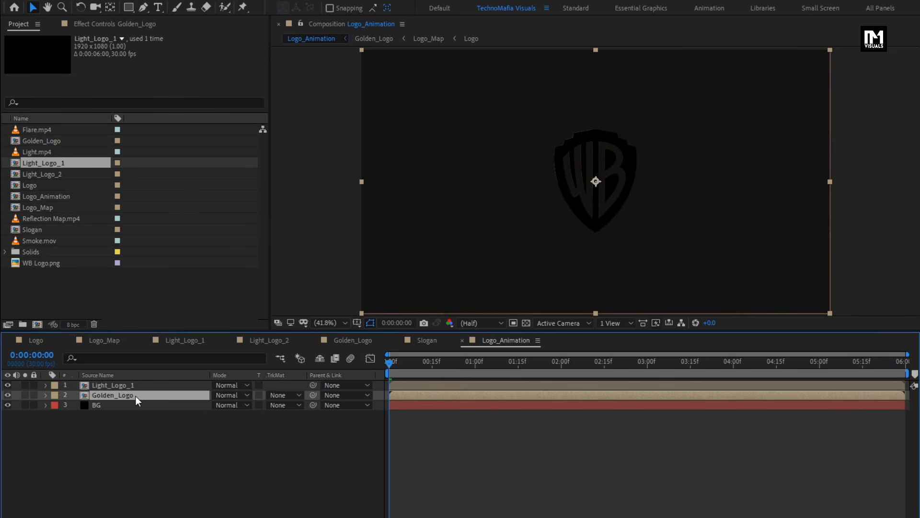
left_click(283, 395)
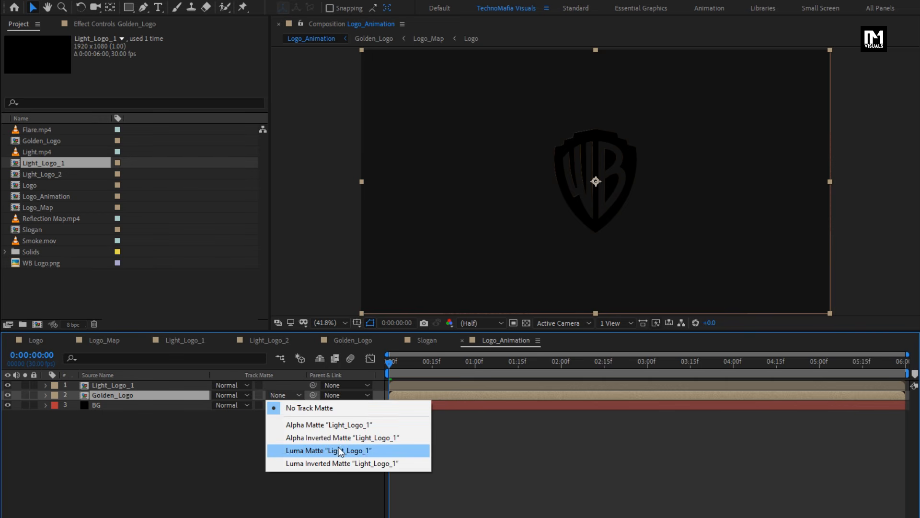
left_click(364, 450)
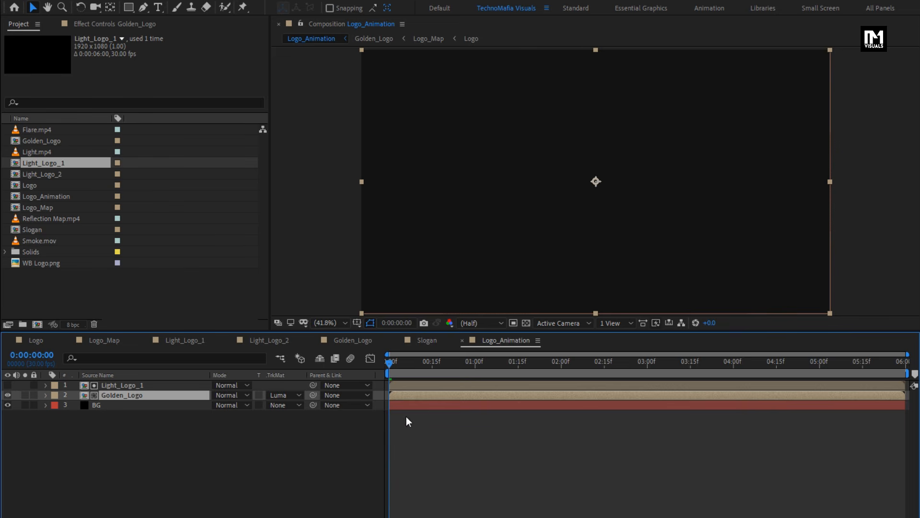
left_click_drag(401, 362, 654, 364)
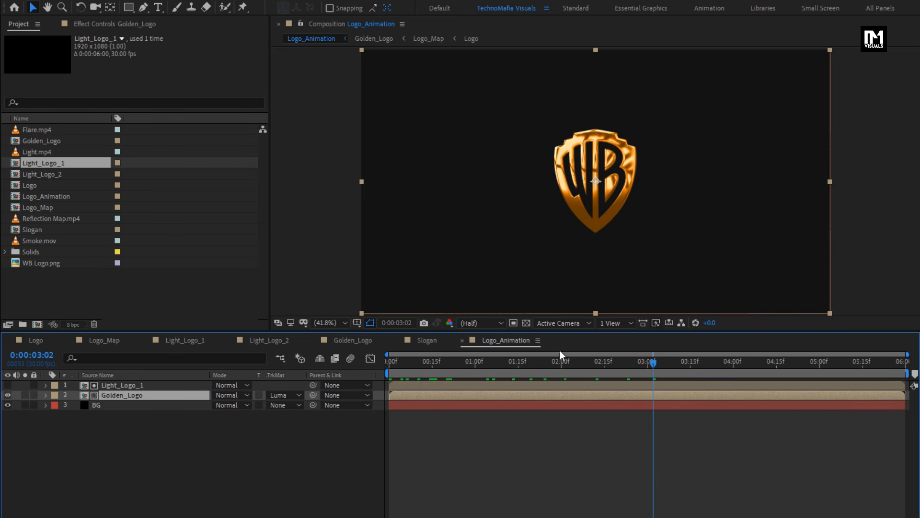
Add Light_Logo_2 as the top layer with the Add blending mode, and go to 0:00:00:21.
left_click_drag(46, 174, 135, 387)
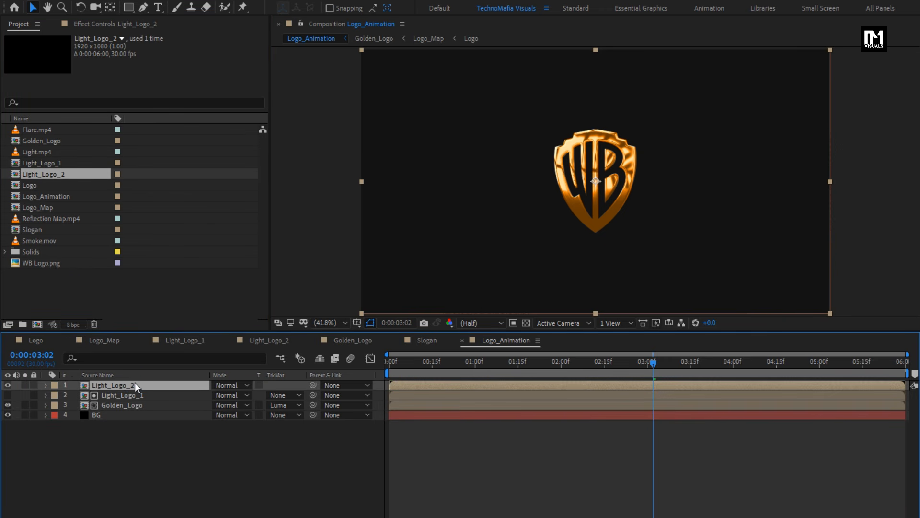
left_click(220, 384)
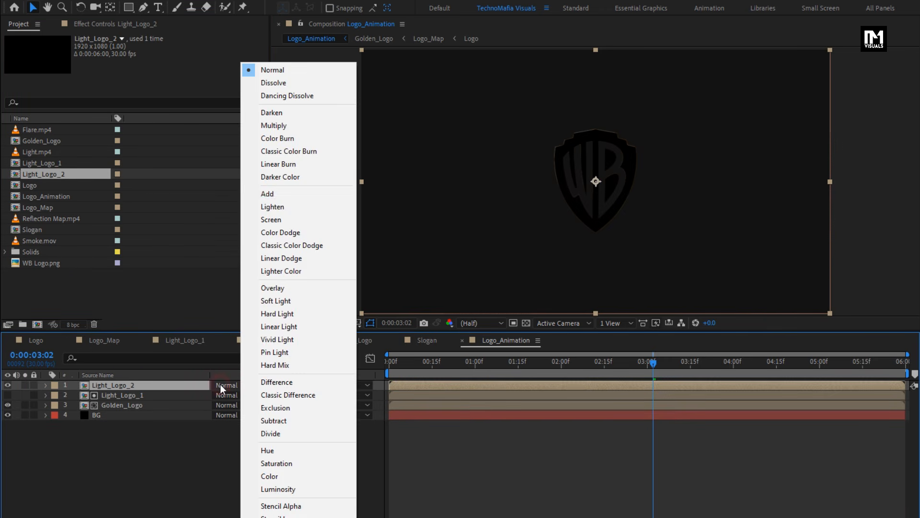
left_click(259, 195)
left_click(449, 365)
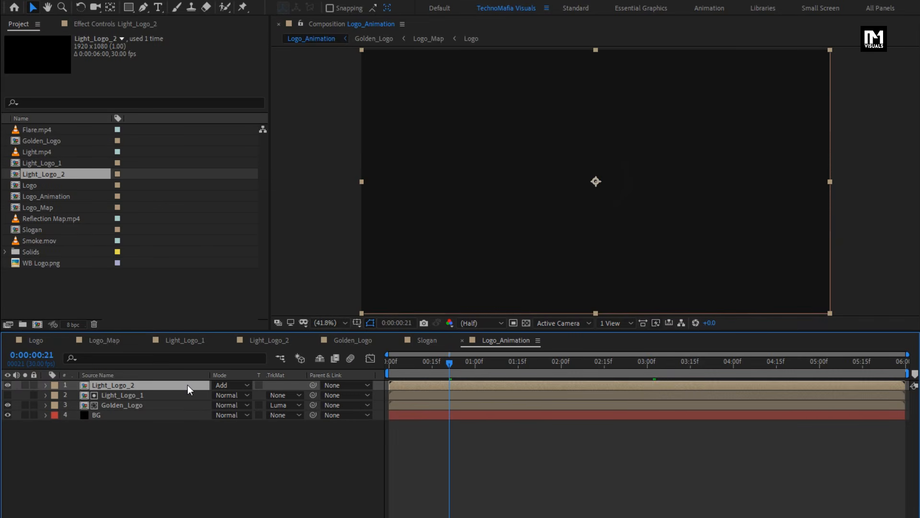
Apply the Stylize Glow effect to Light_Logo_2 with Glow Threshold 10% and Glow Intensity 0.1.
left_click(769, 39)
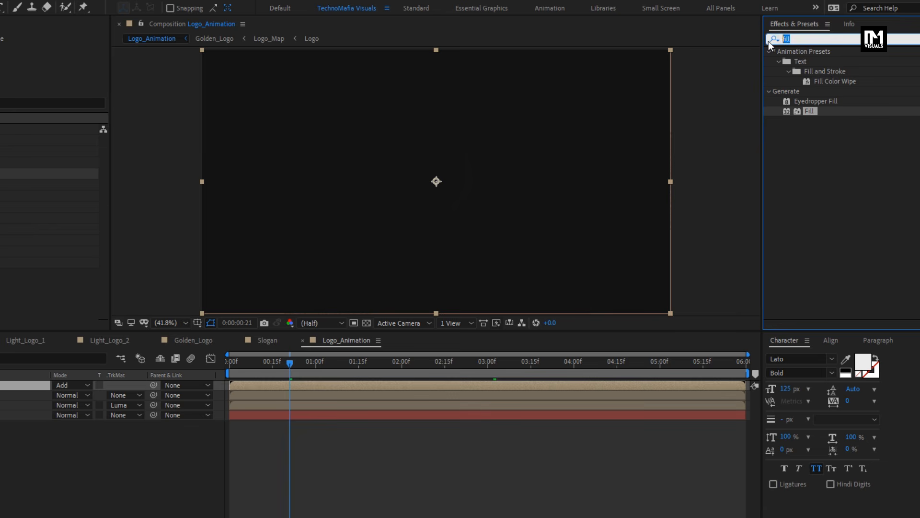
type("glow")
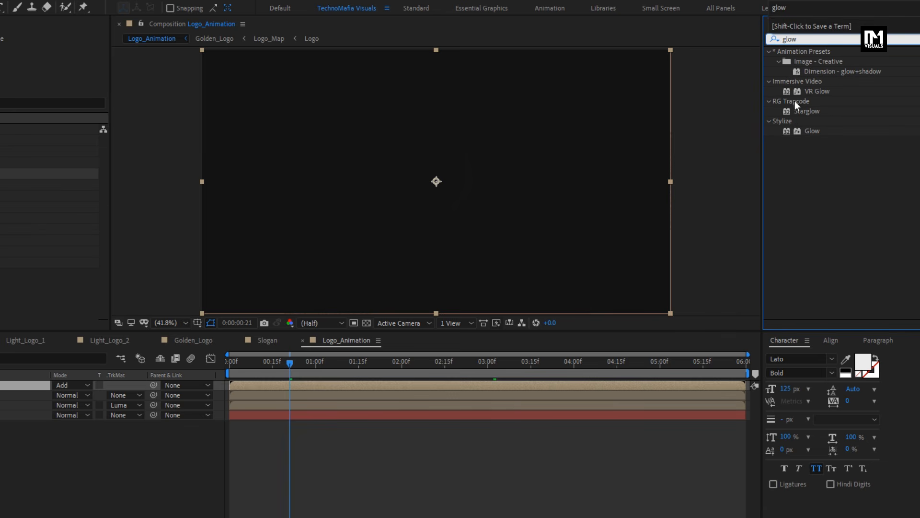
left_click_drag(812, 136, 452, 180)
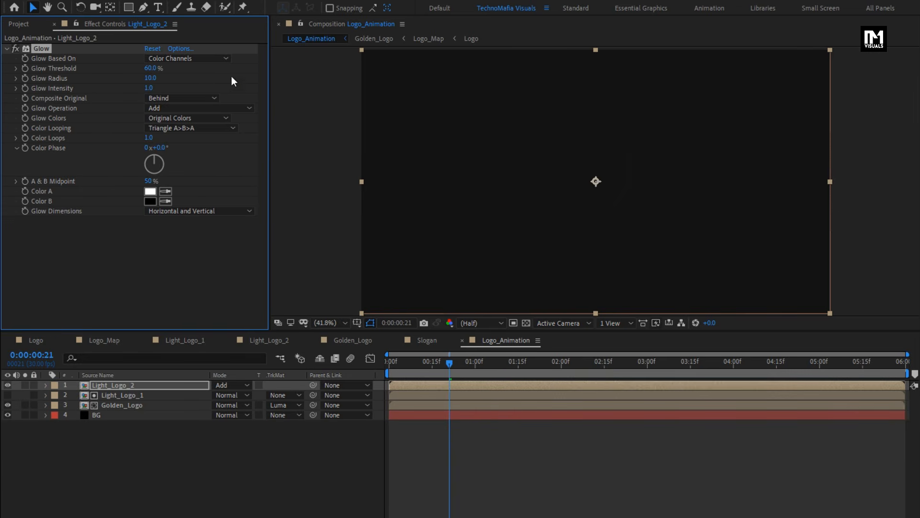
left_click(149, 70)
type("10")
key("Return")
left_click(149, 89)
type("0.")
type("2")
key("Return")
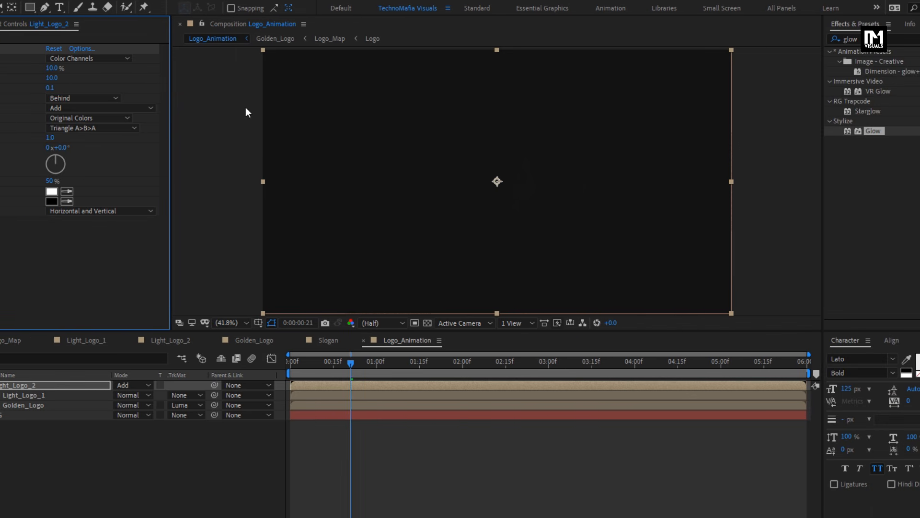
Apply a second Glow effect to Light_Logo_2 with Glow Threshold 10%, Glow Radius 250 and Glow Intensity 0.1.
left_click_drag(808, 129, 452, 185)
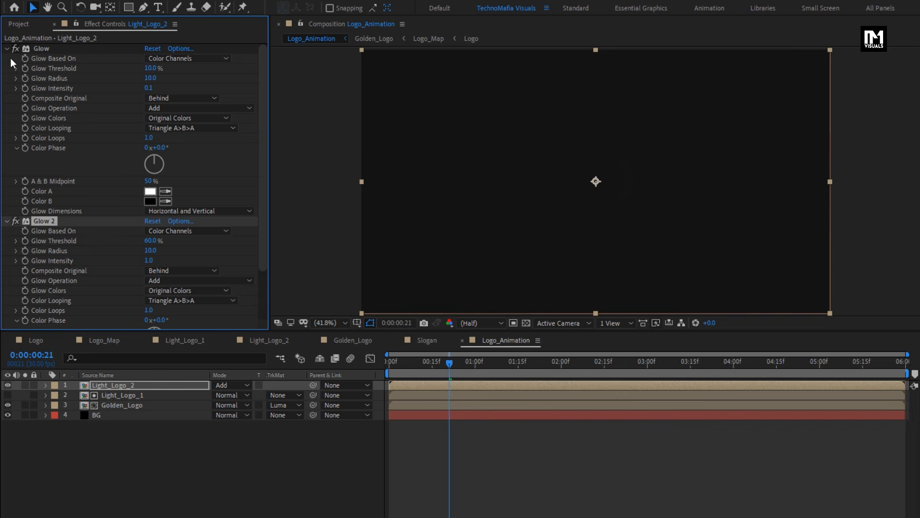
left_click(6, 49)
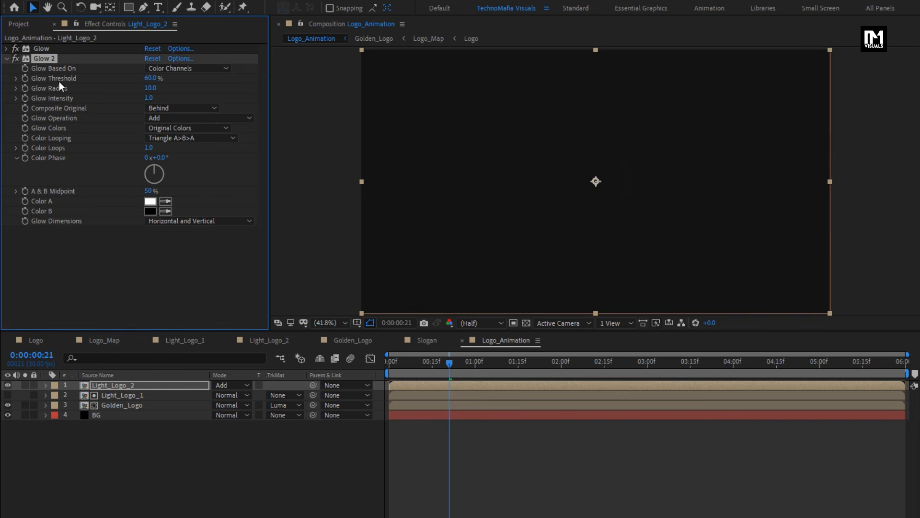
left_click(151, 78)
type("10")
key("Return")
left_click(150, 89)
type("250")
key("Return")
left_click(150, 98)
key("Return")
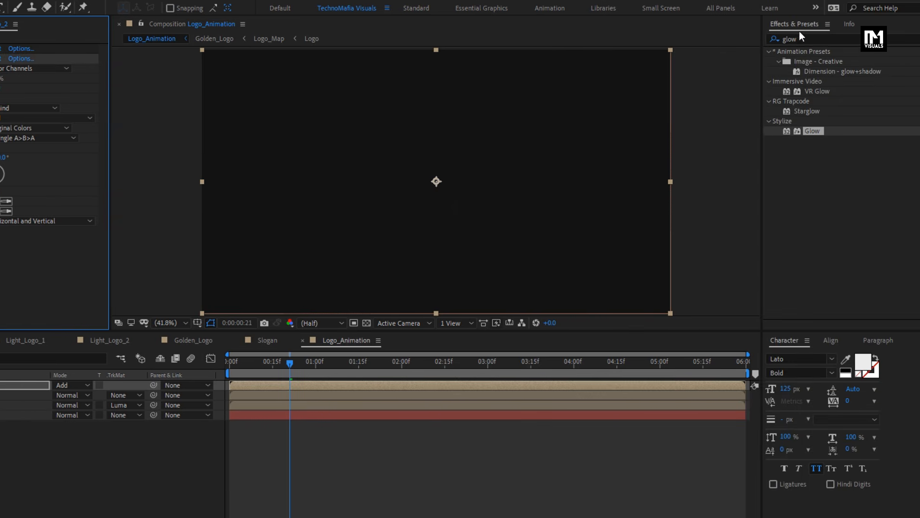
Apply the Color Correction Exposure effect to Light_Logo_2 and set its Exposure to 3.
left_click_drag(804, 39, 775, 43)
type("expo")
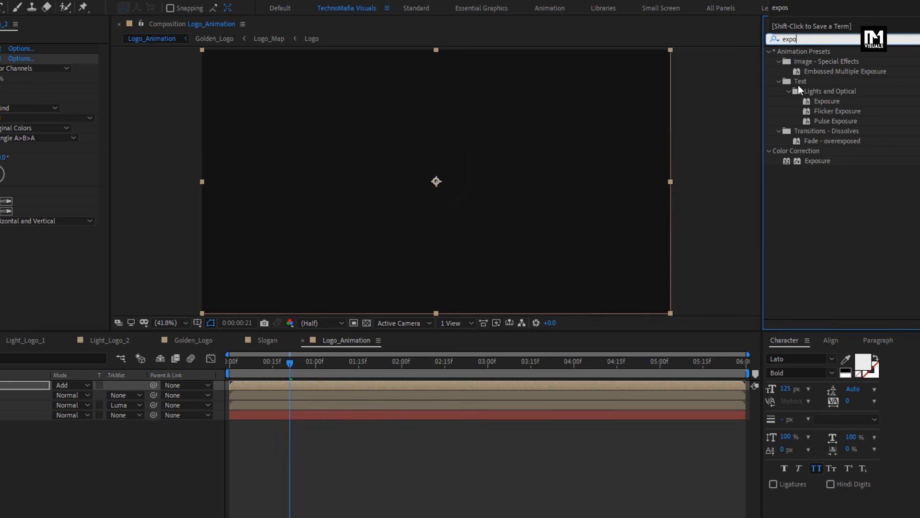
left_click_drag(816, 161, 441, 197)
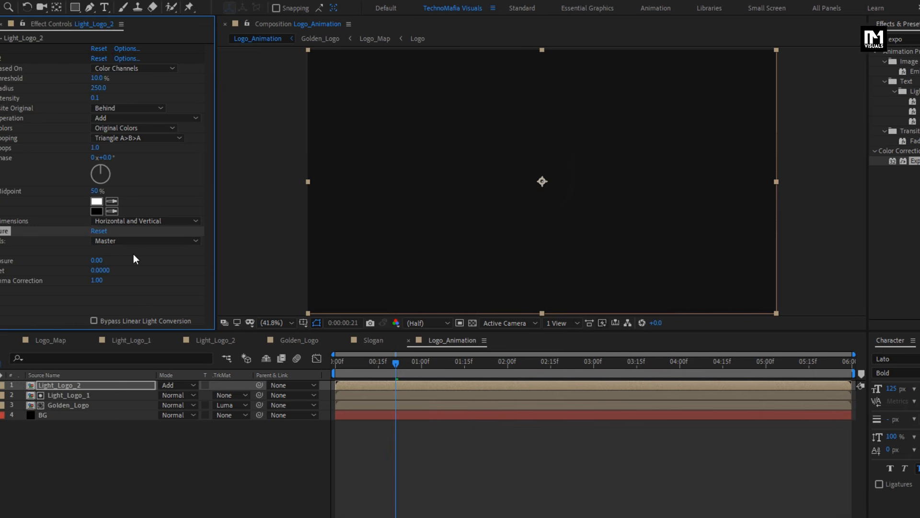
left_click(145, 261)
type("3")
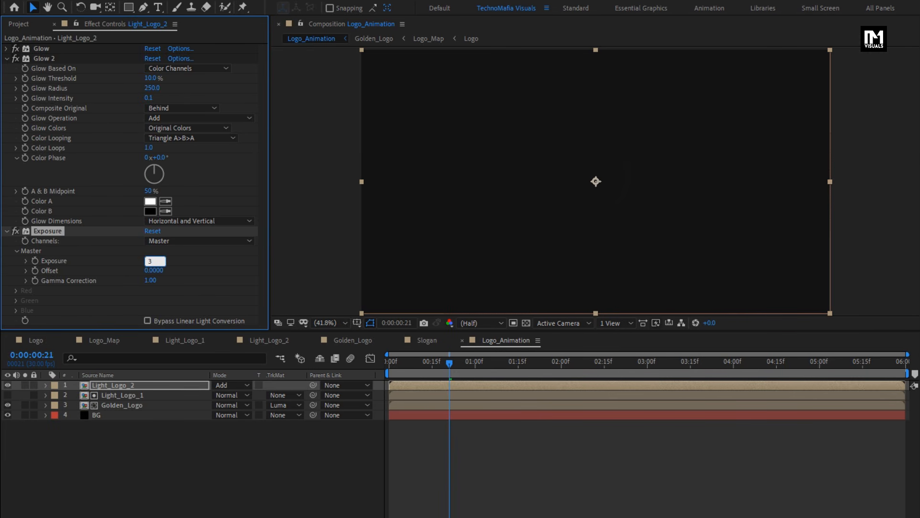
key("Return")
Apply the Tint effect to Light_Logo_2 and map white to orange FEA700.
left_click_drag(810, 39, 716, 44)
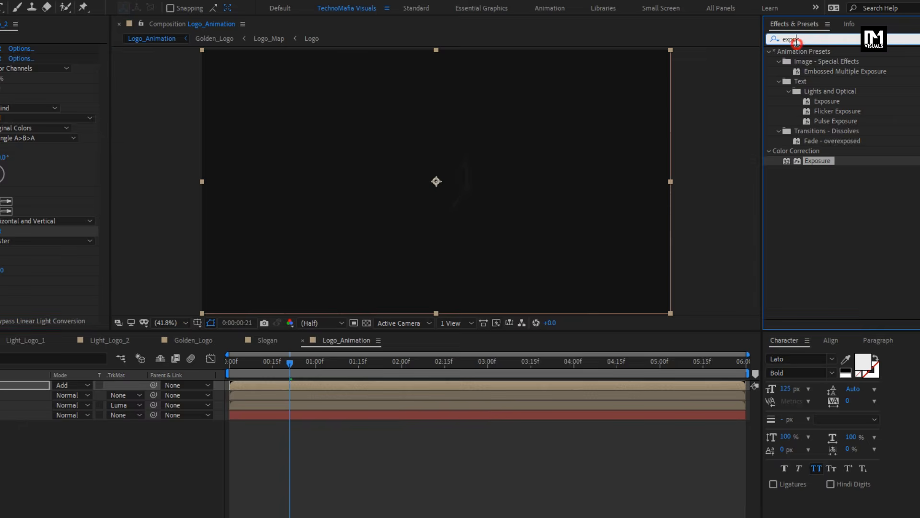
type("tint")
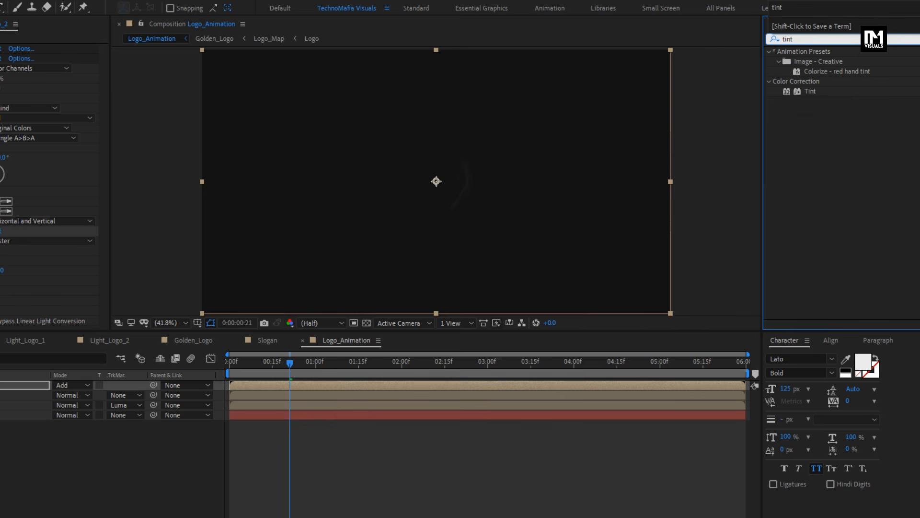
left_click_drag(814, 91, 456, 186)
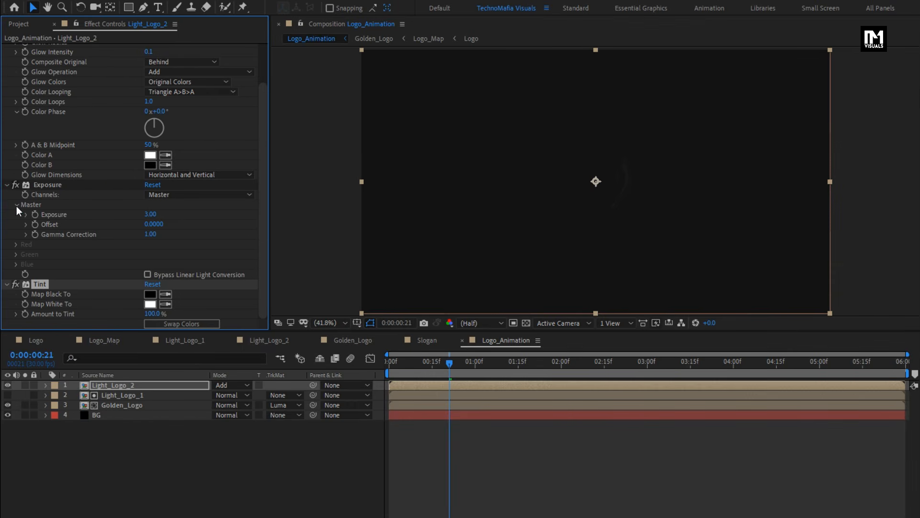
left_click(10, 185)
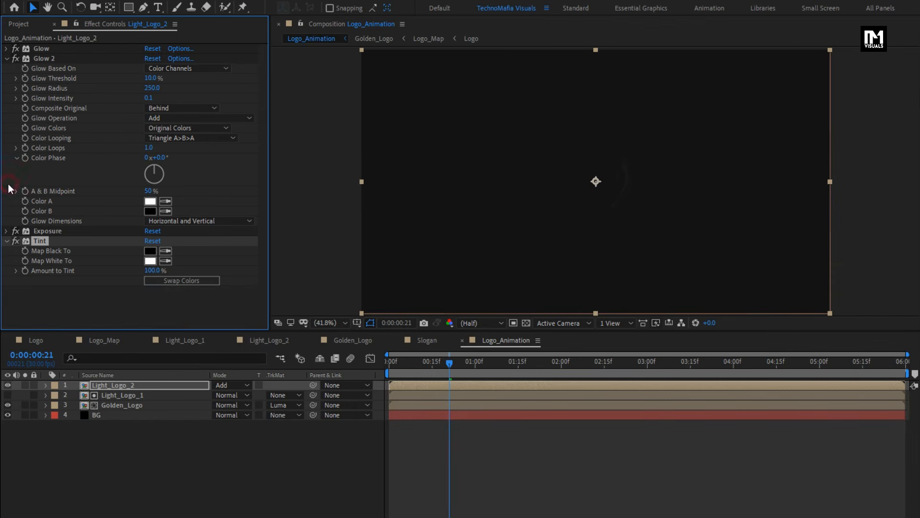
left_click(7, 59)
left_click(150, 98)
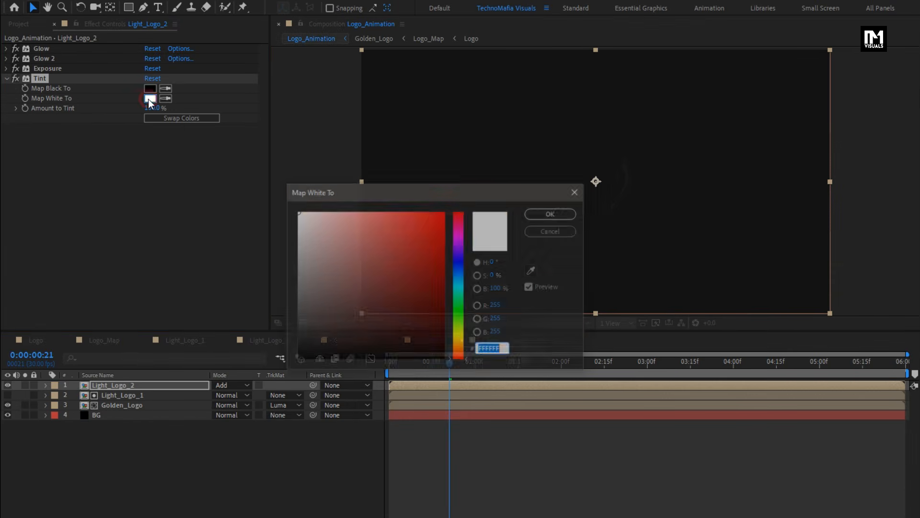
left_click_drag(461, 337, 461, 344)
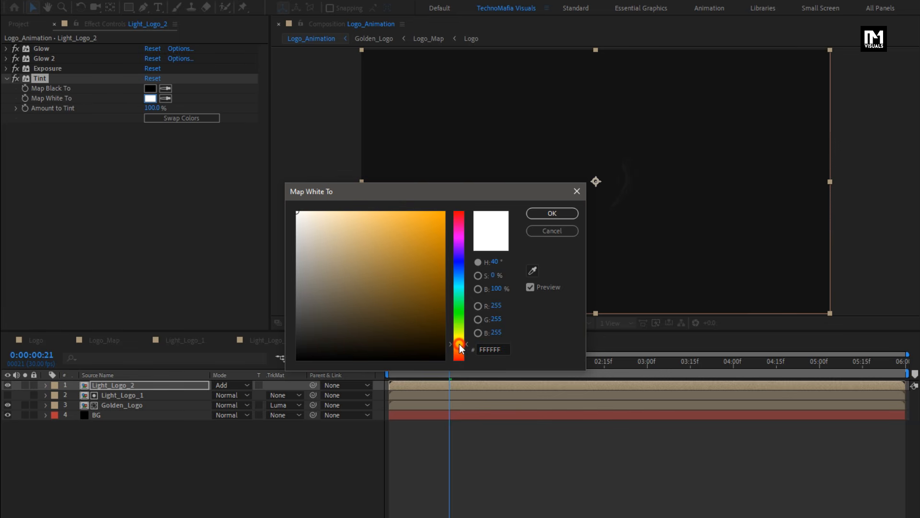
left_click(441, 214)
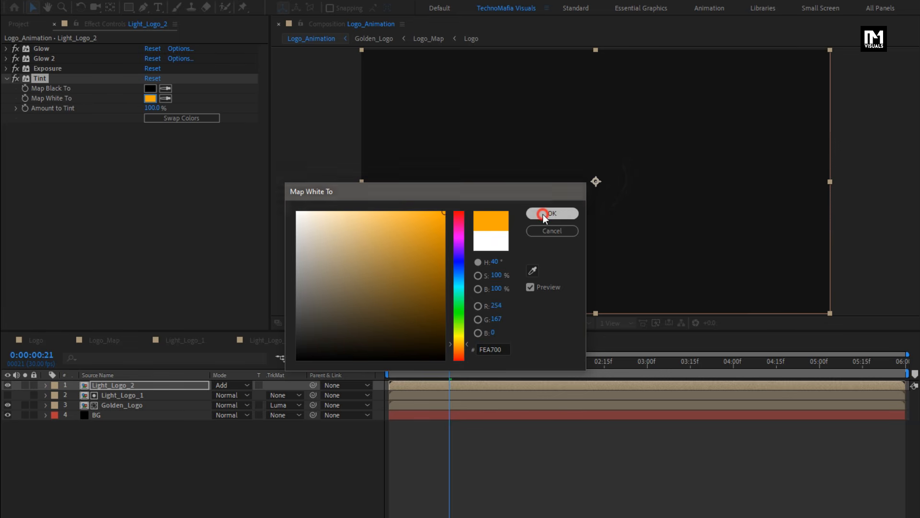
left_click(549, 212)
Scrub through the tinted logo to 0:00:01:26 and set Light_Logo_2's opacity to 60%.
left_click_drag(465, 362, 525, 361)
left_click(550, 359)
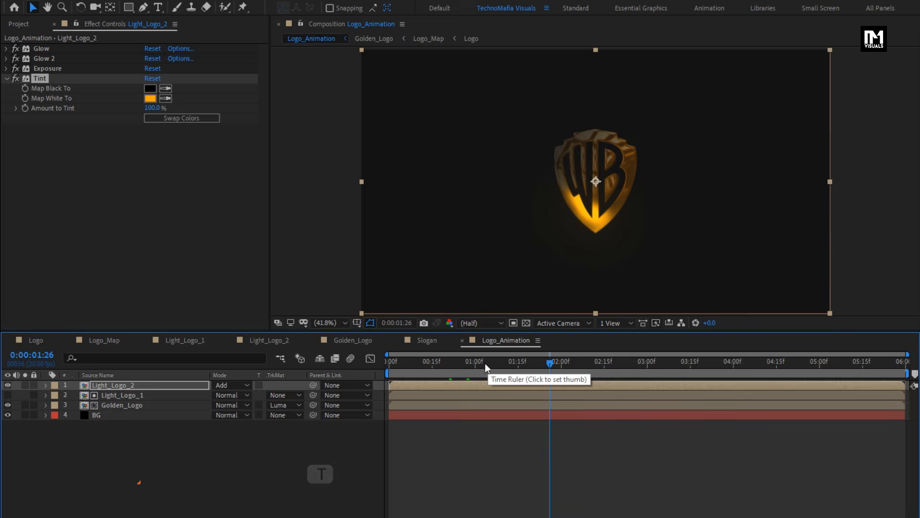
left_click(201, 385)
key("t")
left_click(221, 395)
type("60")
key("Return")
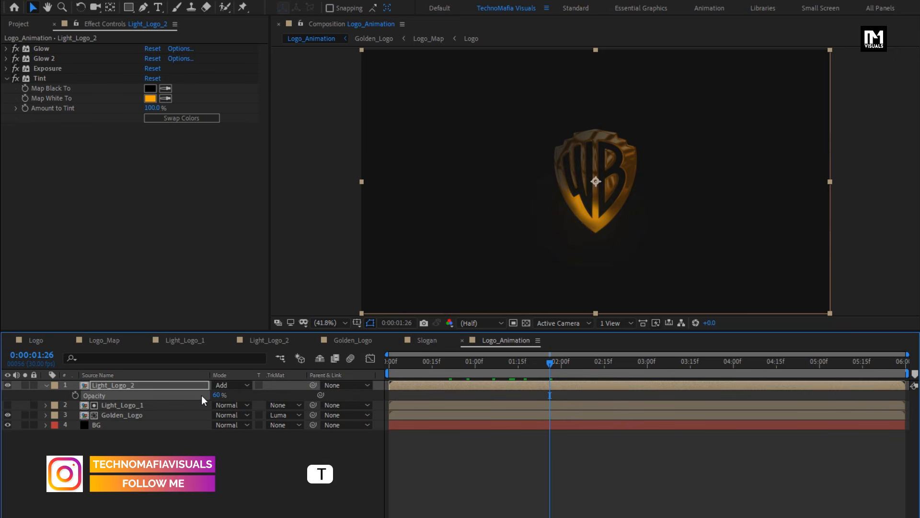
Duplicate the Light_Logo_2 layer and delete the Glow 2 and Exposure effects from the upper copy.
left_click(166, 384)
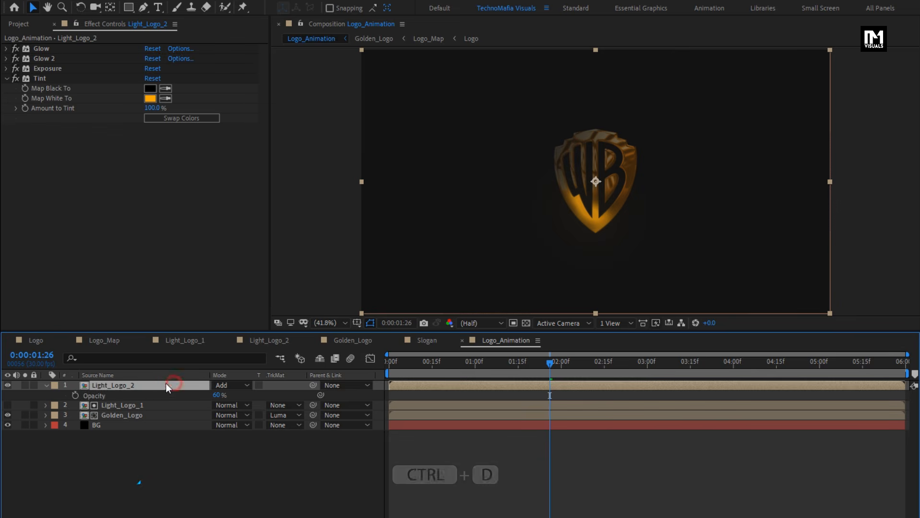
key("ctrl+d")
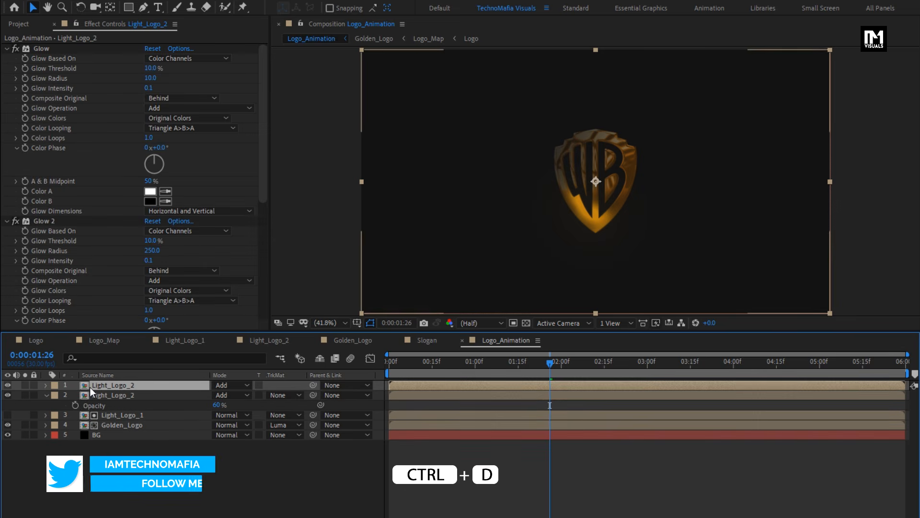
left_click(47, 395)
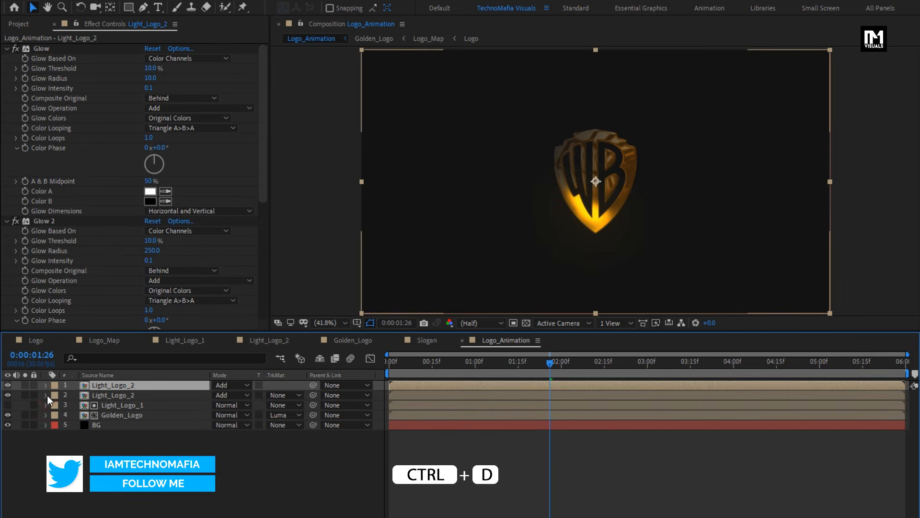
left_click(40, 221)
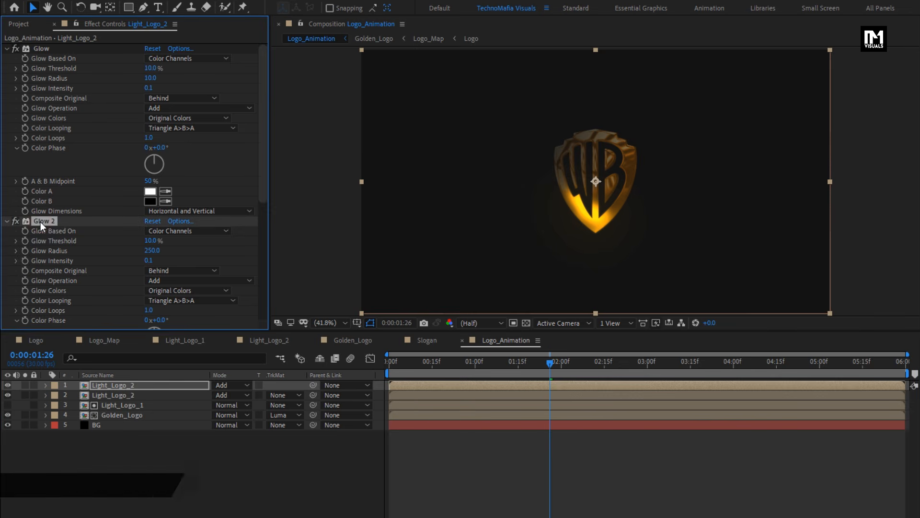
key("Delete")
left_click(7, 50)
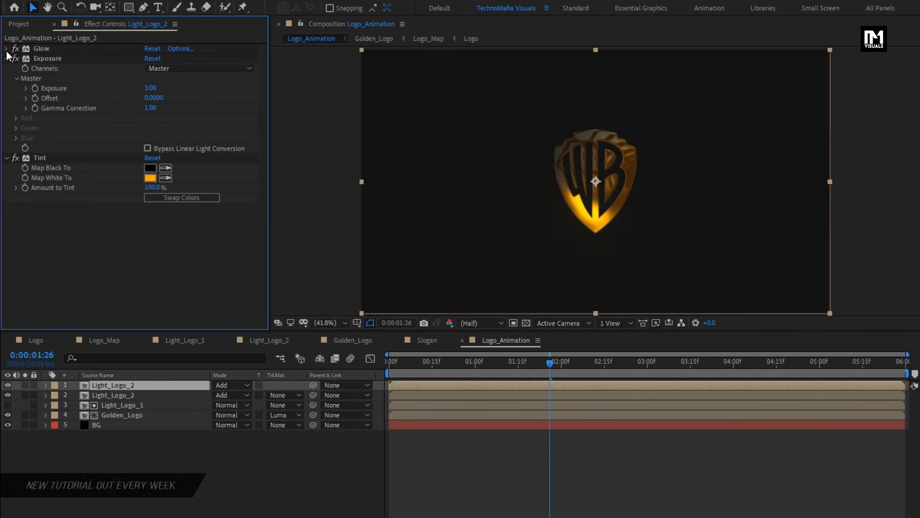
left_click(6, 58)
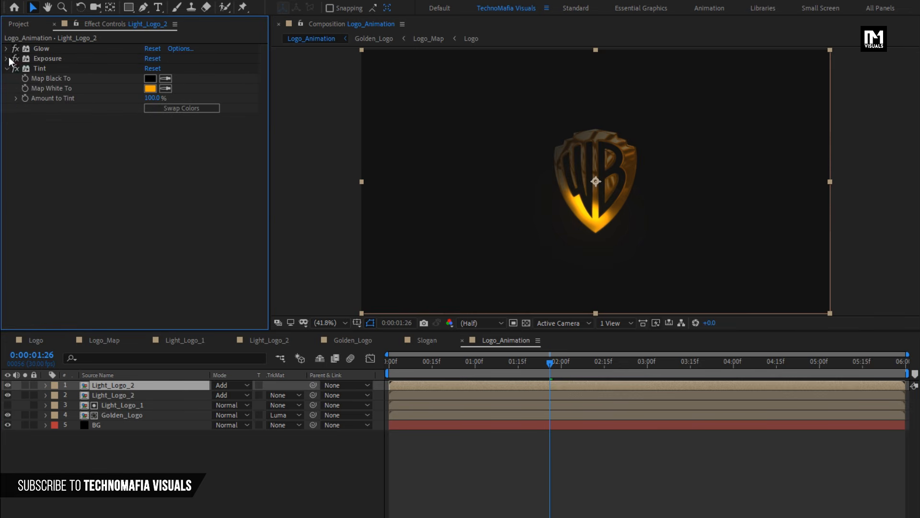
left_click(41, 58)
key("Delete")
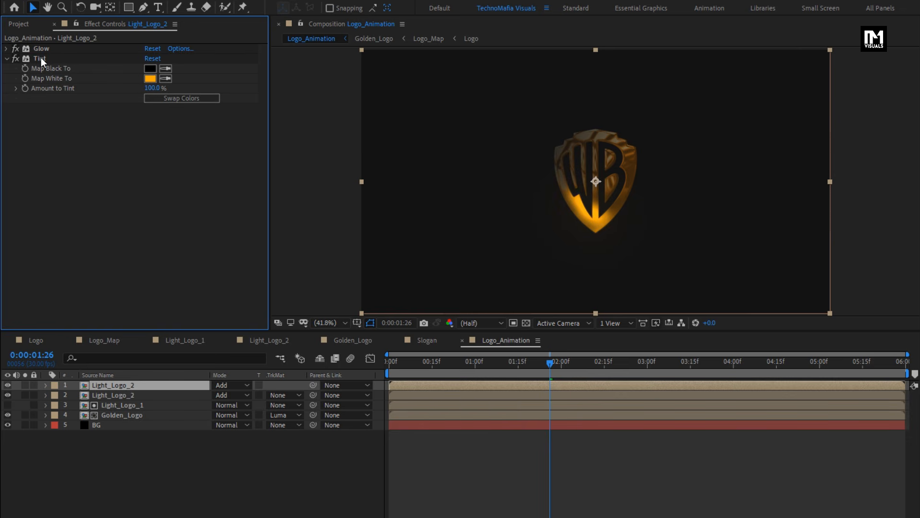
left_click(8, 59)
Apply CC Radial Blur to the top Light_Logo_2 layer and set its type to Fading Zoom.
left_click_drag(798, 39, 758, 40)
type("cc ra")
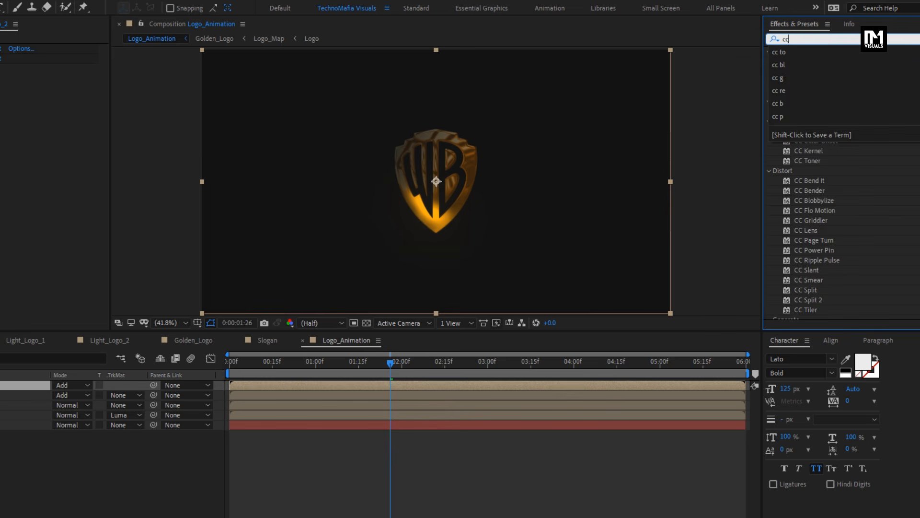
left_click_drag(815, 62, 461, 182)
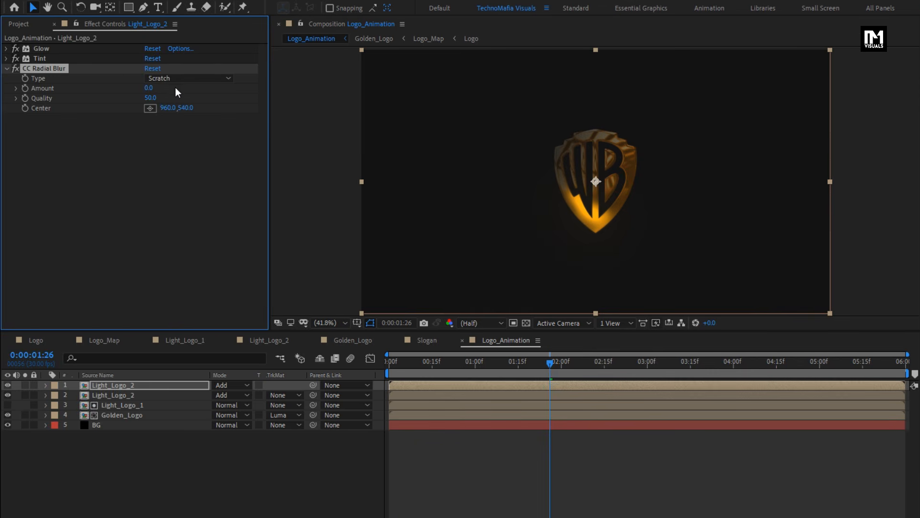
left_click(172, 80)
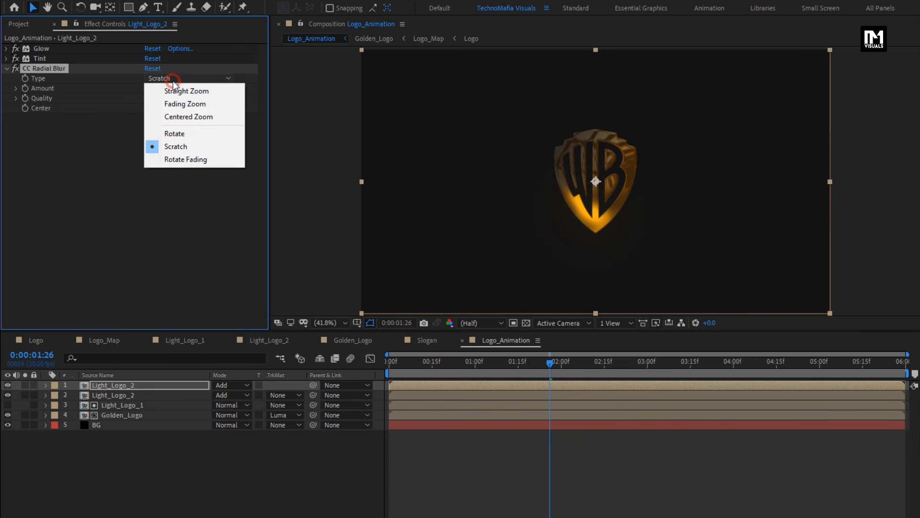
left_click(188, 103)
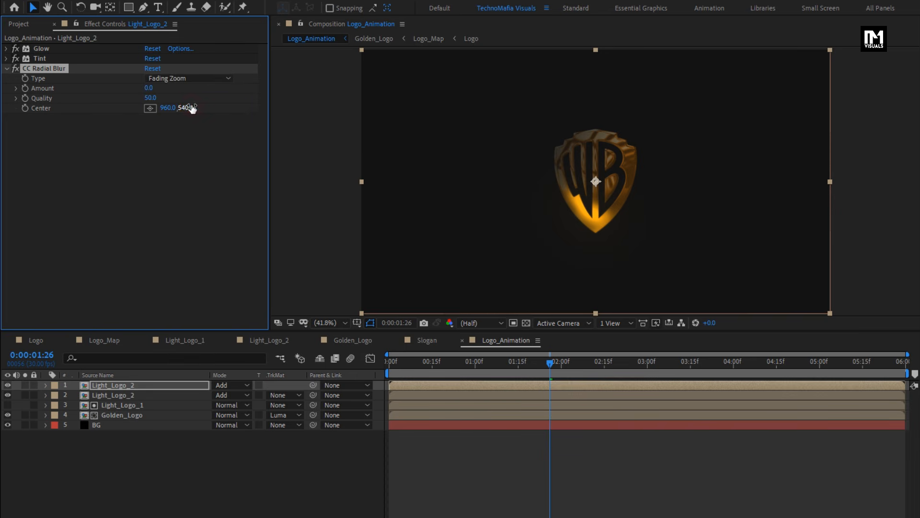
Keyframe the CC Radial Blur Amount at 0 on the first frame, 100 at 0:00:01:15 and 0 at 0:00:04:15.
left_click(388, 364)
left_click(26, 89)
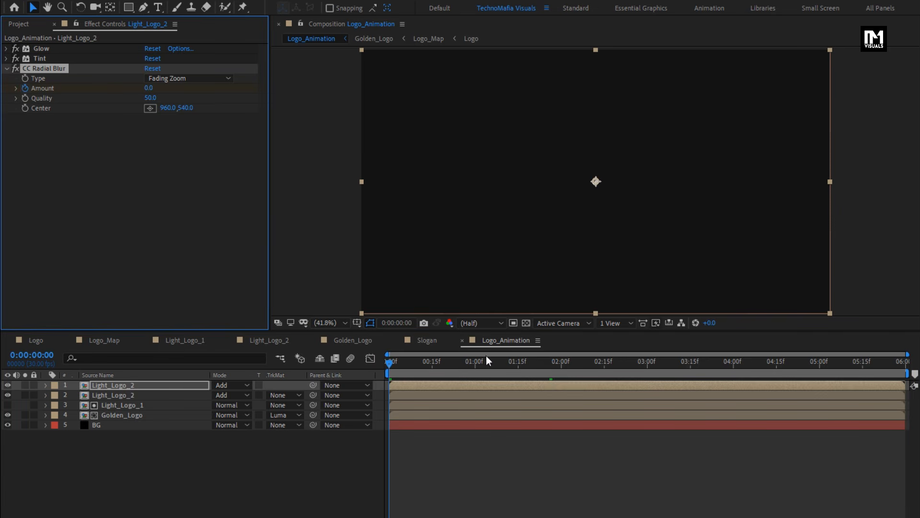
left_click(519, 367)
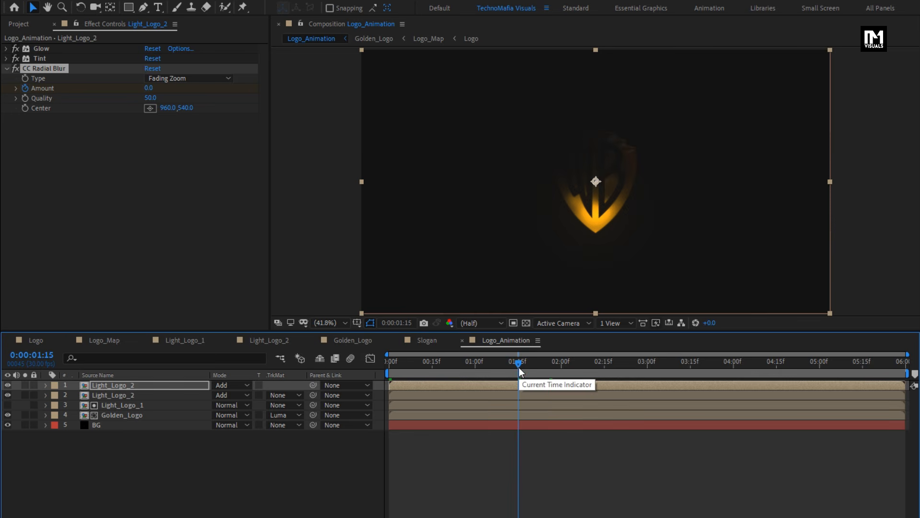
left_click(149, 89)
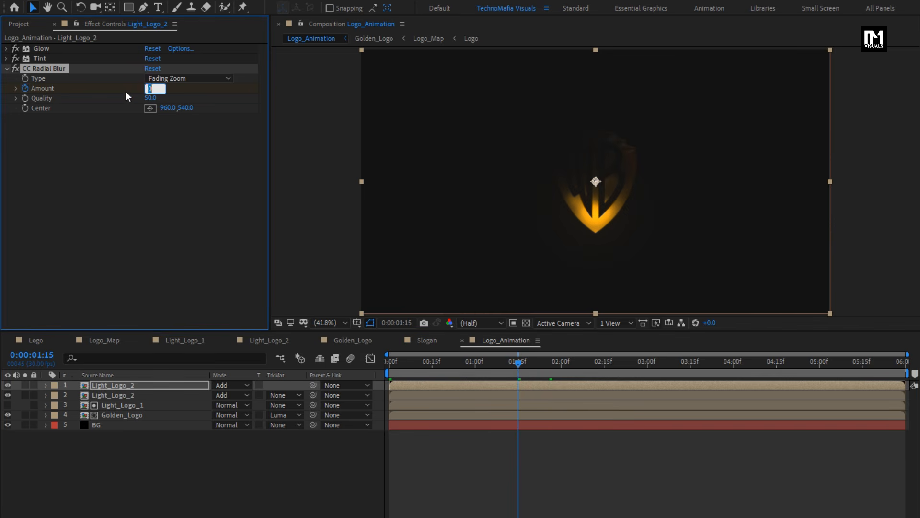
key("Return")
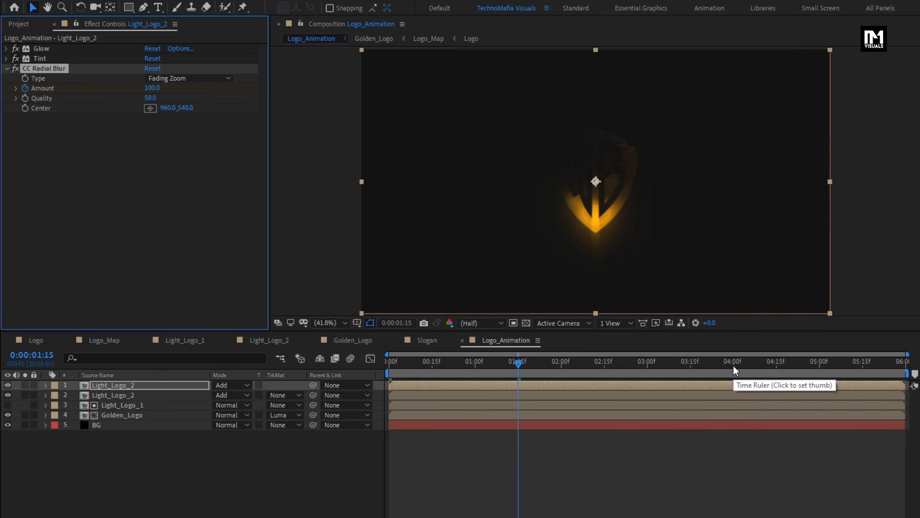
left_click(776, 364)
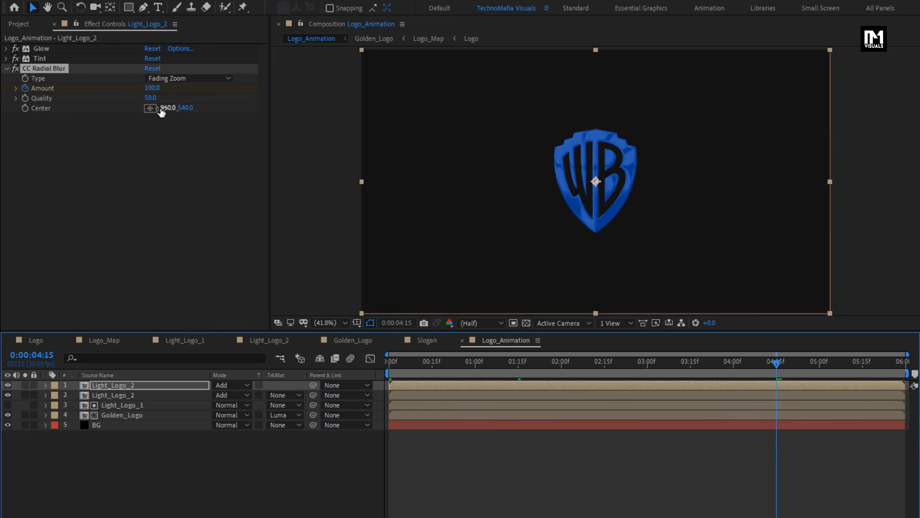
left_click(152, 88)
type("0")
key("Return")
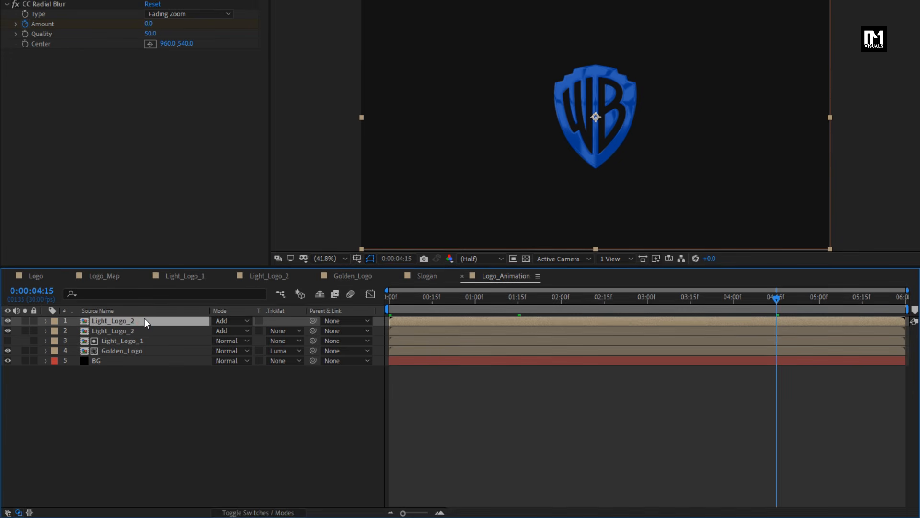
Reveal the top layer's radial blur Amount keyframes and apply Easy Ease to all three.
key("u")
left_click_drag(789, 338, 386, 349)
right_click(390, 341)
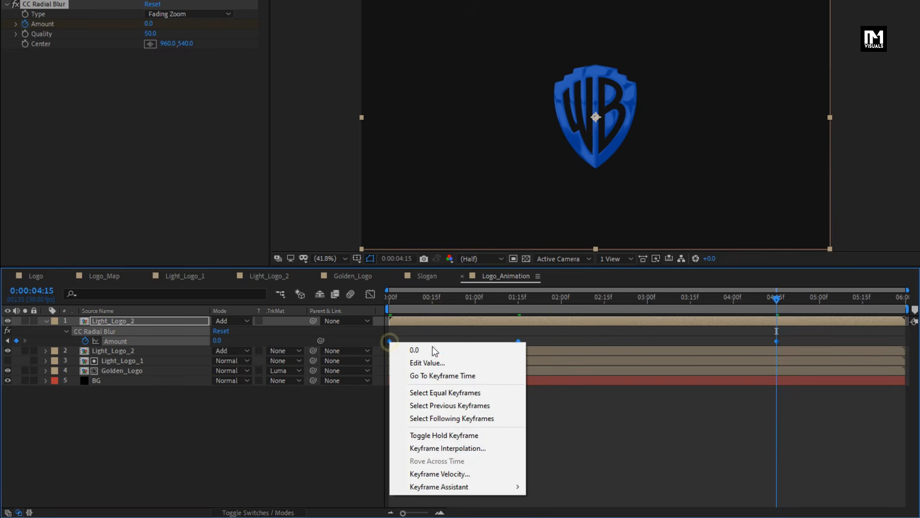
mouse_move(513, 489)
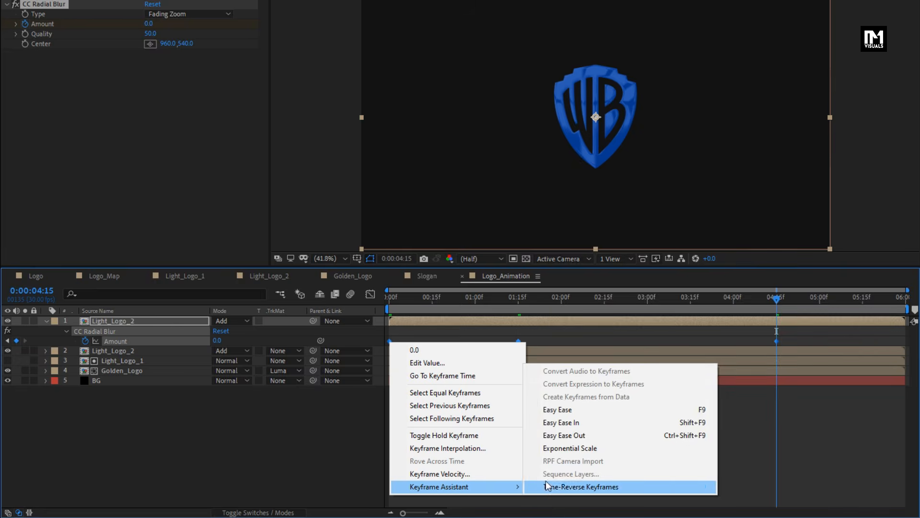
left_click(551, 410)
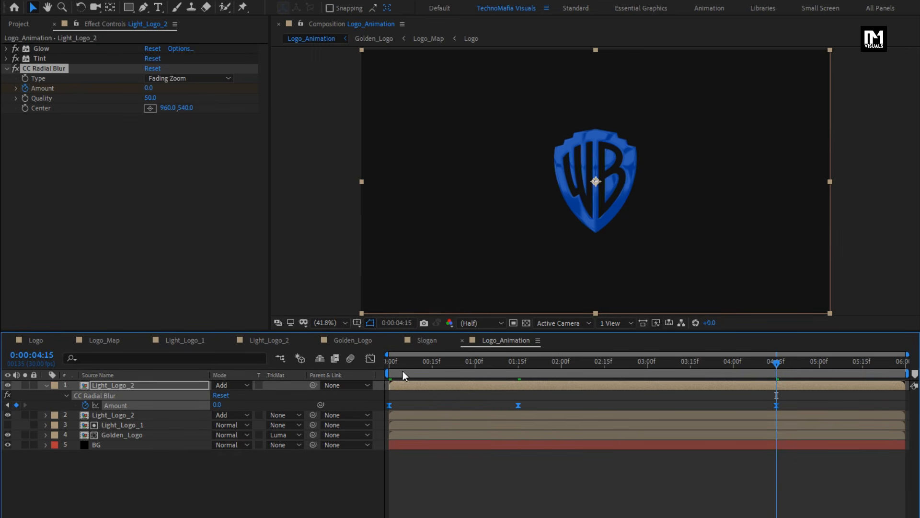
Keyframe the CC Radial Blur Center at about 402, 549.6 on the first frame, 960, 537.6 at 0:00:01:15 and 1549.1, 549.6 at 0:00:04:15.
left_click(387, 367)
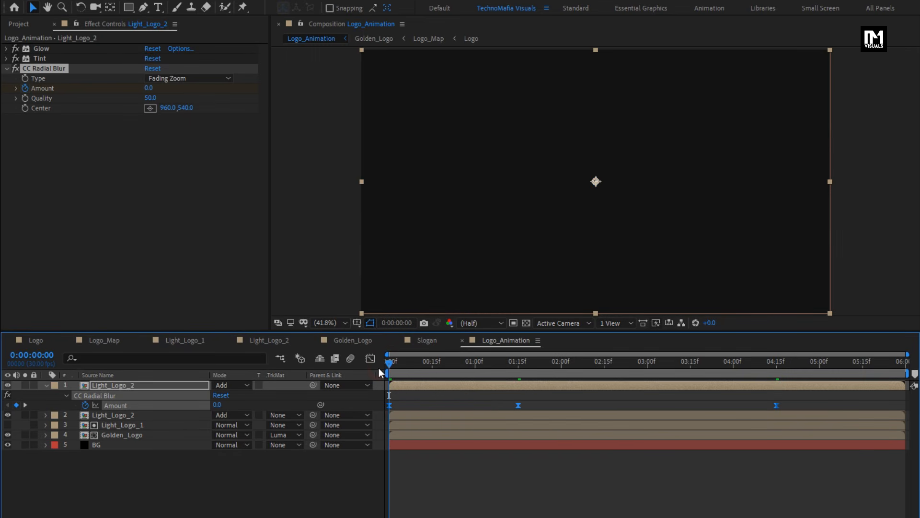
left_click(24, 108)
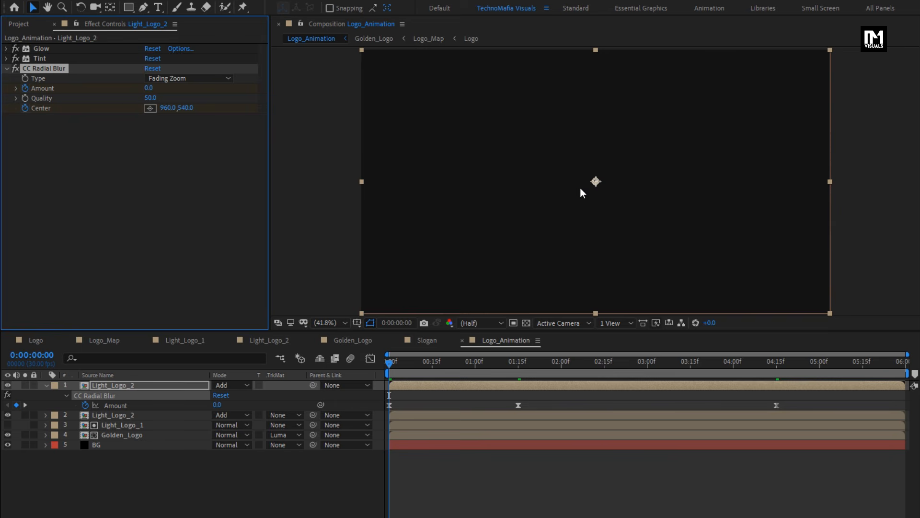
left_click_drag(596, 181, 465, 181)
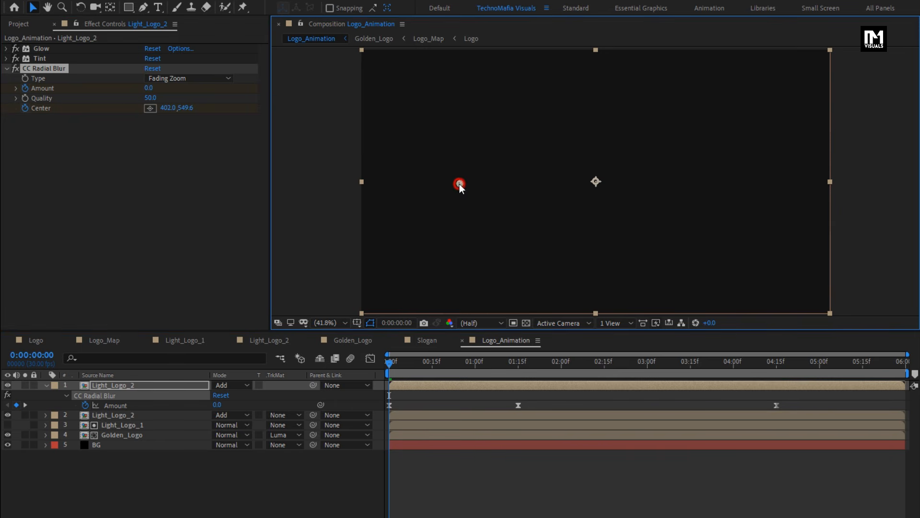
left_click(516, 363)
left_click_drag(459, 186, 595, 184)
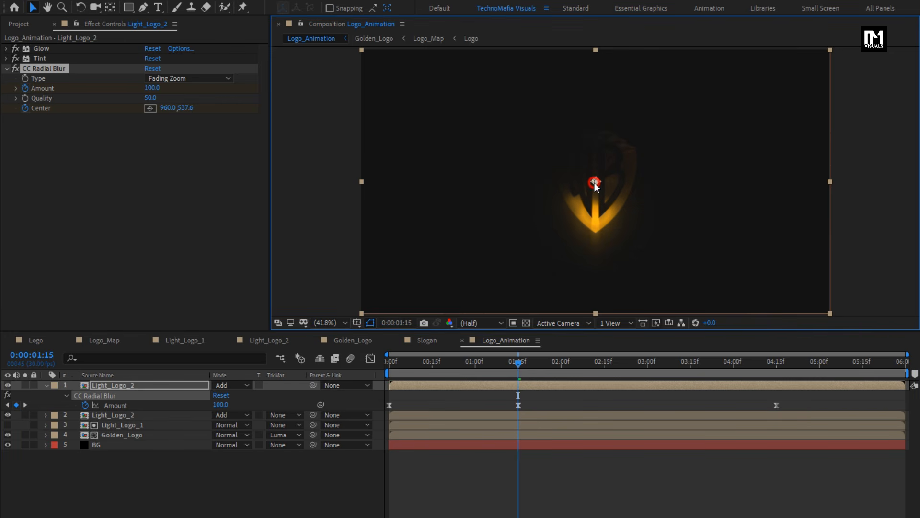
left_click_drag(550, 364, 778, 364)
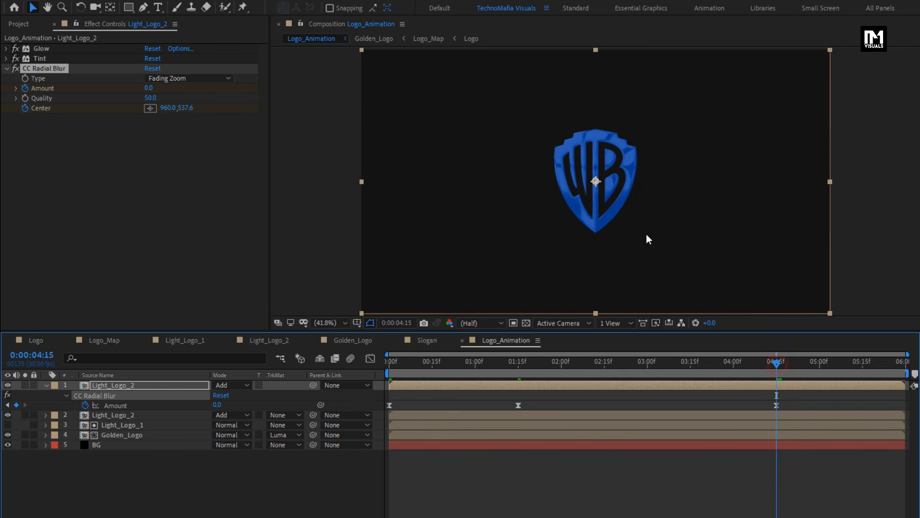
left_click_drag(597, 182, 720, 188)
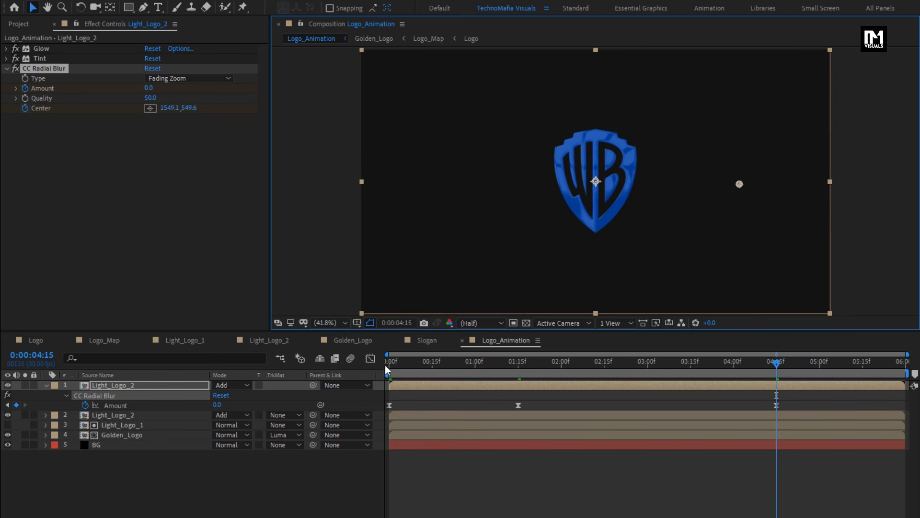
left_click_drag(386, 369, 501, 367)
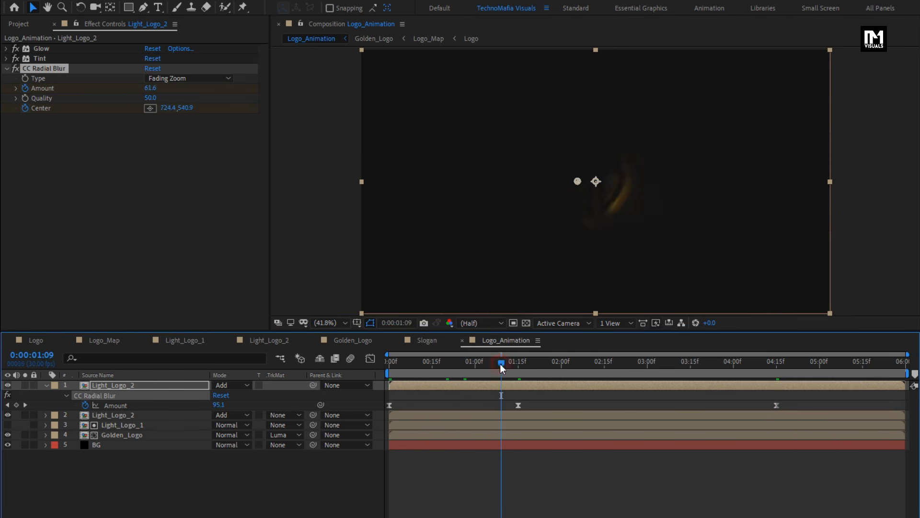
left_click(547, 365)
left_click(616, 365)
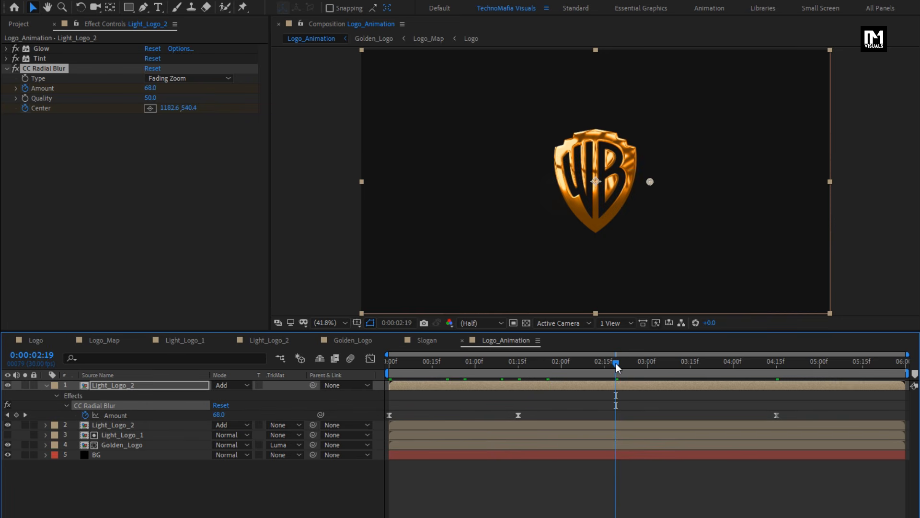
Add the Slogan composition as the top layer of Logo_Animation and move its text below the WB shield.
left_click(24, 25)
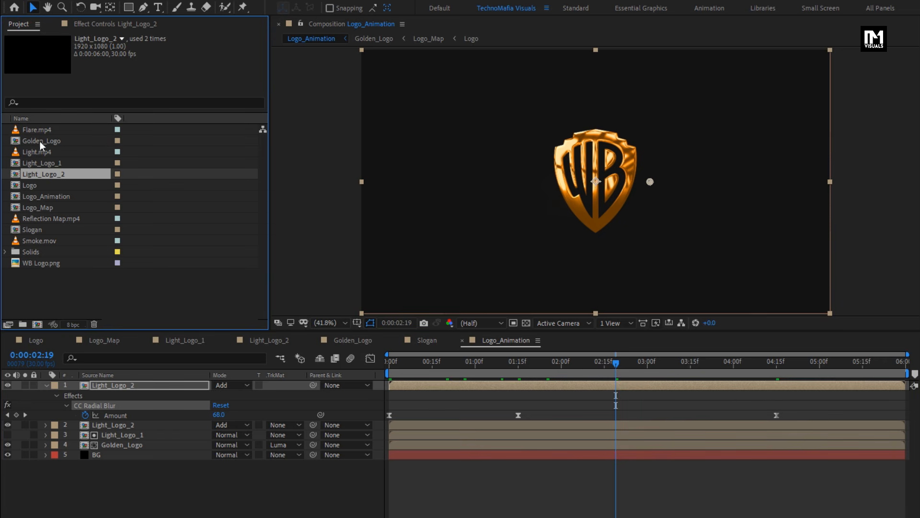
left_click_drag(40, 233, 114, 385)
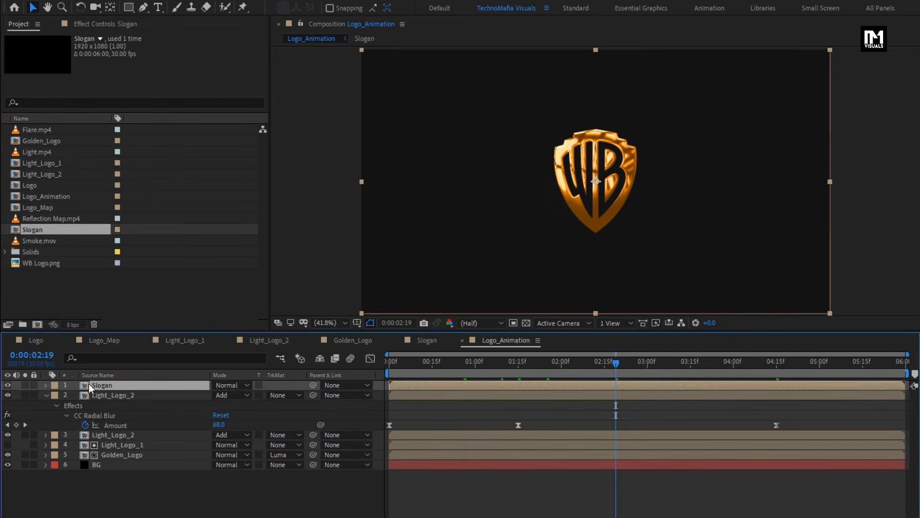
left_click(47, 395)
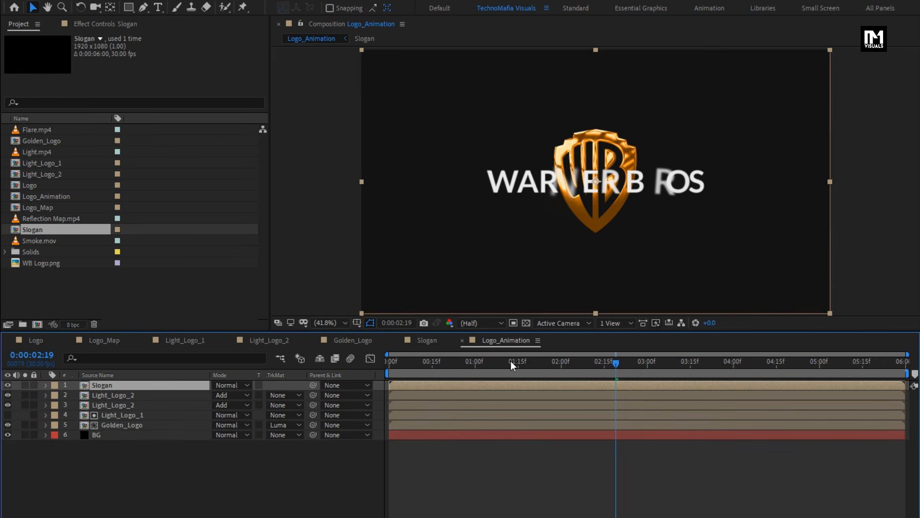
left_click_drag(548, 209, 551, 277)
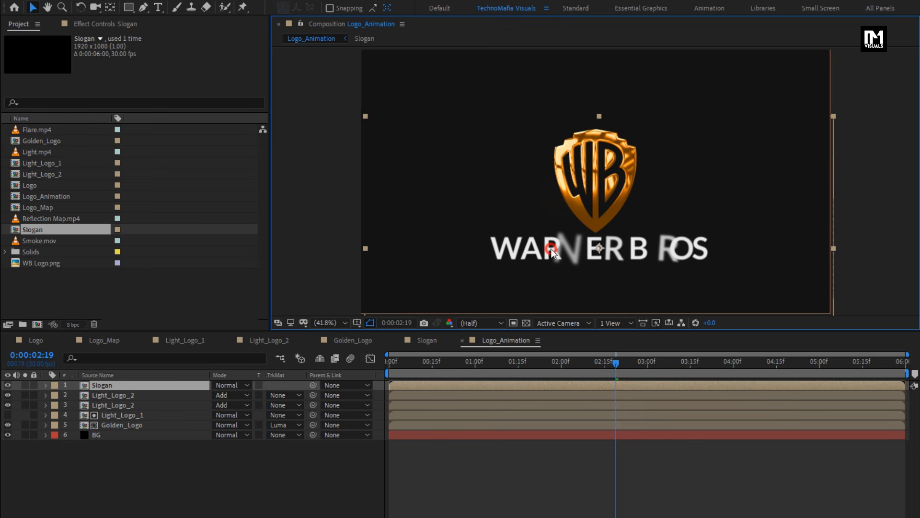
Scale the Slogan layer to 50% and centre it horizontally under the WB shield.
key("s")
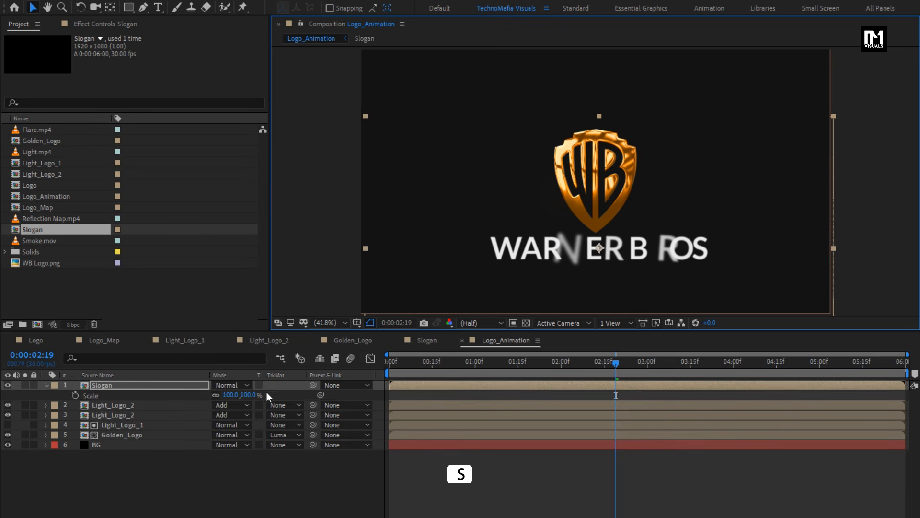
left_click(249, 394)
key("Return")
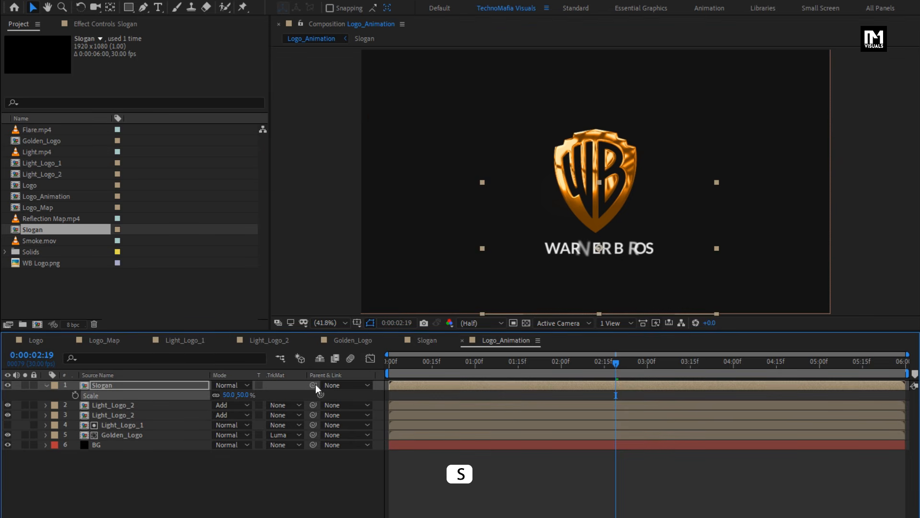
left_click_drag(578, 265, 573, 265)
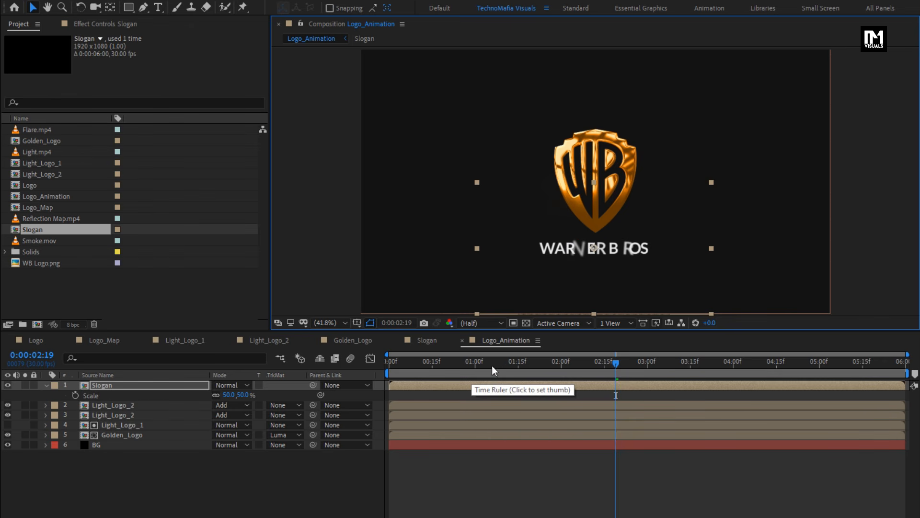
Shift the Slogan layer in time so it starts at 0:00:01:20, and check the text at 0:00:05:01.
left_click_drag(517, 364, 534, 364)
left_click_drag(416, 390, 518, 384)
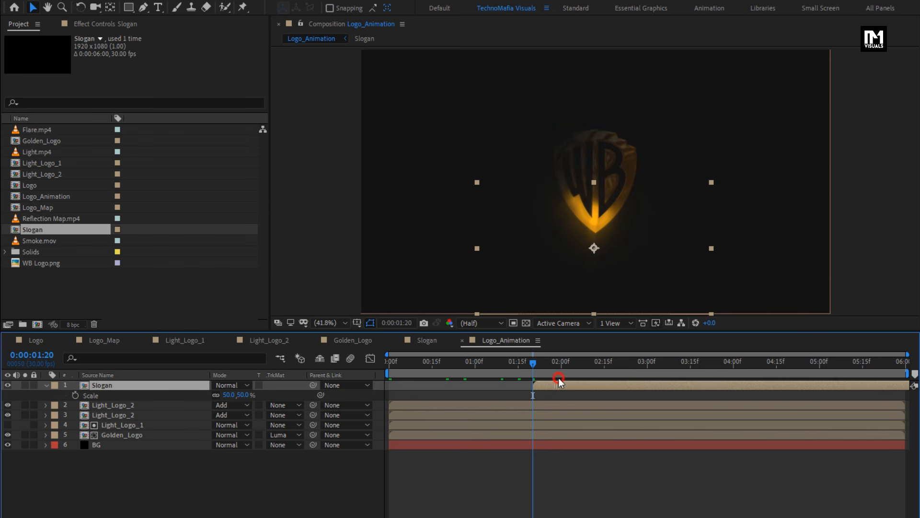
left_click_drag(548, 365, 823, 364)
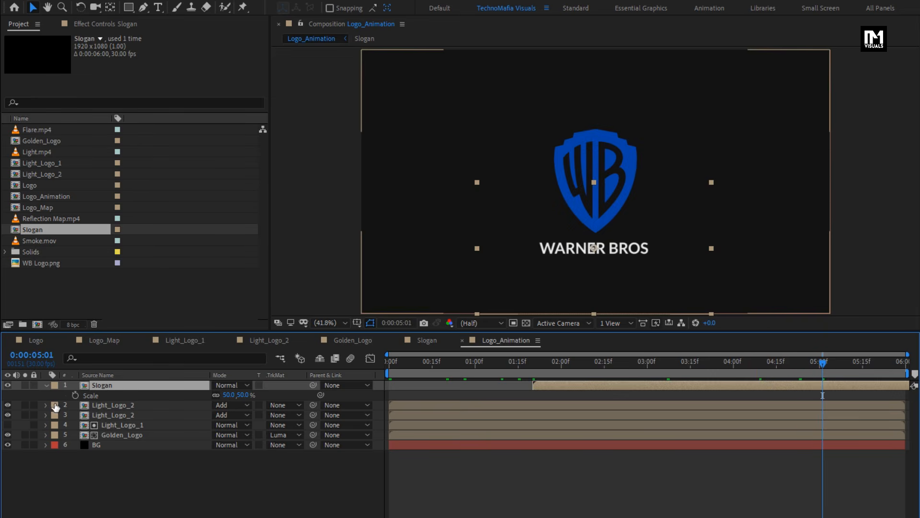
left_click(46, 385)
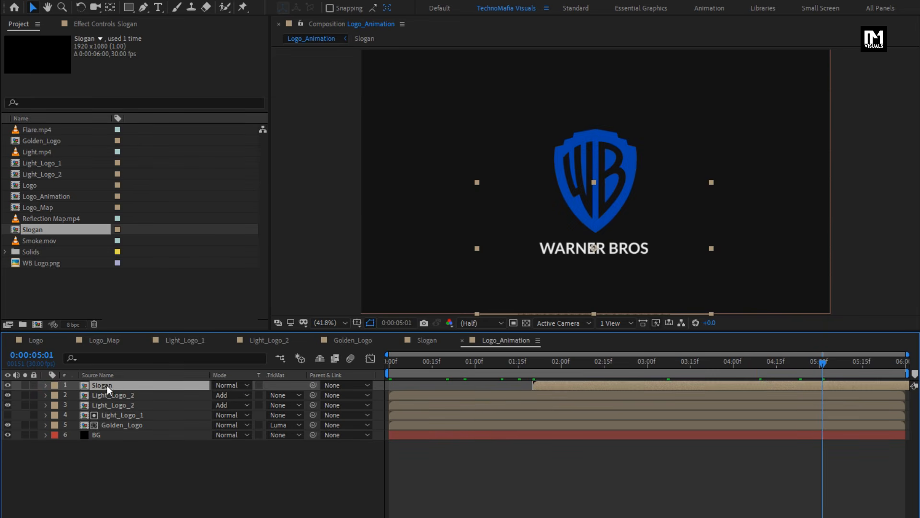
Add Flare.mp4 as the top layer with Add blending and scrub the opening second to check it.
left_click_drag(33, 132, 108, 385)
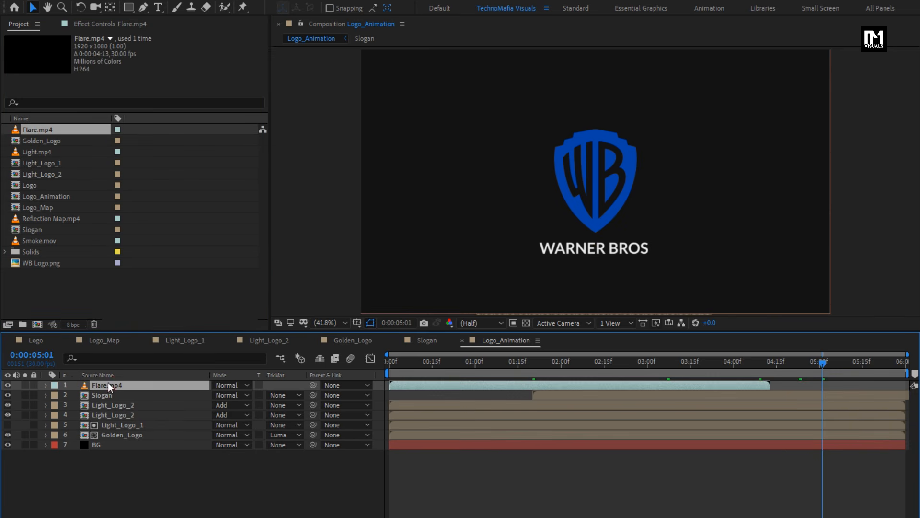
left_click(226, 385)
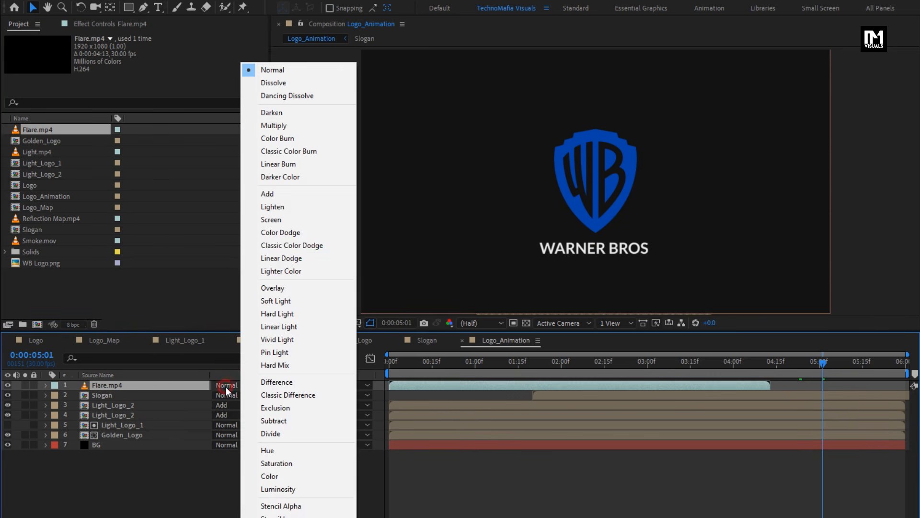
left_click(263, 193)
left_click(394, 363)
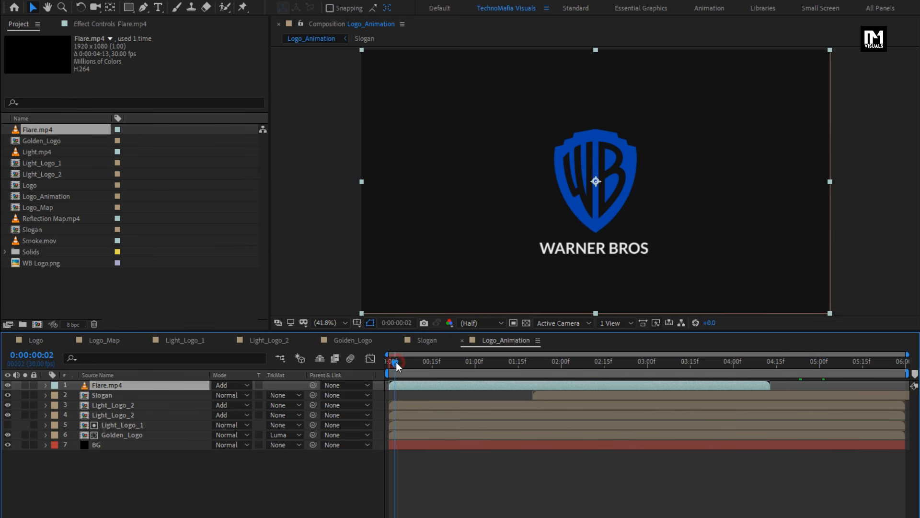
left_click(432, 362)
left_click_drag(434, 363, 484, 364)
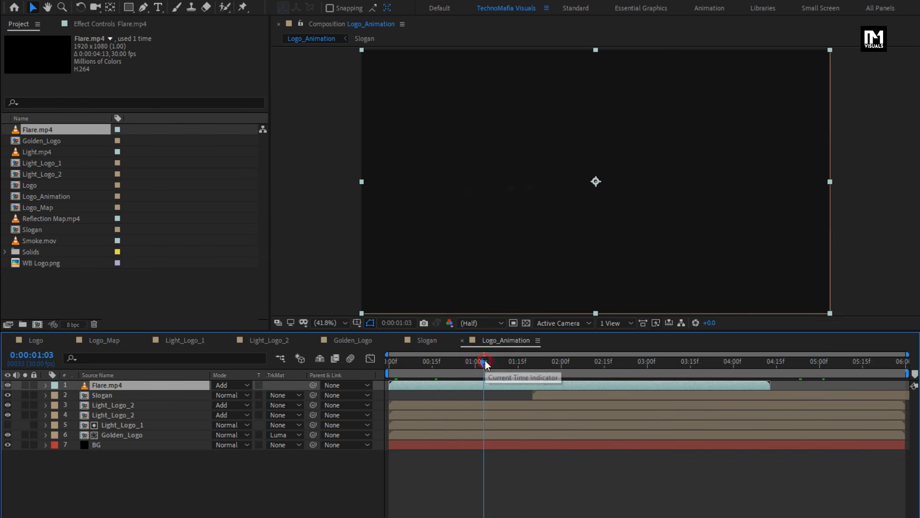
Add Light.mp4 above the flare layer and set its blending mode to Add.
left_click(34, 152)
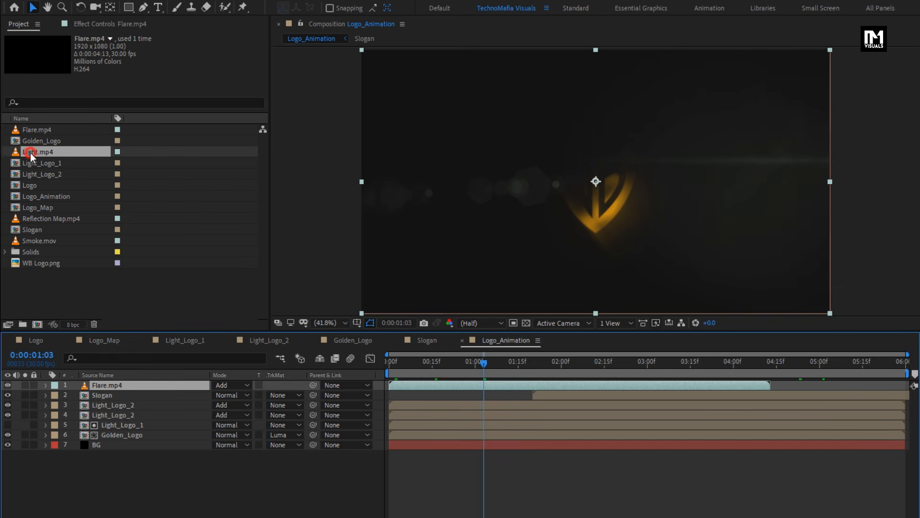
left_click_drag(34, 154, 129, 382)
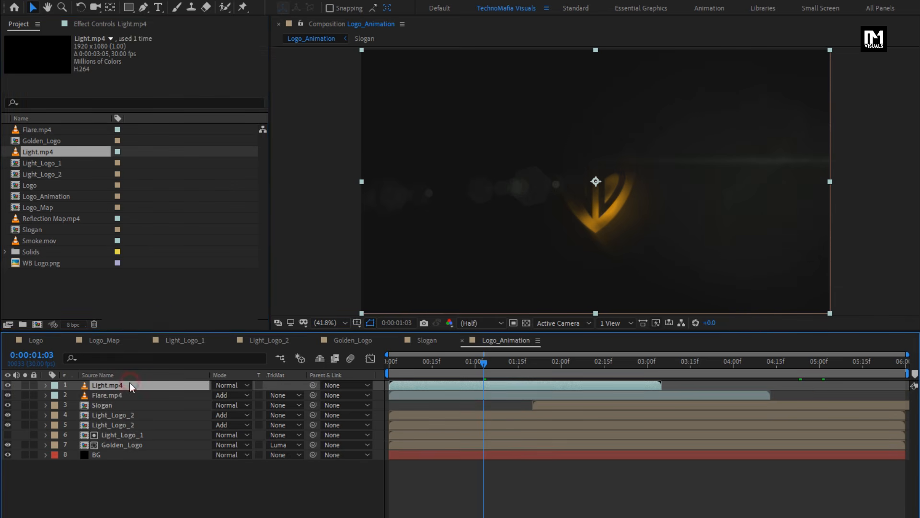
left_click(235, 386)
left_click(264, 194)
Shift the Light.mp4 layer to start together with Slogan and move its glint onto the shield's upper-left corner.
left_click(605, 362)
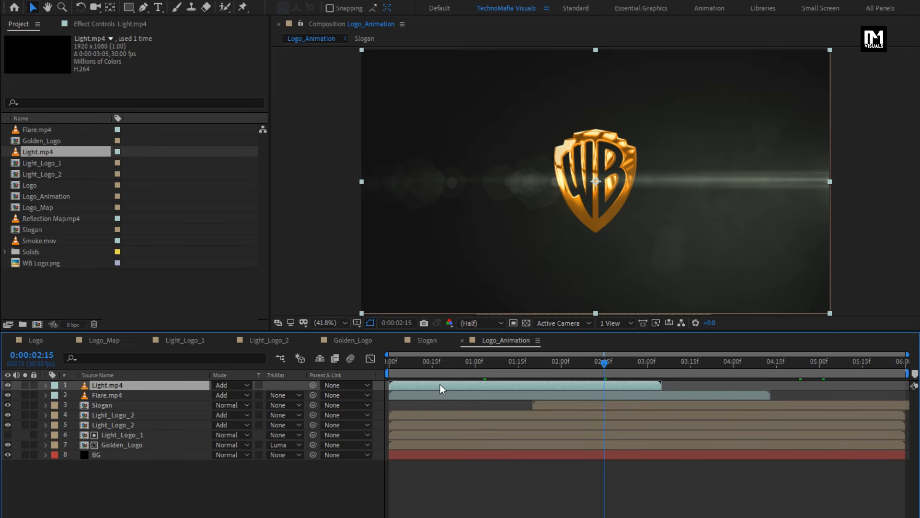
left_click_drag(440, 383, 585, 385)
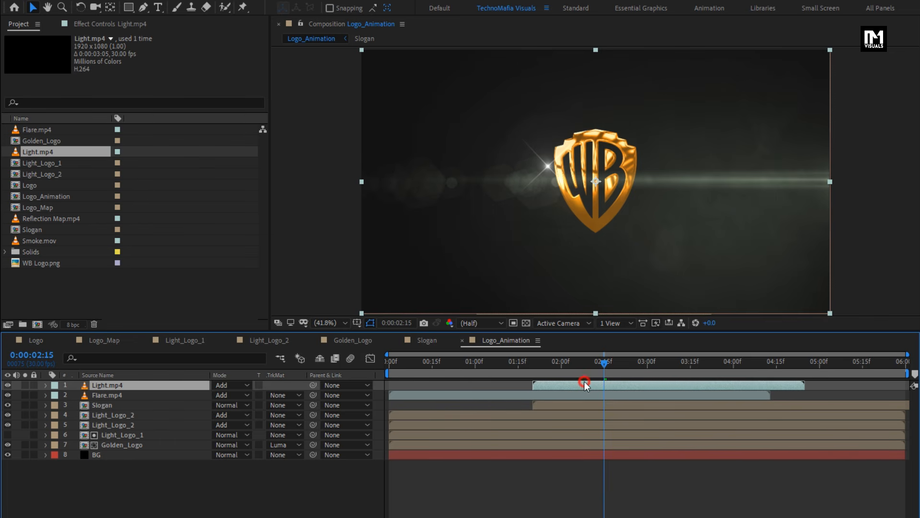
left_click_drag(559, 169, 563, 146)
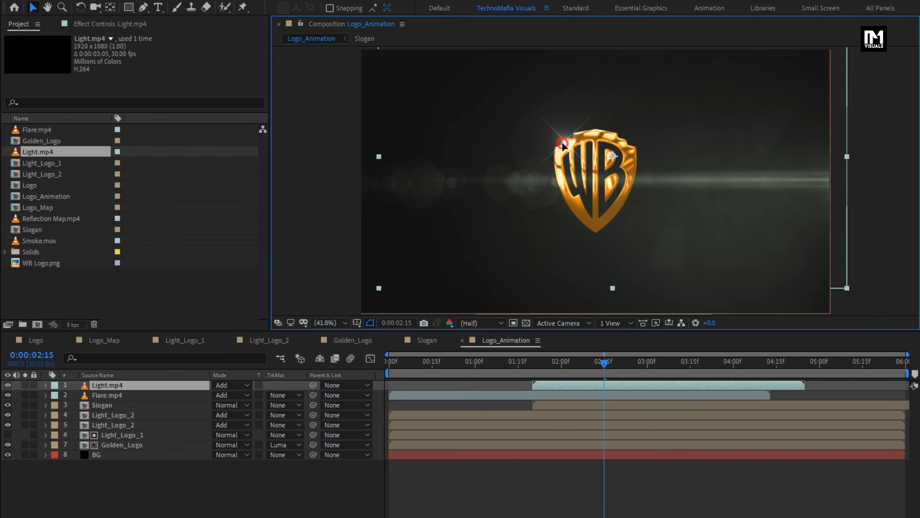
Duplicate the Light.mp4 layer, move the copy's glint to the lower part of the B, and start it just after 0:00:02:00.
left_click(126, 384)
key("ctrl+d")
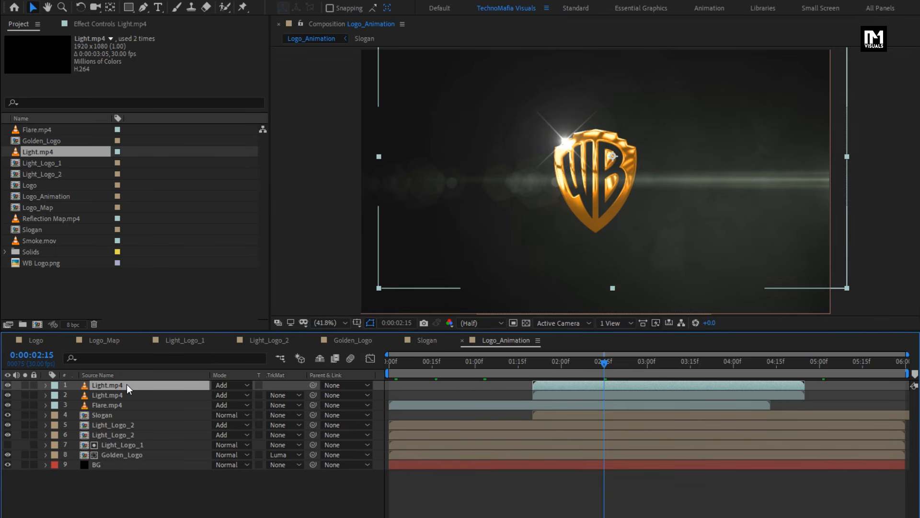
left_click_drag(564, 147, 603, 200)
left_click_drag(554, 386, 582, 379)
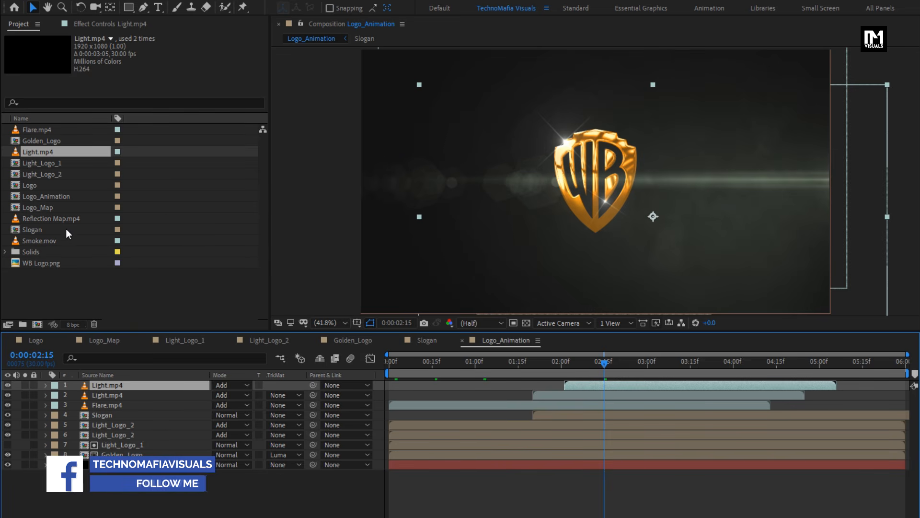
Add Smoke.mov as the top layer with Add blending and preview the animation from the first frame.
left_click_drag(41, 241, 128, 384)
left_click(228, 385)
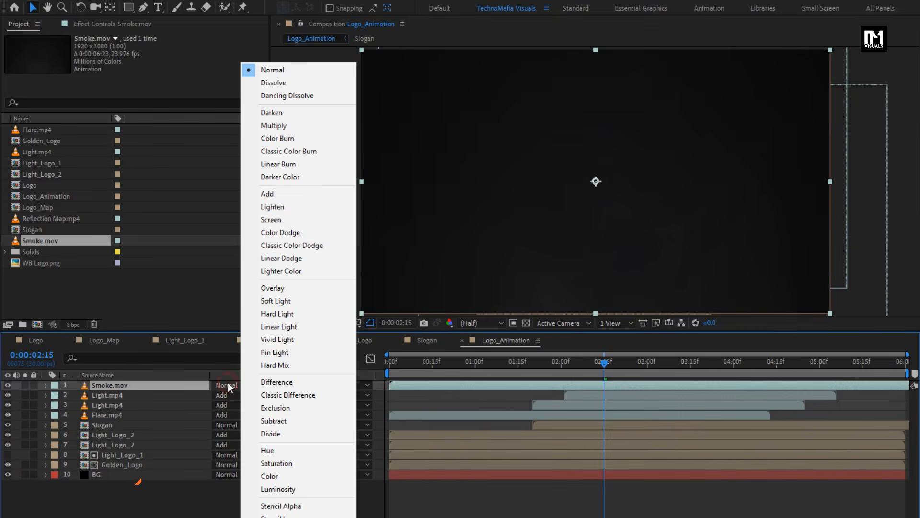
left_click(258, 196)
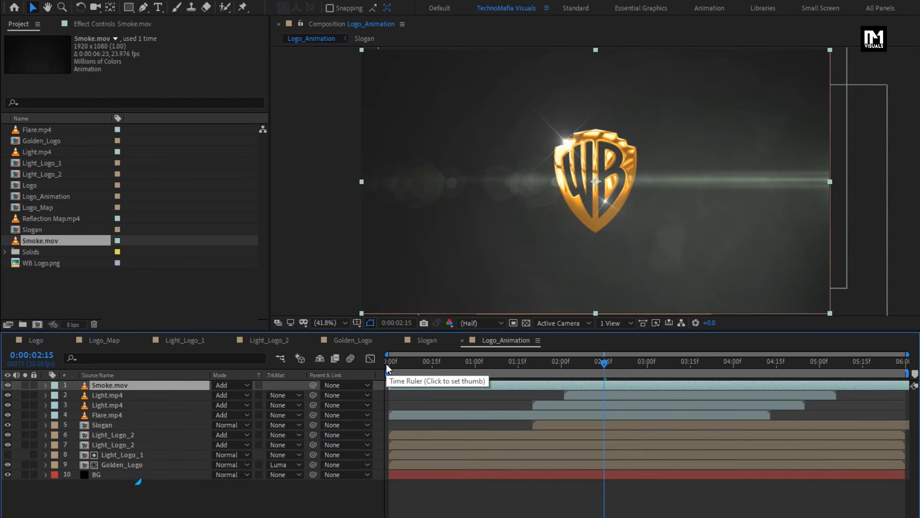
left_click(389, 364)
key("space")
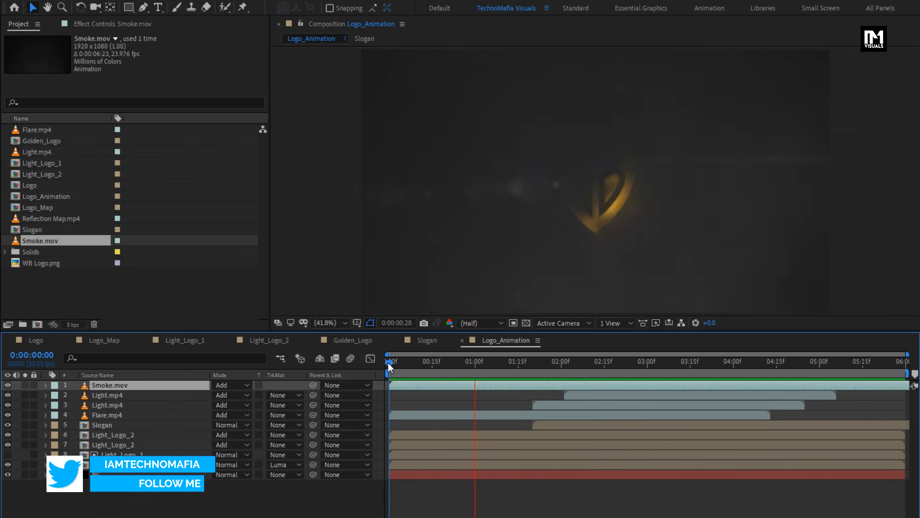